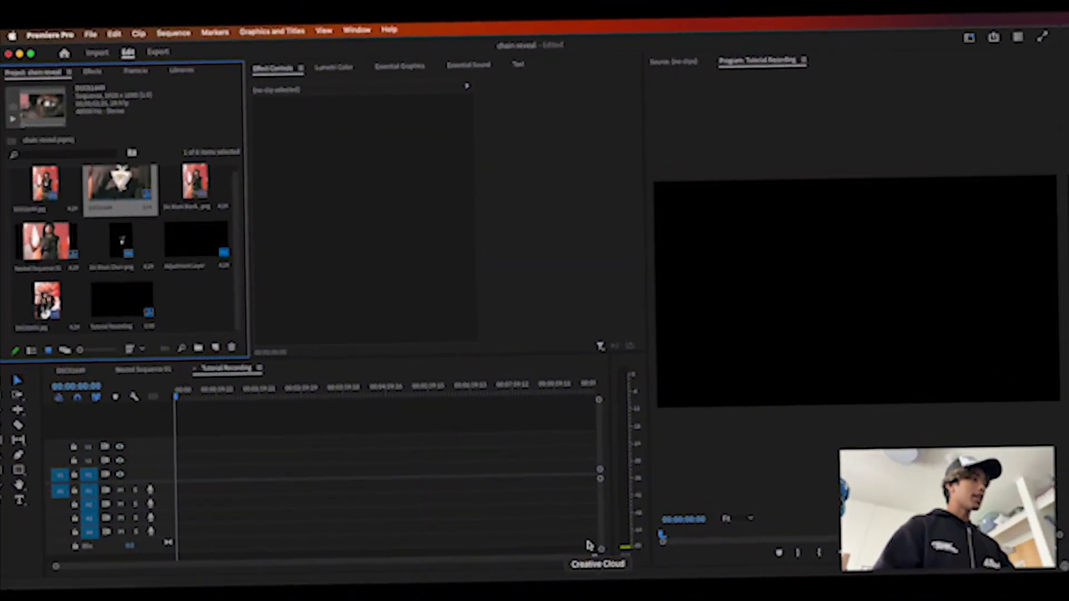
Place DSC01649.jpg at the start of track V3 and extend its clip to about 11:15
{"action": "scroll", "coordinate": [69, 230], "scroll_direction": "up", "scroll_amount": 1}
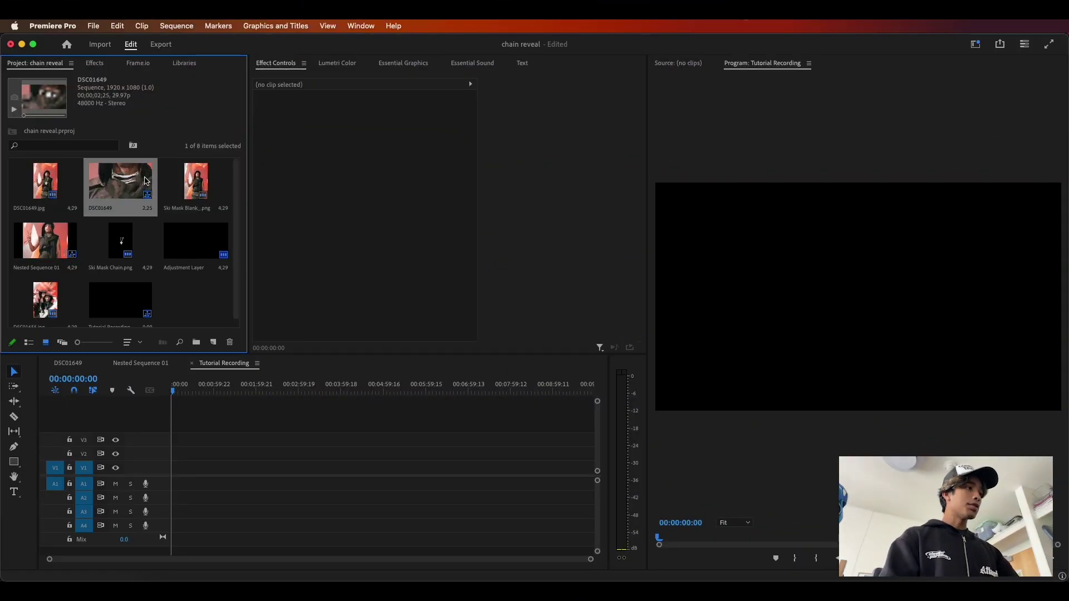
{"action": "left_click_drag", "start_coordinate": [56, 184], "coordinate": [237, 439]}
{"action": "key", "text": "="}
{"action": "key", "text": "="}
{"action": "key", "text": "="}
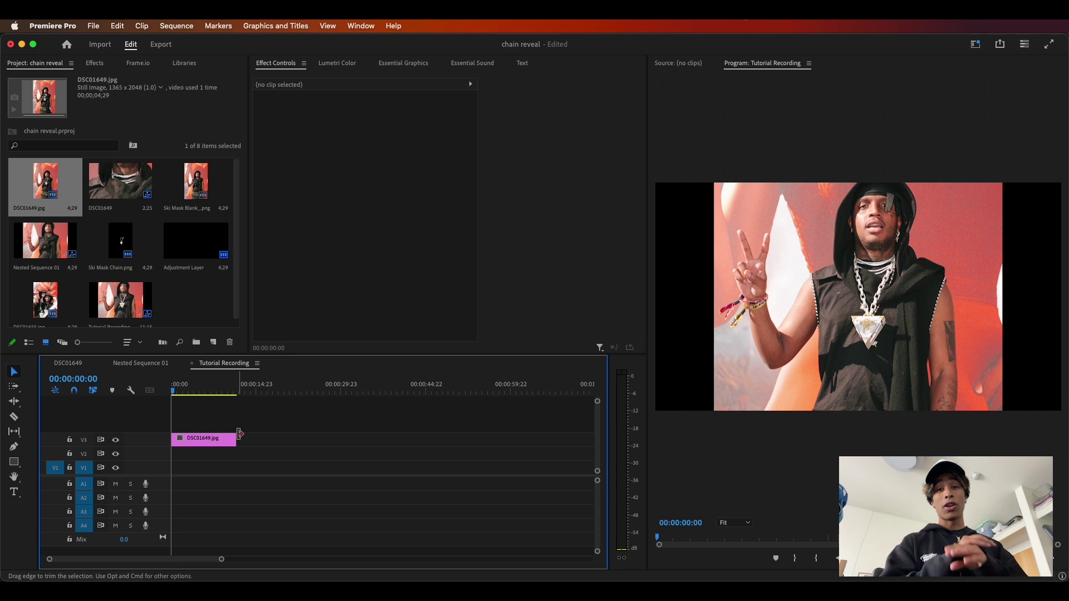
Reduce the scale of the DSC01649.jpg clip slightly so more of the photo fits the frame
{"action": "key", "text": "="}
{"action": "key", "text": "="}
{"action": "left_click", "coordinate": [248, 436]}
{"action": "left_click_drag", "start_coordinate": [367, 133], "coordinate": [341, 136]}
{"action": "left_click", "coordinate": [213, 428]}
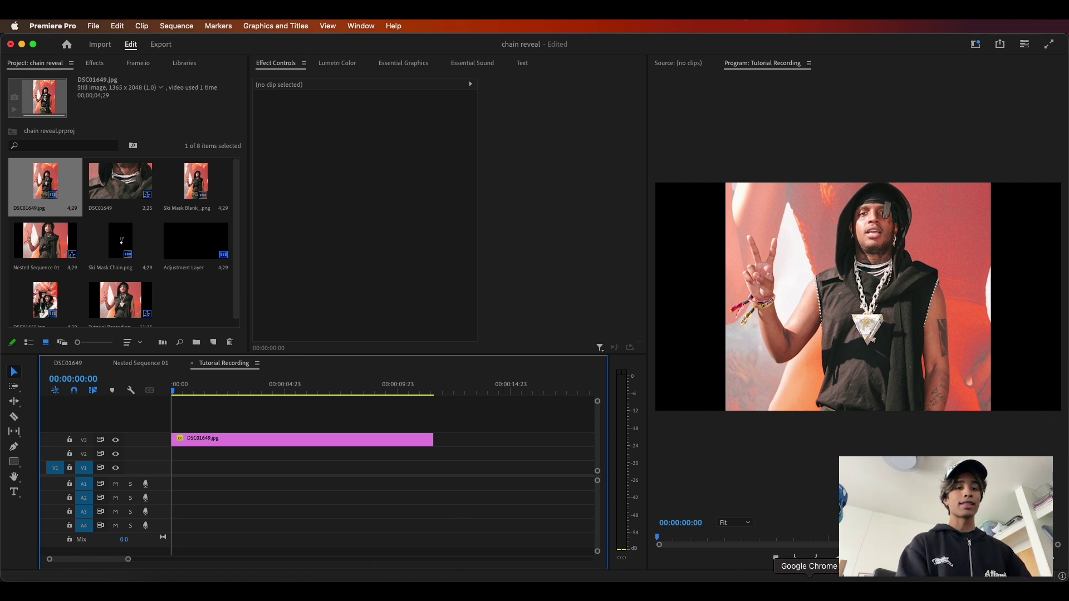
Switch to Chrome and look over the runwayml.com home page
{"action": "left_click", "coordinate": [808, 582]}
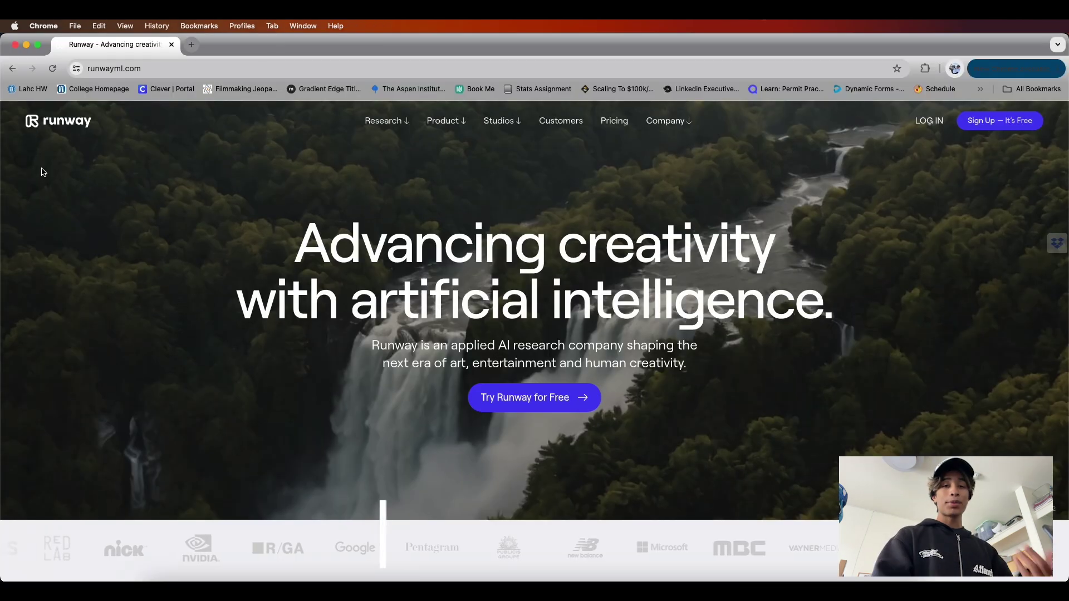
{"action": "scroll", "coordinate": [557, 402], "scroll_direction": "down", "scroll_amount": 5}
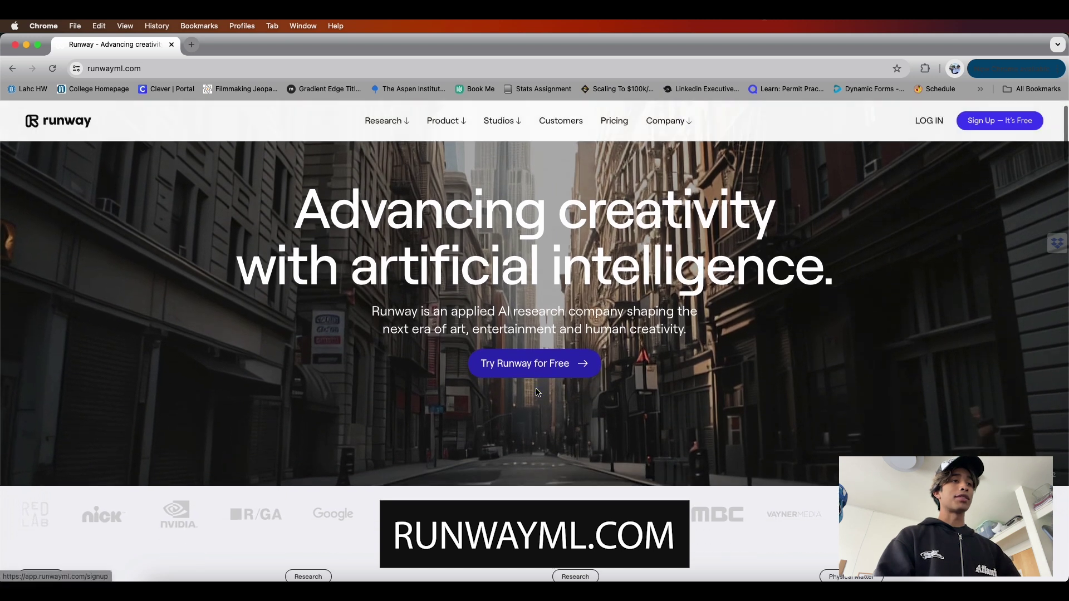
{"action": "scroll", "coordinate": [565, 378], "scroll_direction": "up", "scroll_amount": 5}
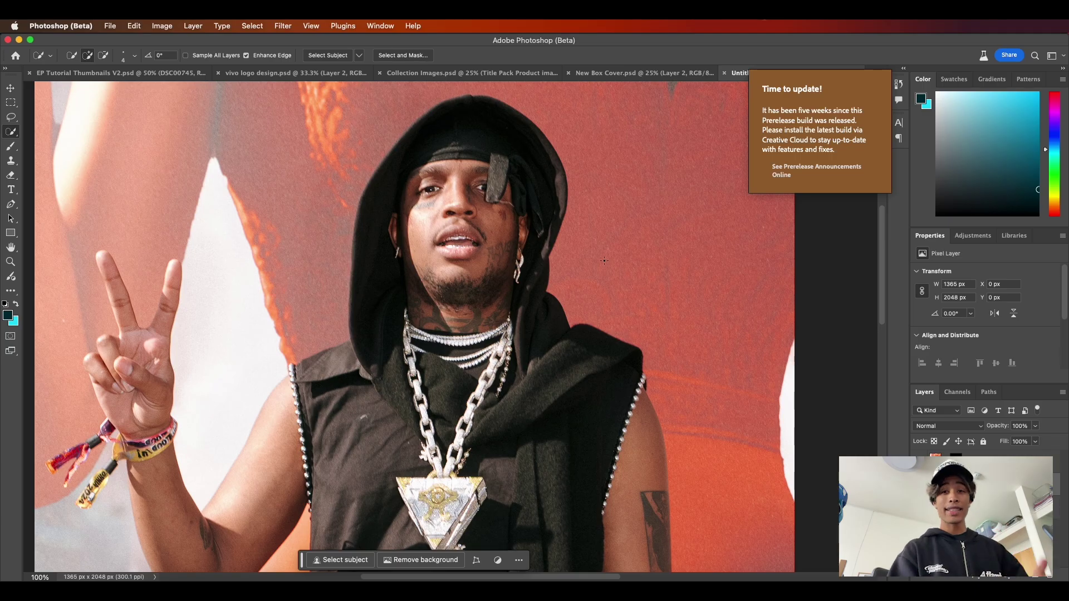
Switch to Photoshop and paint out the large chain and its pendant with the Spot Healing Brush in Content-Aware mode
{"action": "key", "text": "super+minus"}
{"action": "key", "text": "super+minus"}
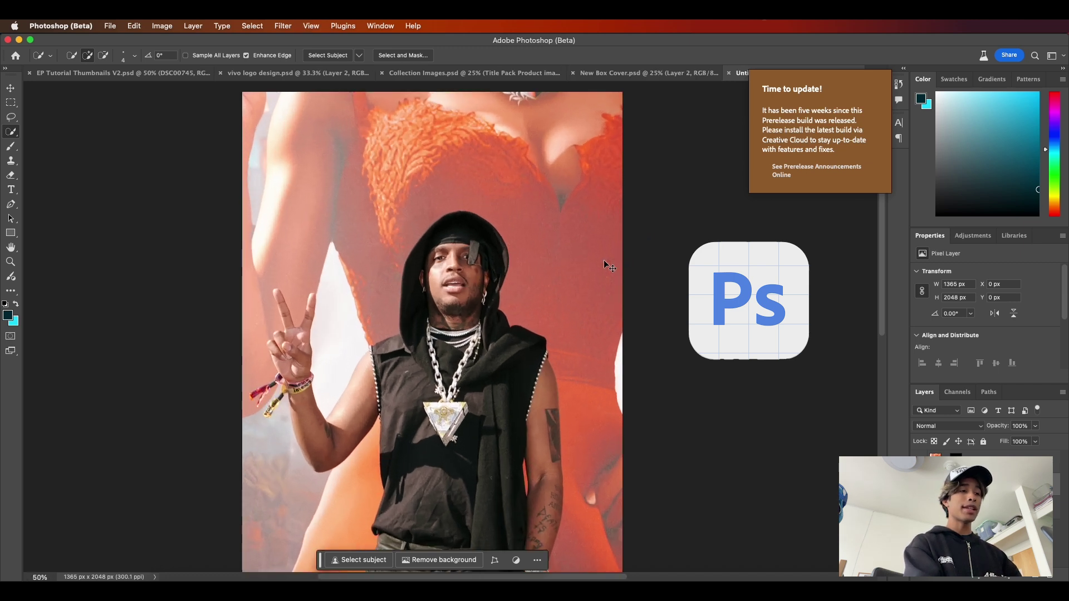
{"action": "key", "text": "super+plus"}
{"action": "scroll", "coordinate": [45, 141], "scroll_direction": "down", "scroll_amount": 2}
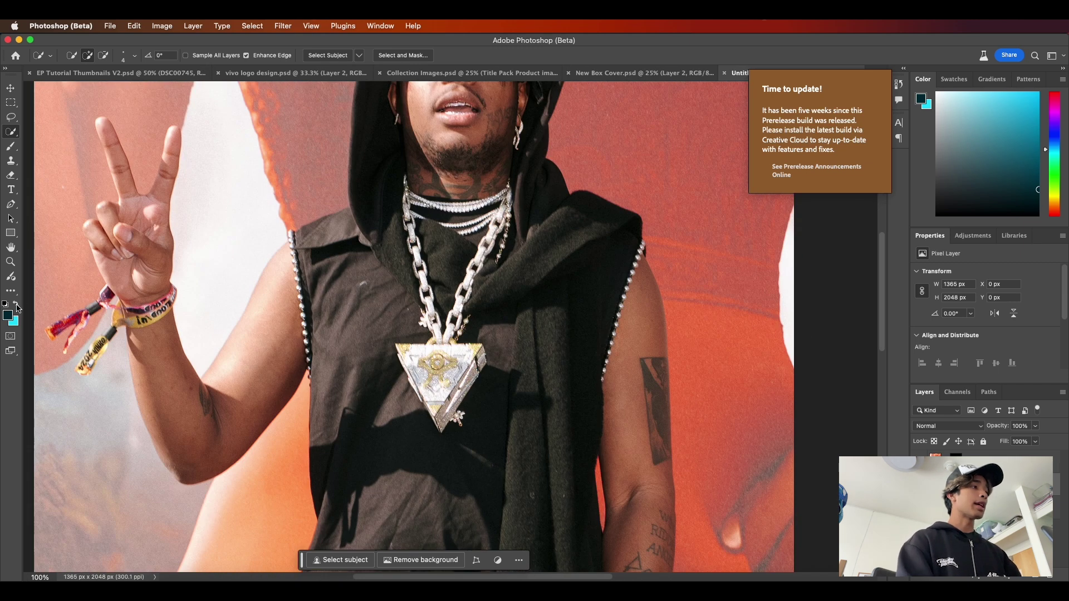
{"action": "left_click", "coordinate": [11, 291]}
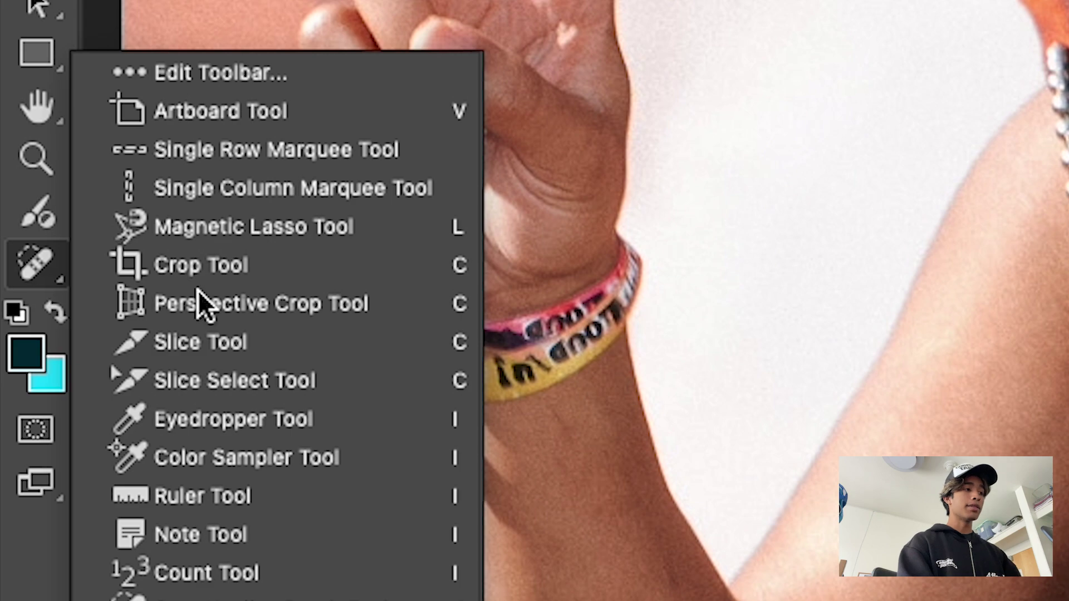
{"action": "left_click", "coordinate": [39, 256]}
{"action": "mouse_move", "coordinate": [407, 206]}
{"action": "left_mouse_down"}
{"action": "mouse_move", "coordinate": [435, 318]}
{"action": "mouse_move", "coordinate": [450, 322]}
{"action": "mouse_move", "coordinate": [499, 207]}
{"action": "left_mouse_up"}
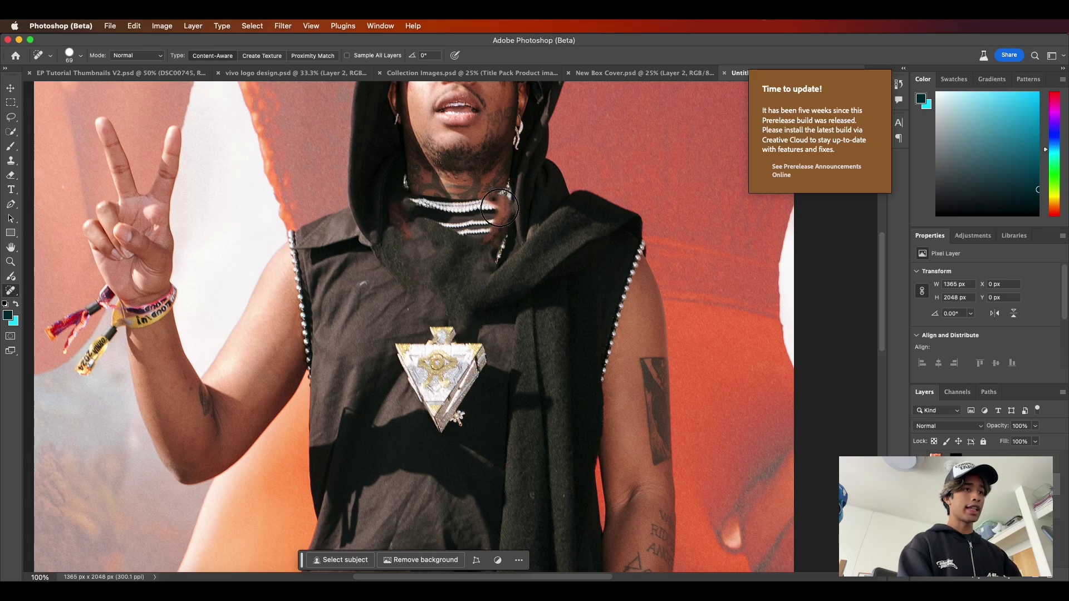
{"action": "mouse_move", "coordinate": [394, 338]}
{"action": "left_mouse_down"}
{"action": "mouse_move", "coordinate": [492, 339]}
{"action": "mouse_move", "coordinate": [442, 425]}
{"action": "mouse_move", "coordinate": [406, 362]}
{"action": "mouse_move", "coordinate": [455, 353]}
{"action": "mouse_move", "coordinate": [445, 375]}
{"action": "mouse_move", "coordinate": [454, 379]}
{"action": "left_mouse_up"}
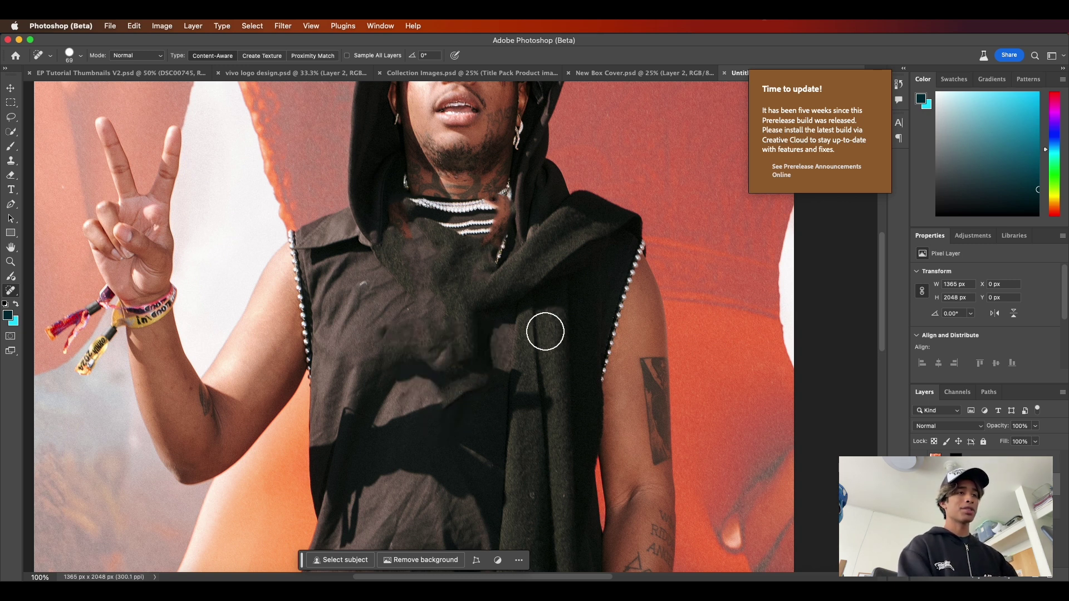
{"action": "left_click_drag", "start_coordinate": [497, 195], "coordinate": [492, 244]}
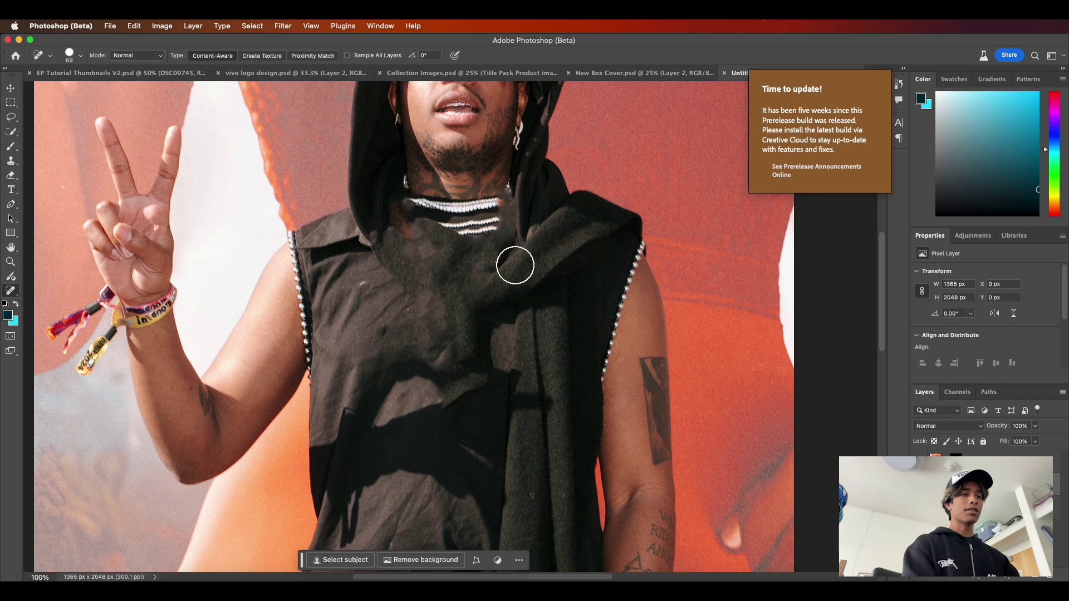
Check the retouched photo and start a quick PNG export of the version without the chain
{"action": "scroll", "coordinate": [506, 269], "scroll_direction": "up", "scroll_amount": 3}
{"action": "scroll", "coordinate": [491, 371], "scroll_direction": "down", "scroll_amount": 5}
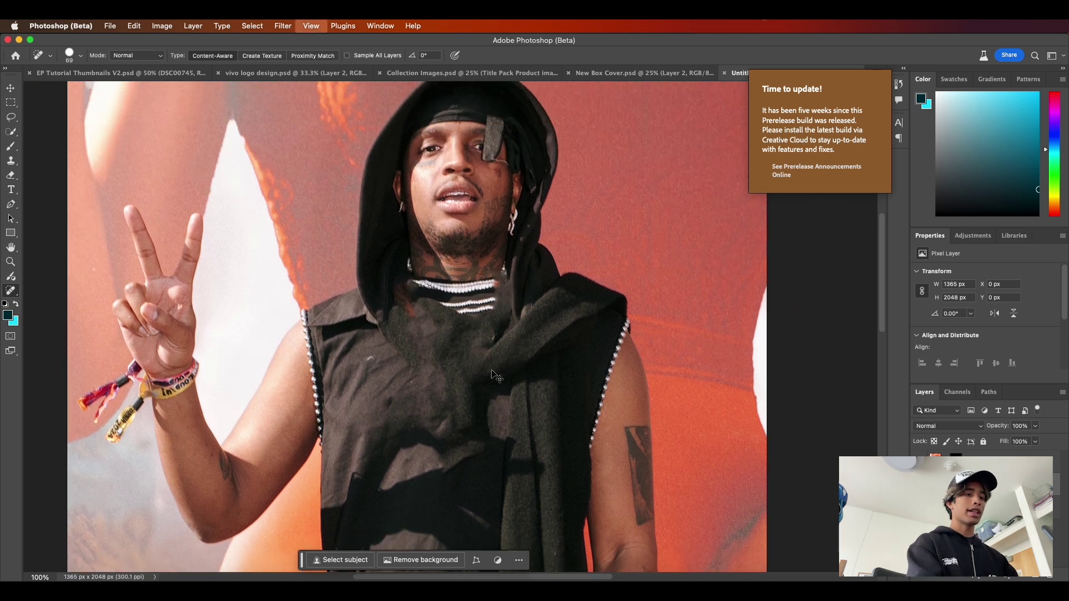
{"action": "scroll", "coordinate": [491, 370], "scroll_direction": "up", "scroll_amount": 3}
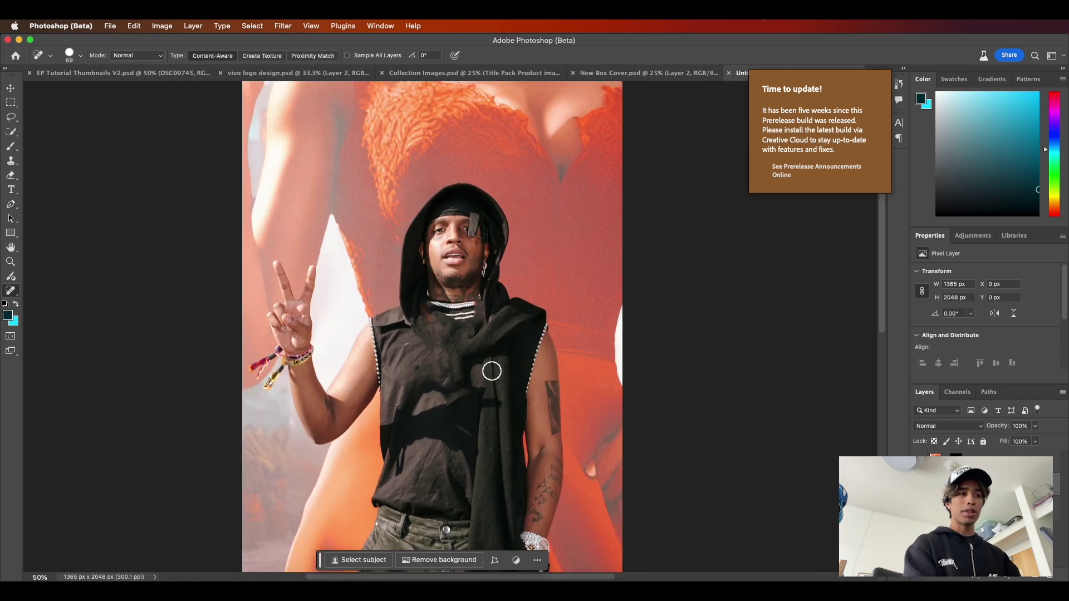
{"action": "left_click", "coordinate": [111, 26]}
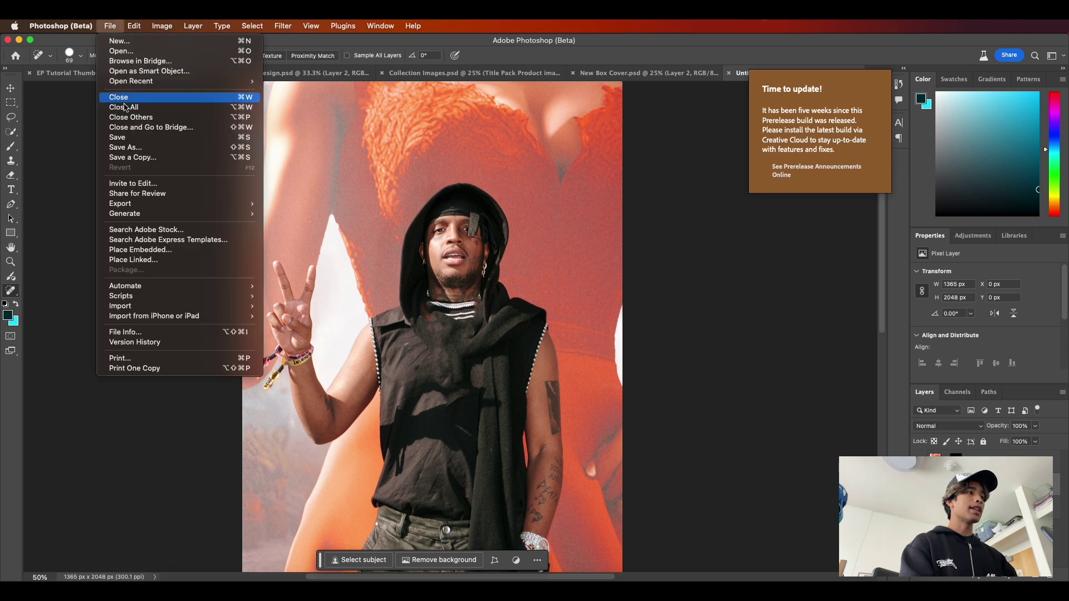
{"action": "mouse_move", "coordinate": [132, 207]}
{"action": "left_click", "coordinate": [303, 204]}
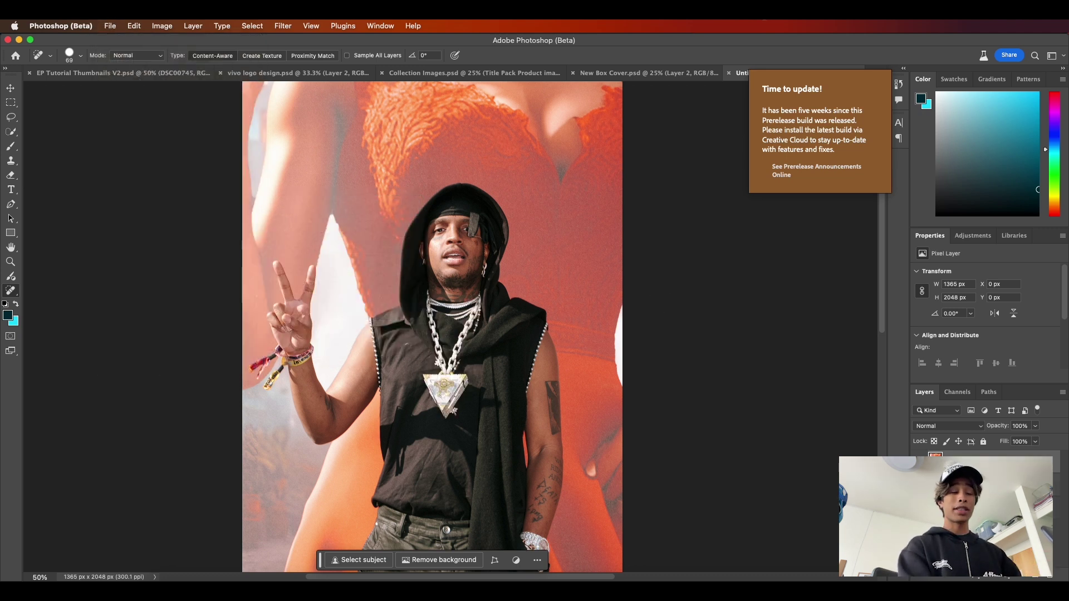
Duplicate the DSC01649 layer and hide the original layer beneath the copy
{"action": "key", "text": "super+1"}
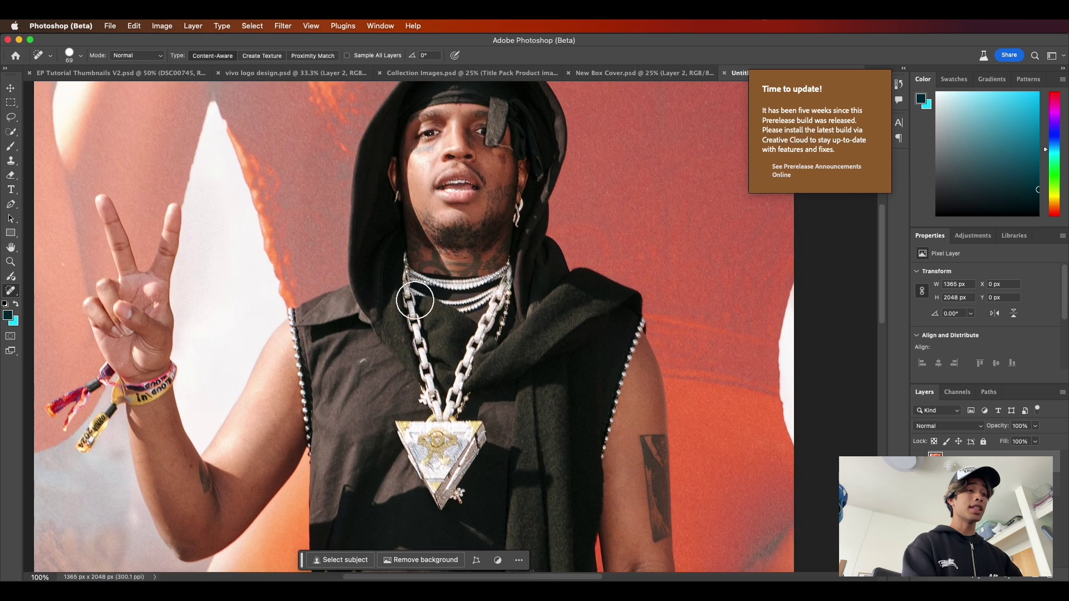
{"action": "left_click", "coordinate": [6, 88]}
{"action": "key", "text": "super+="}
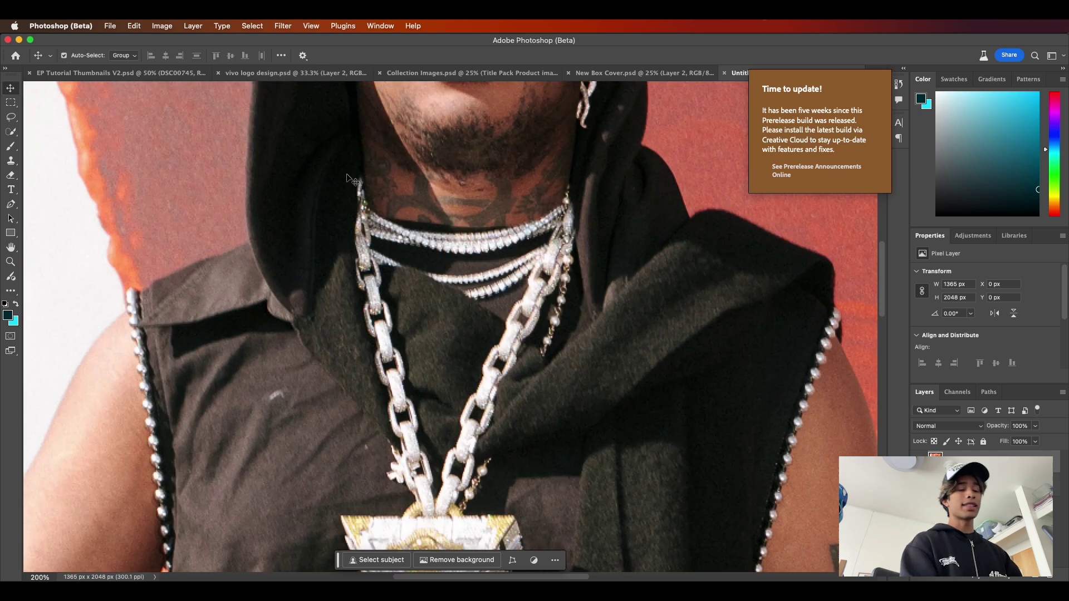
{"action": "scroll", "coordinate": [368, 195], "scroll_direction": "down", "scroll_amount": 3}
{"action": "scroll", "coordinate": [367, 195], "scroll_direction": "right", "scroll_amount": 3}
{"action": "scroll", "coordinate": [563, 234], "scroll_direction": "down", "scroll_amount": 1}
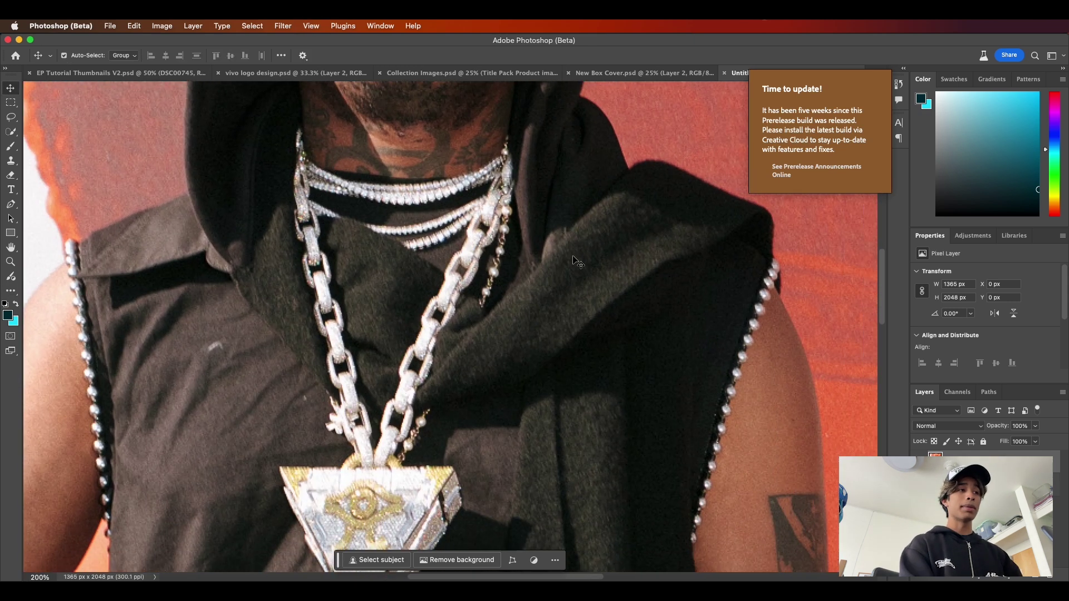
{"action": "scroll", "coordinate": [607, 300], "scroll_direction": "right", "scroll_amount": 1}
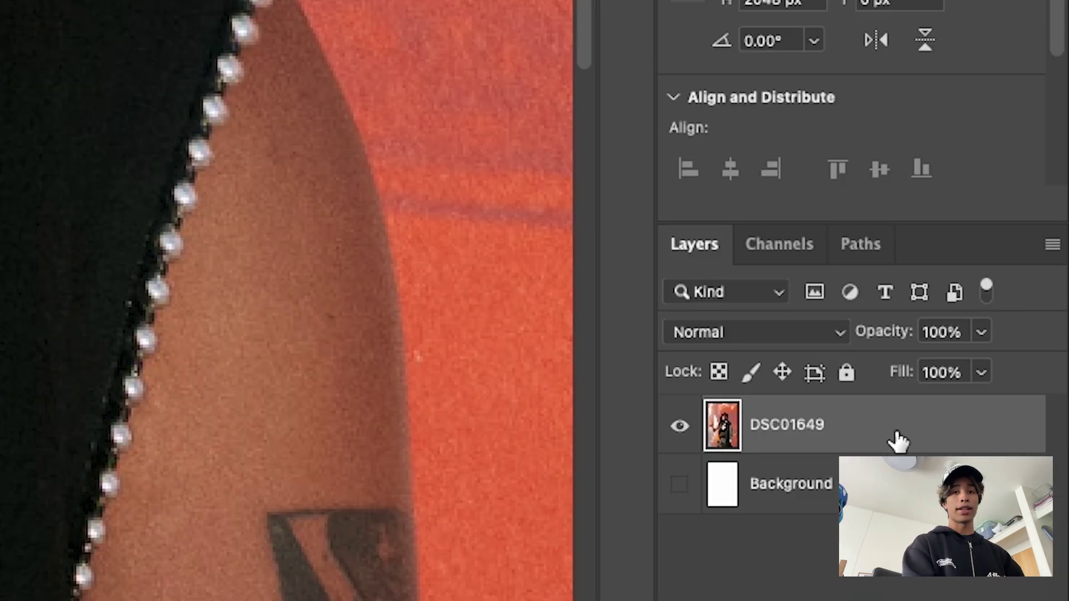
{"action": "right_click", "coordinate": [895, 433]}
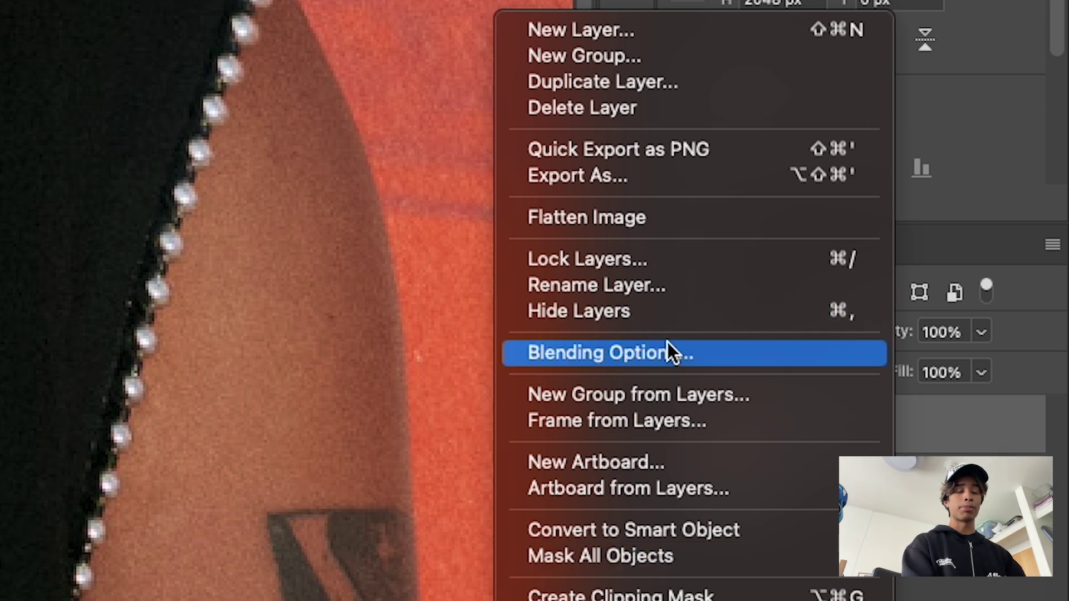
{"action": "left_click", "coordinate": [585, 89]}
{"action": "key", "text": "Return"}
{"action": "left_click", "coordinate": [679, 484]}
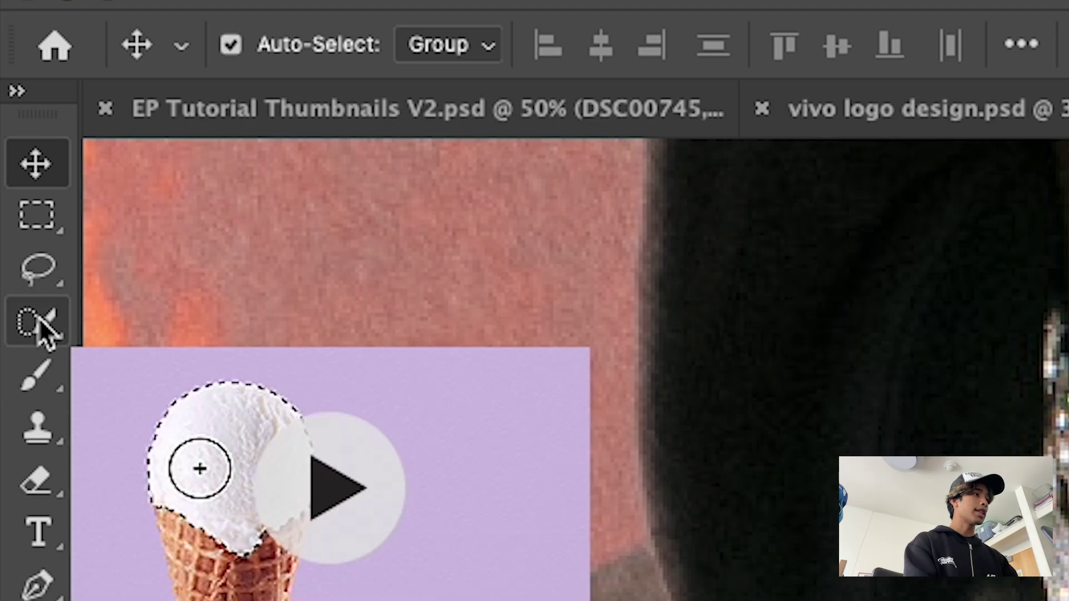
Select the chain and its triangular pendant on the duplicated layer with the Quick Selection tool
{"action": "left_click", "coordinate": [11, 134]}
{"action": "mouse_move", "coordinate": [1058, 505]}
{"action": "left_mouse_down"}
{"action": "mouse_move", "coordinate": [440, 300]}
{"action": "mouse_move", "coordinate": [503, 520]}
{"action": "mouse_move", "coordinate": [331, 374]}
{"action": "left_mouse_up"}
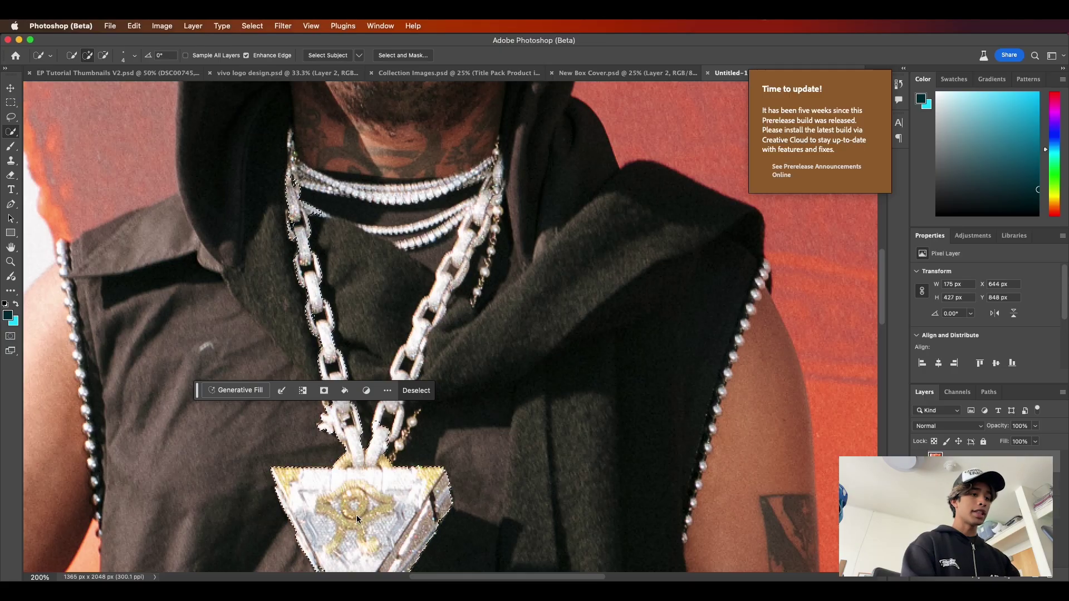
{"action": "left_click_drag", "start_coordinate": [384, 423], "coordinate": [480, 207]}
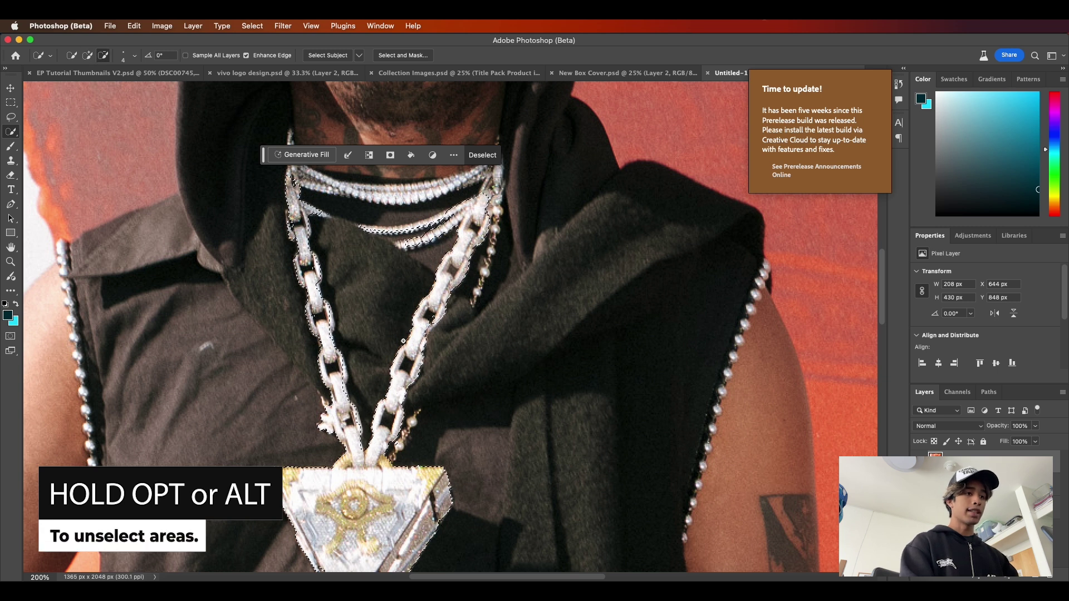
Subtract the gaps inside the chain links from the selection and apply the selection as a layer mask
{"action": "key", "text": "super+plus"}
{"action": "key", "text": "super+plus"}
{"action": "left_click", "coordinate": [364, 401], "text": "alt"}
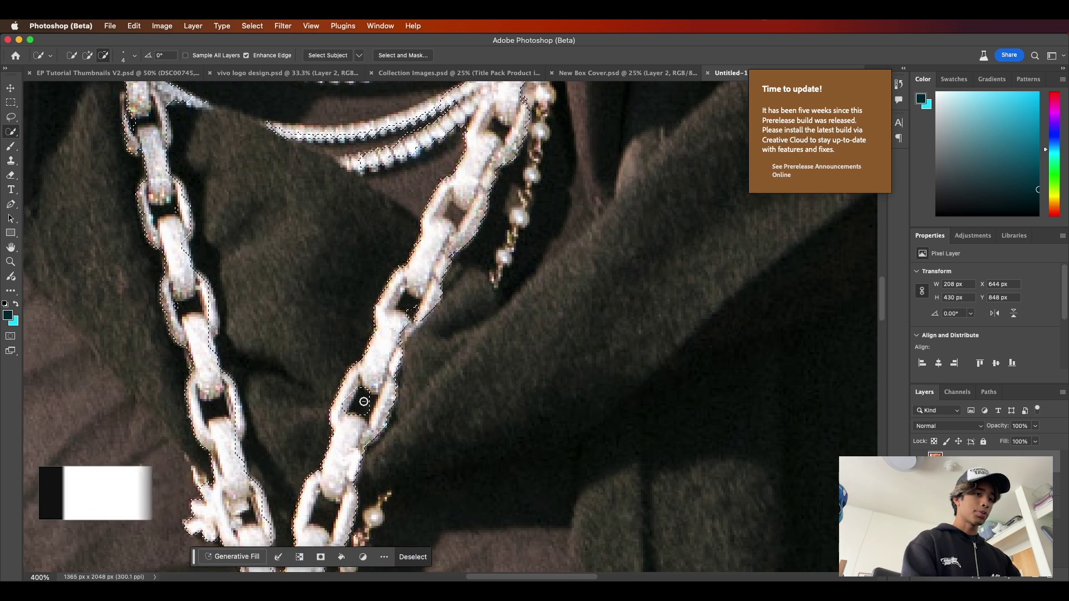
{"action": "left_click_drag", "start_coordinate": [213, 411], "coordinate": [215, 411]}
{"action": "left_click_drag", "start_coordinate": [183, 308], "coordinate": [193, 308]}
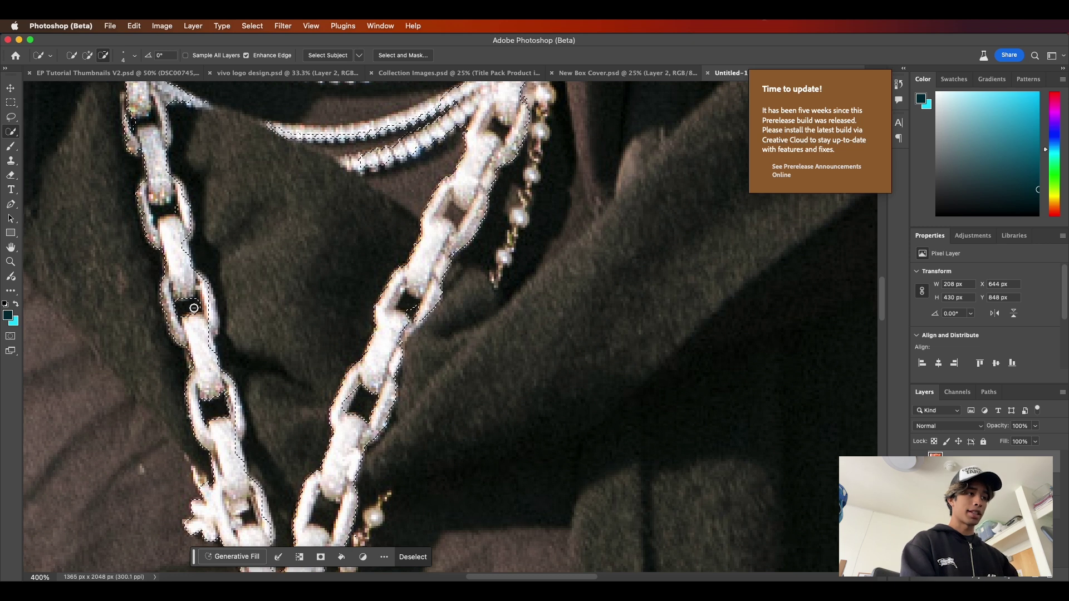
{"action": "left_click_drag", "start_coordinate": [406, 303], "coordinate": [412, 306]}
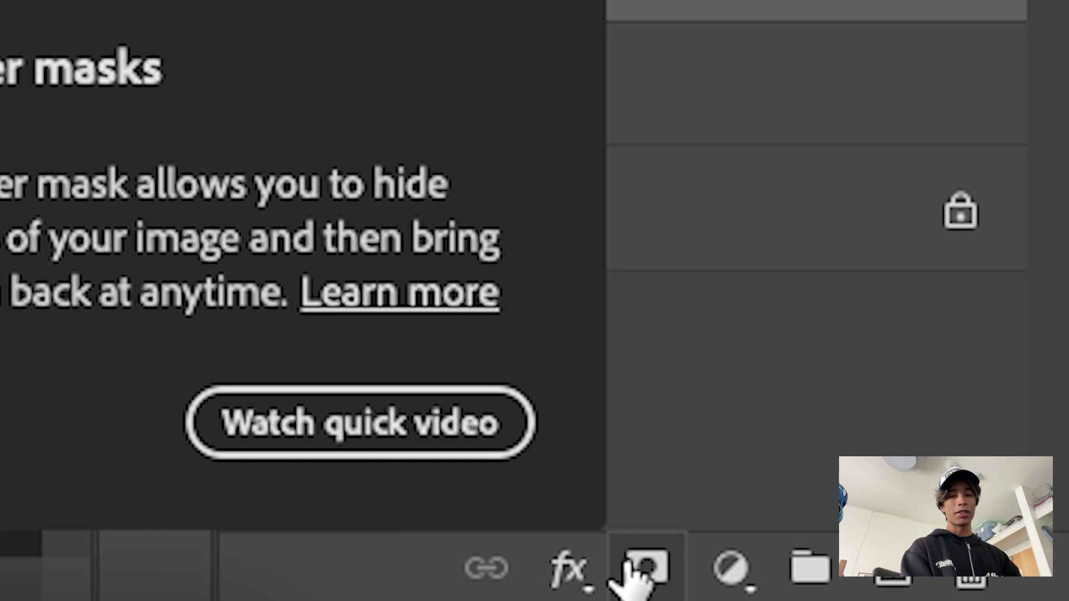
{"action": "left_click", "coordinate": [633, 565]}
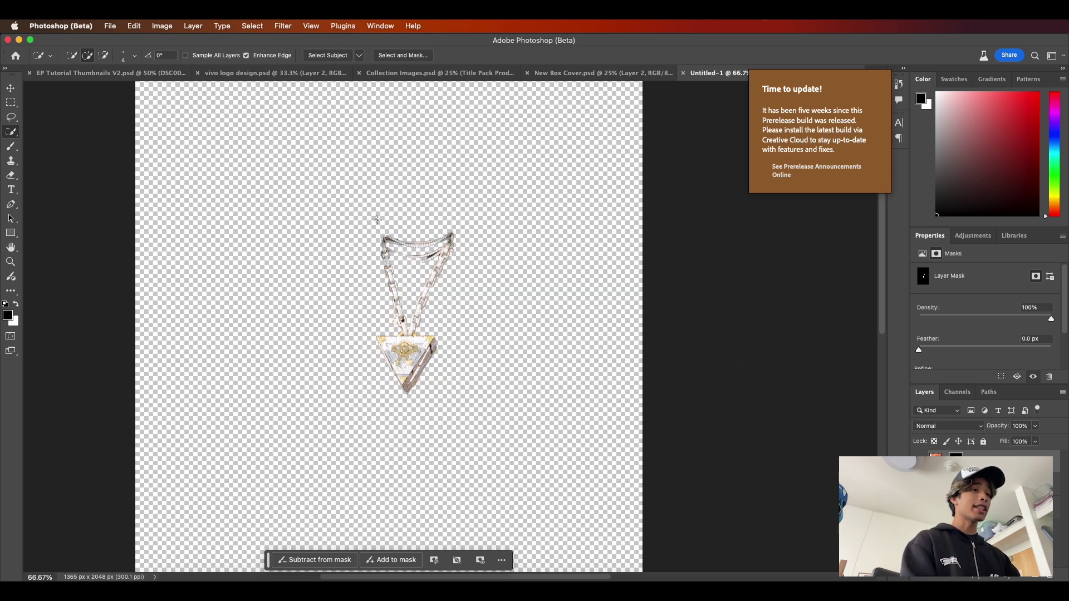
Start a quick PNG export of the isolated chain on its transparent background
{"action": "left_click", "coordinate": [10, 90]}
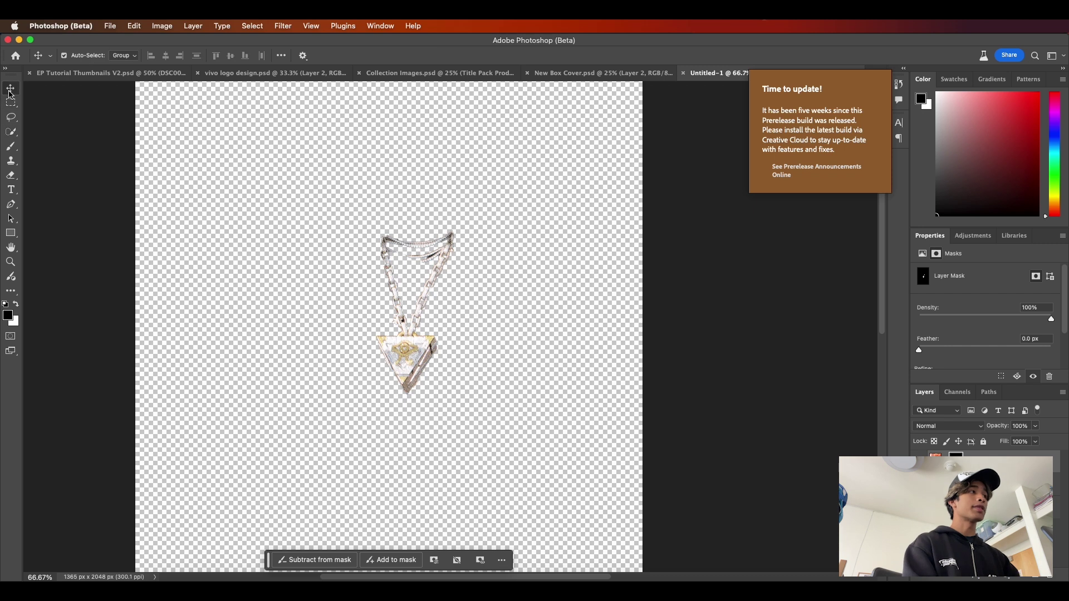
{"action": "left_click", "coordinate": [110, 24]}
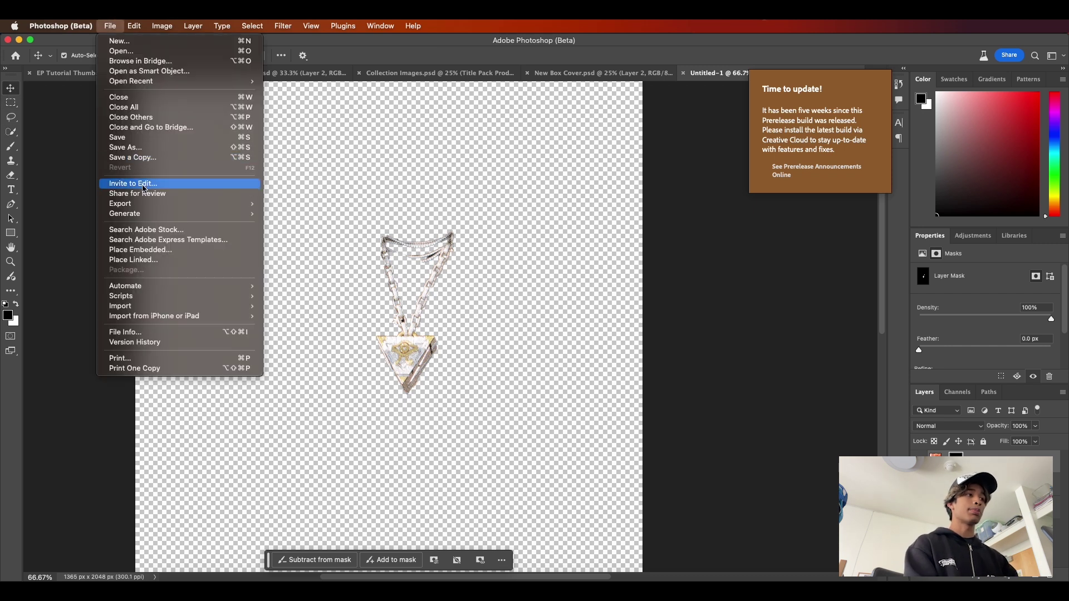
{"action": "mouse_move", "coordinate": [144, 205]}
{"action": "left_click", "coordinate": [291, 204]}
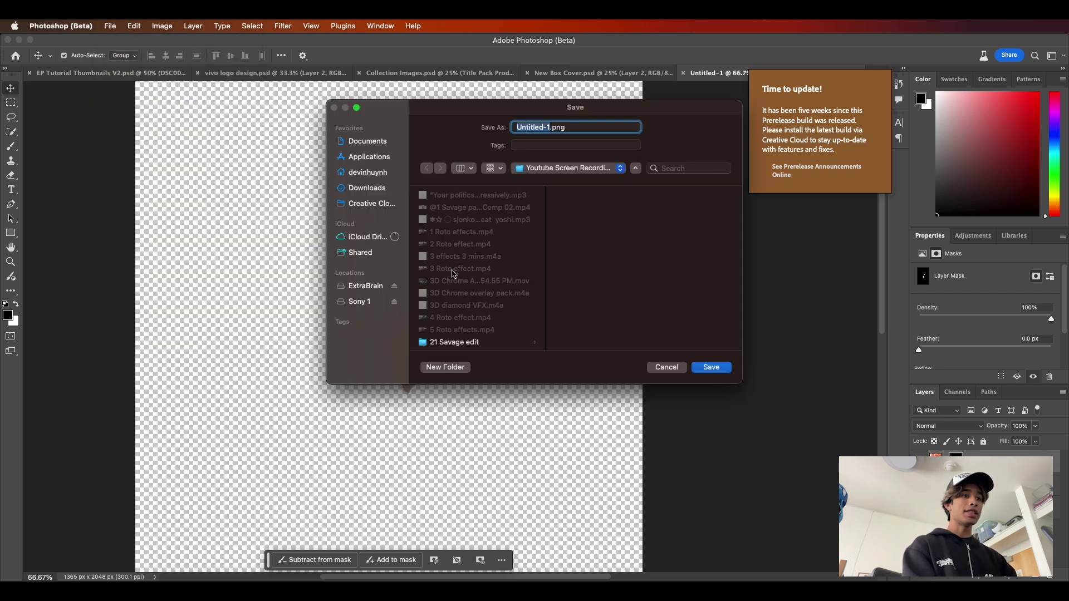
Switch through Premiere Pro to the Finder and preview Ski Mask Chain.png and Ski Mask Blank_.png in the Youtube Screen Recordings folder
{"action": "left_click", "coordinate": [449, 579]}
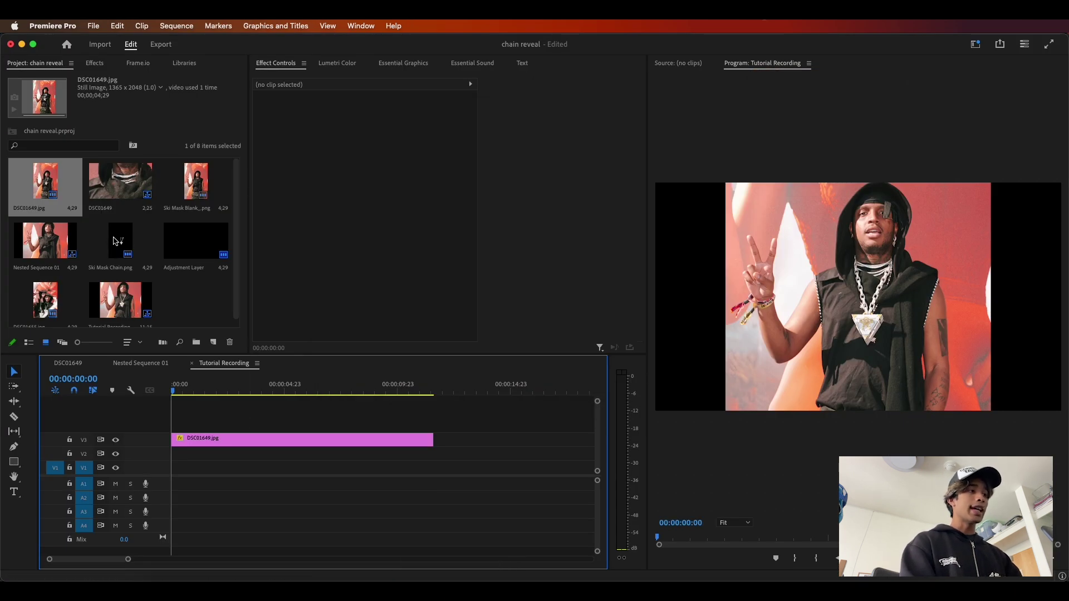
{"action": "left_click", "coordinate": [159, 582]}
{"action": "left_click", "coordinate": [505, 196]}
{"action": "key", "text": "space"}
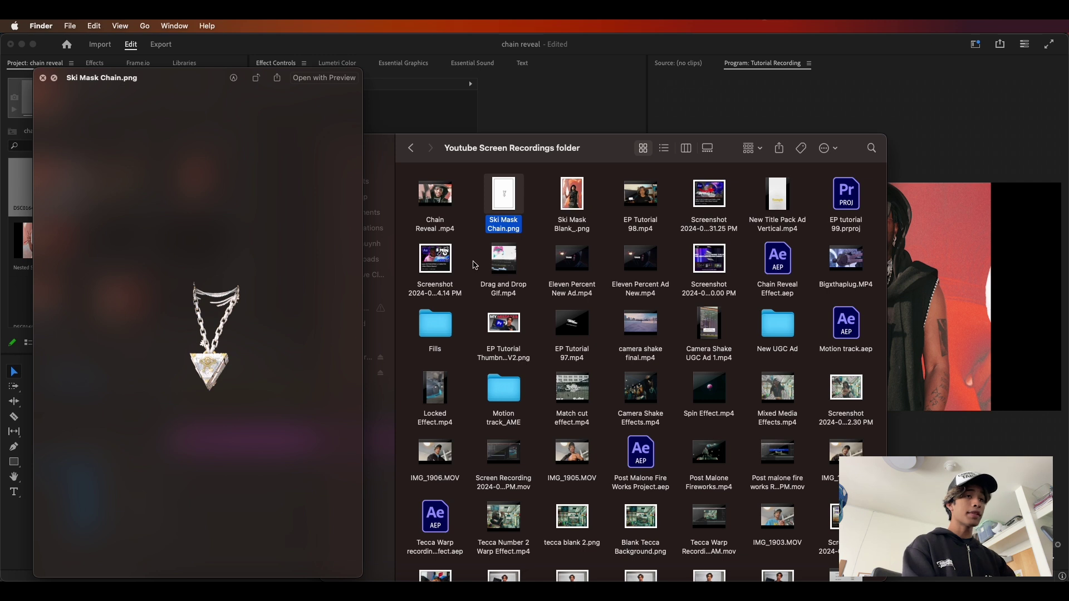
{"action": "key", "text": "space"}
{"action": "left_click", "coordinate": [572, 195]}
{"action": "key", "text": "space"}
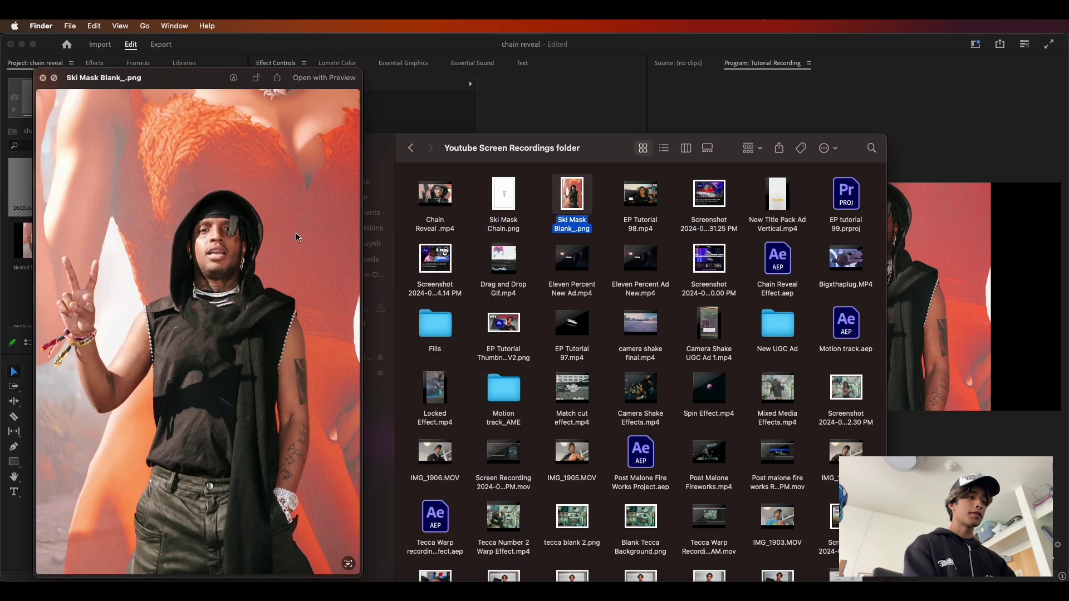
{"action": "key", "text": "space"}
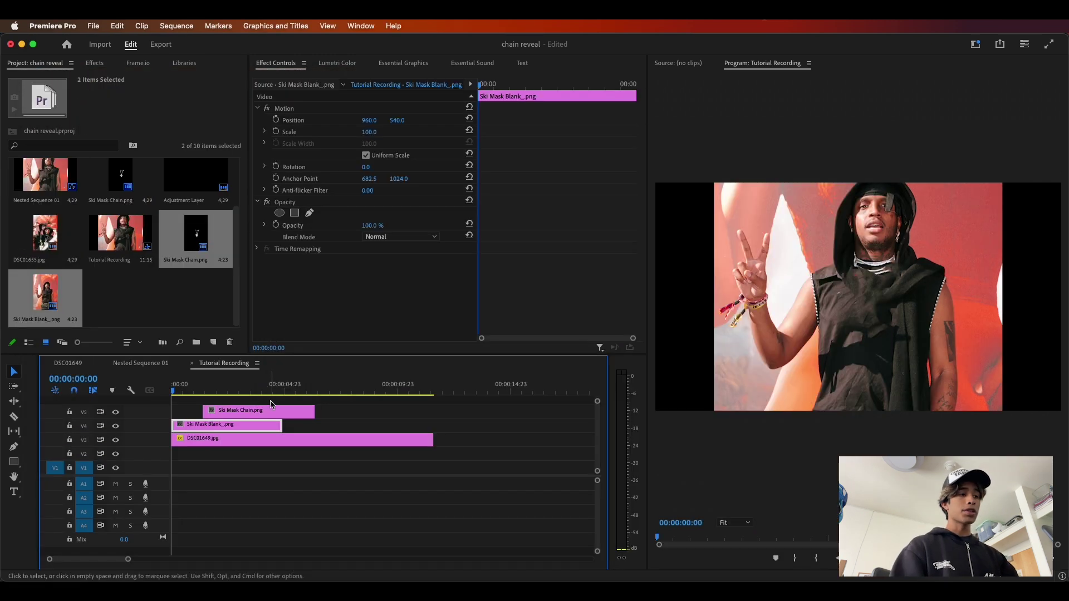
Extend Ski Mask Blank_.png to match the DSC01649.jpg clip's length and place Ski Mask Chain.png on V5, aligned with their end
{"action": "left_click_drag", "start_coordinate": [270, 410], "coordinate": [564, 437]}
{"action": "left_click_drag", "start_coordinate": [282, 424], "coordinate": [439, 426]}
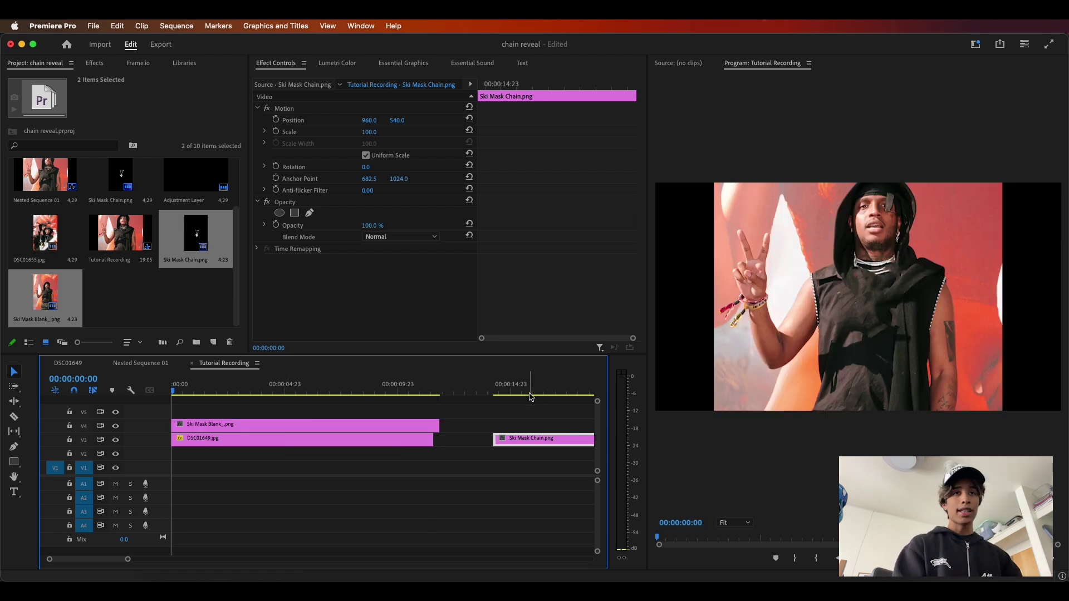
{"action": "left_click_drag", "start_coordinate": [439, 426], "coordinate": [415, 444]}
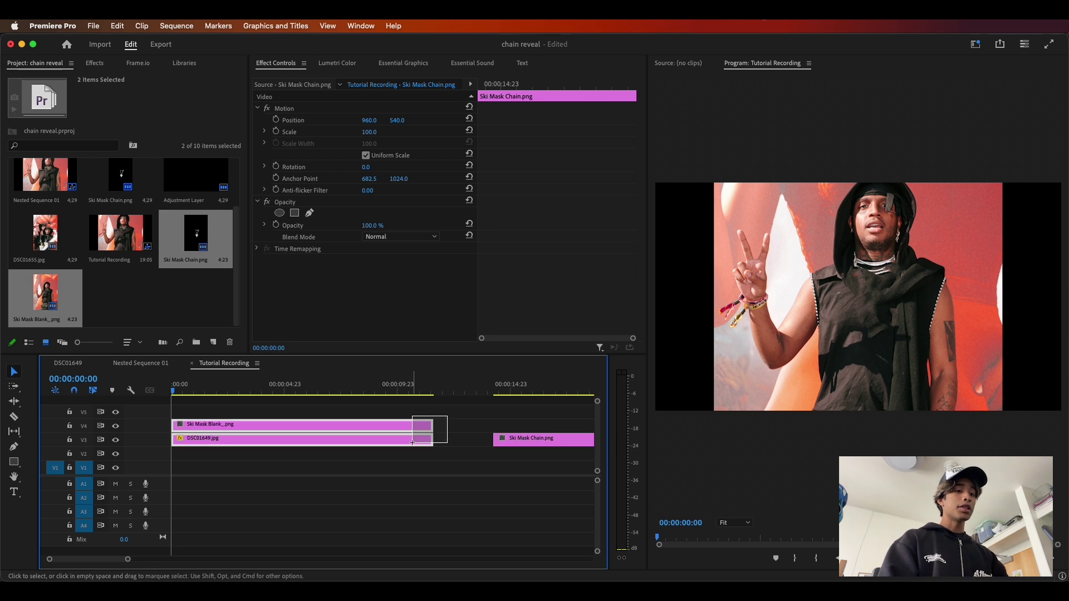
{"action": "left_click_drag", "start_coordinate": [529, 440], "coordinate": [292, 415]}
Nest the three stacked clips under the default name and open the new nested sequence
{"action": "left_click_drag", "start_coordinate": [477, 410], "coordinate": [338, 454]}
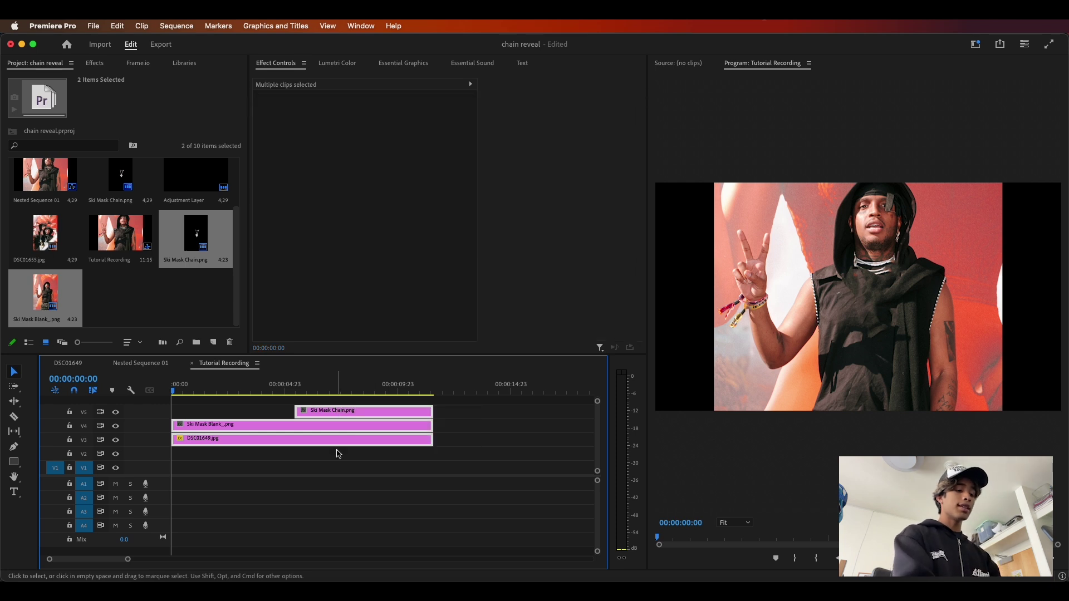
{"action": "right_click", "coordinate": [332, 428]}
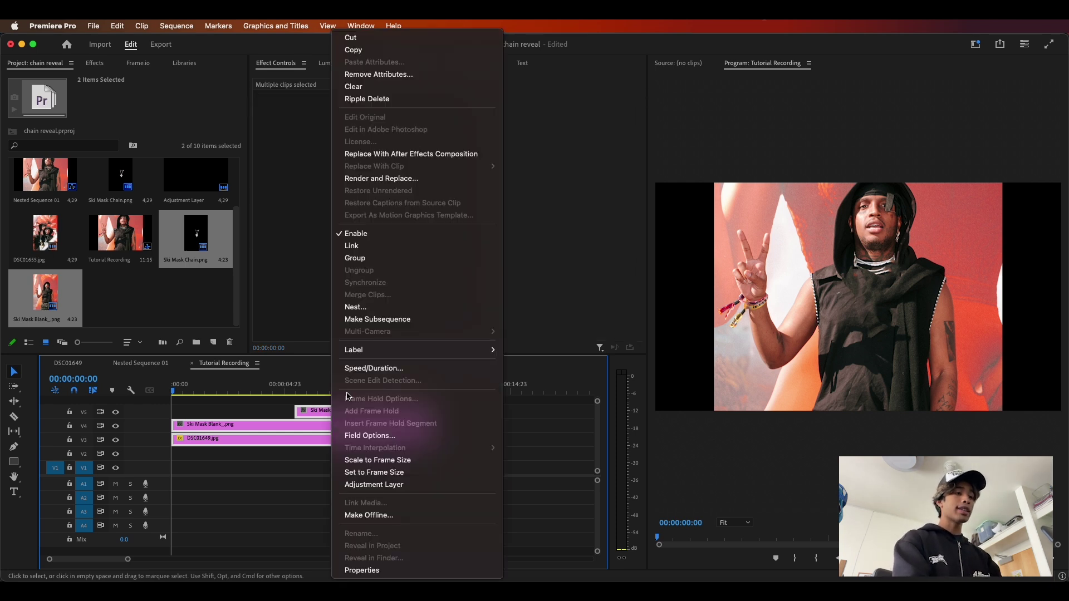
{"action": "left_click", "coordinate": [363, 307]}
{"action": "key", "text": "Return"}
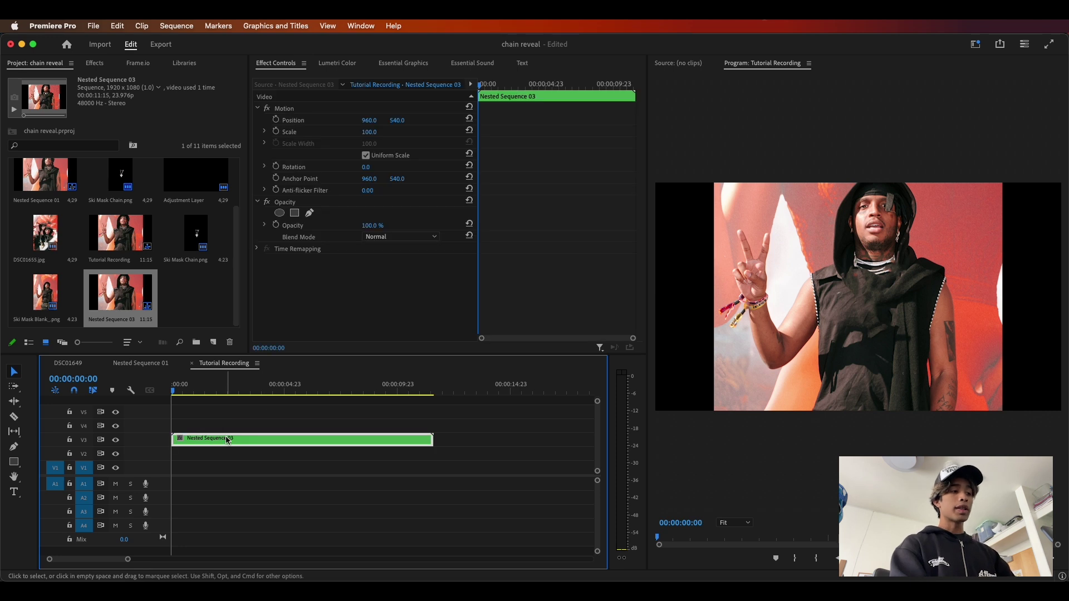
{"action": "double_click", "coordinate": [228, 441]}
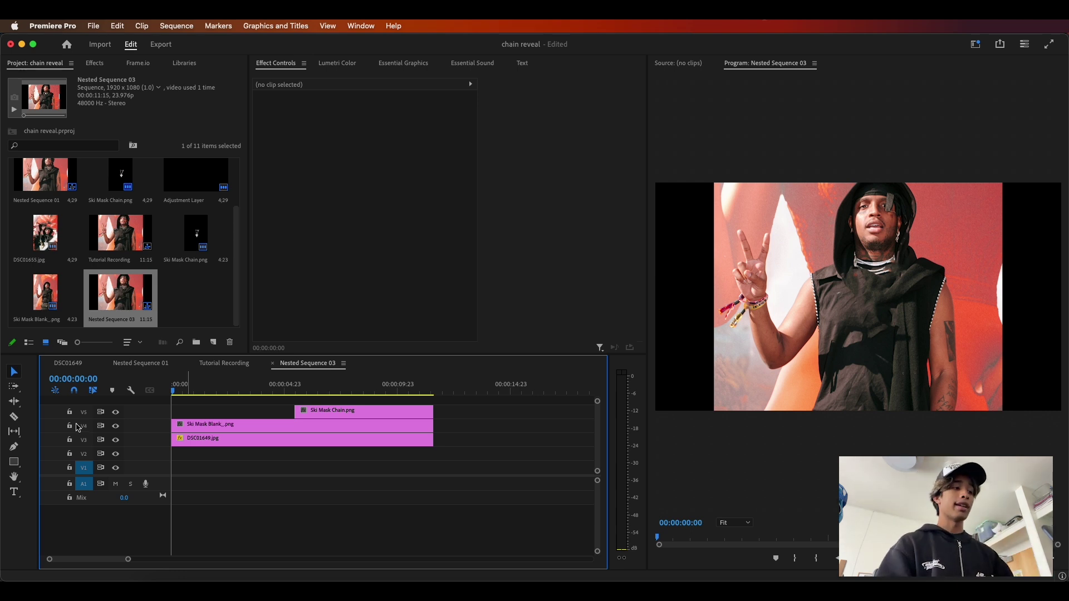
Draw a free-form opacity mask on the Ski Mask Blank_.png clip, curving under the neck and enclosing the torso below it
{"action": "key", "text": "="}
{"action": "key", "text": "="}
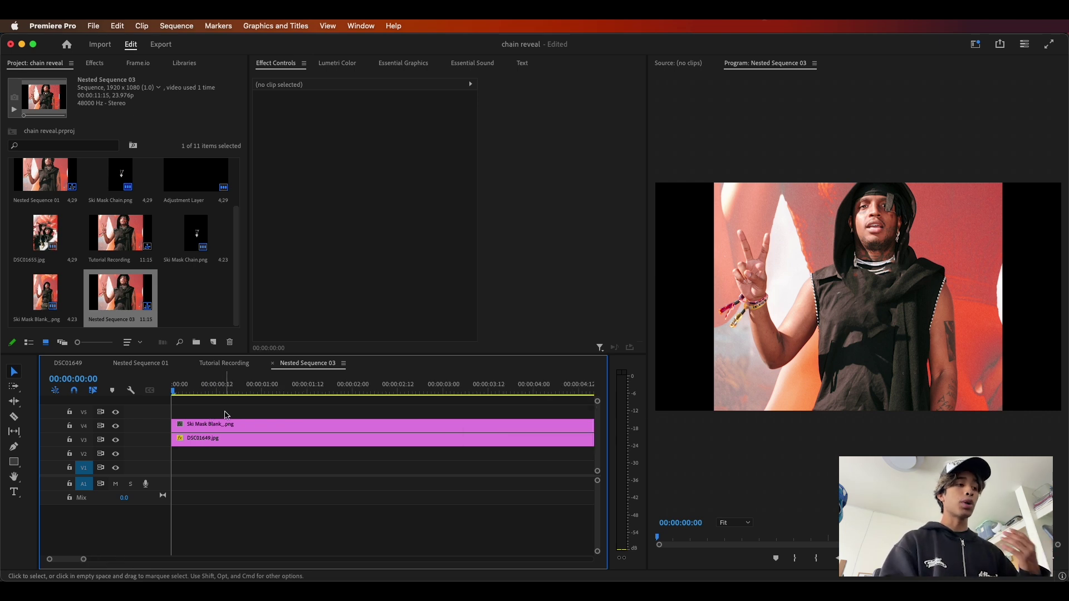
{"action": "left_click", "coordinate": [204, 426]}
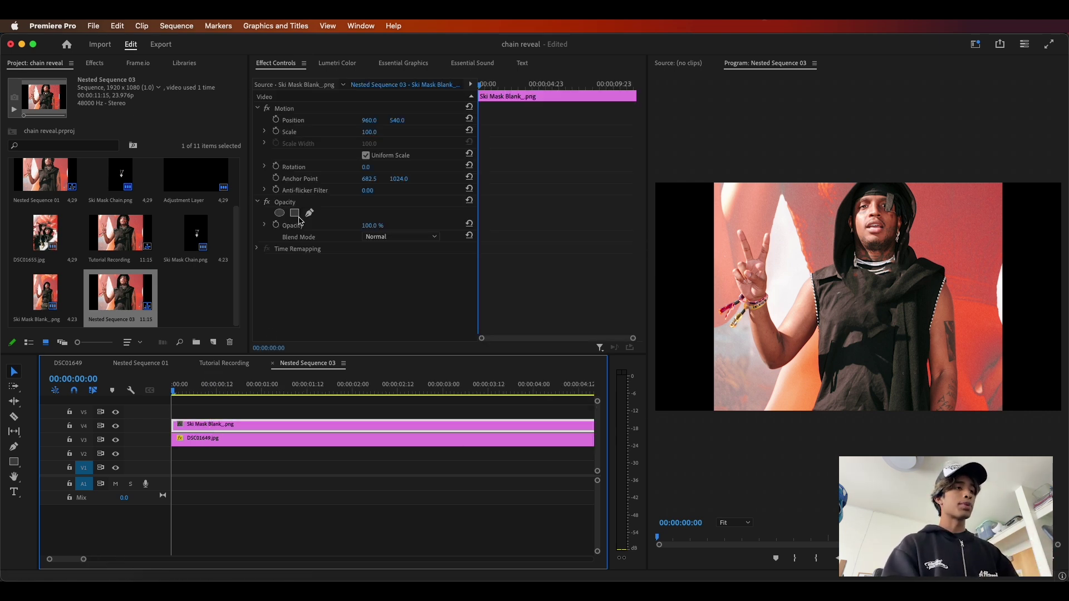
{"action": "left_click", "coordinate": [296, 214]}
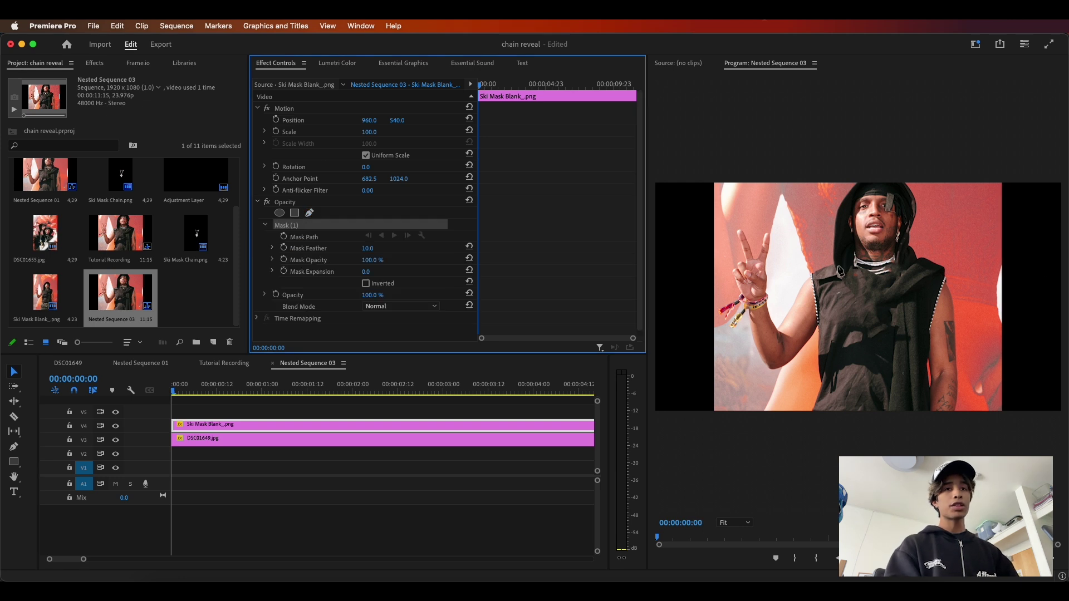
{"action": "left_click", "coordinate": [833, 270]}
{"action": "left_click_drag", "start_coordinate": [912, 275], "coordinate": [948, 257]}
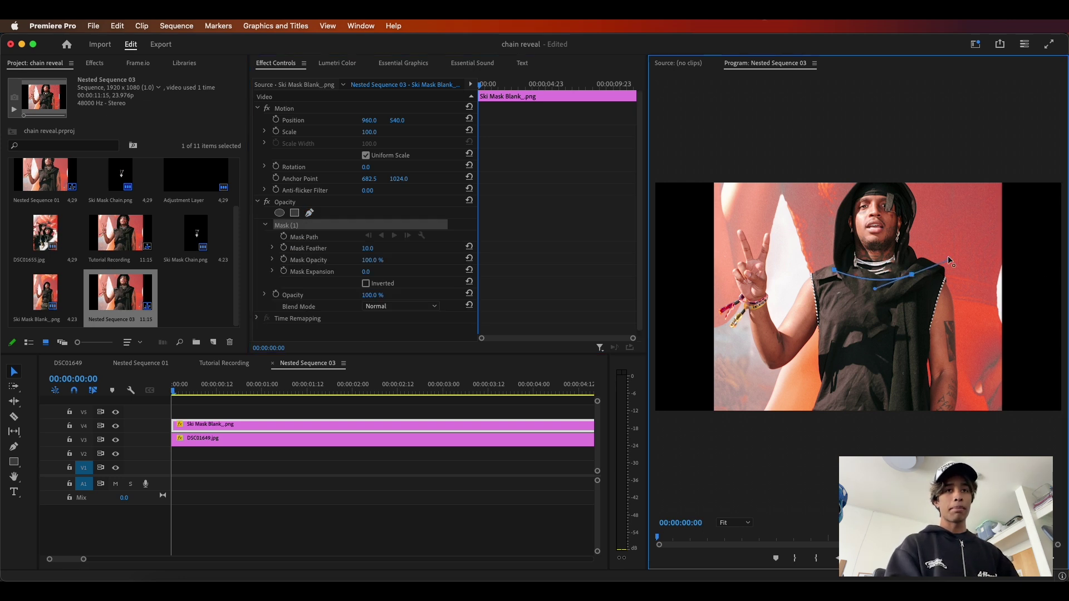
{"action": "left_click_drag", "start_coordinate": [1028, 269], "coordinate": [1046, 294]}
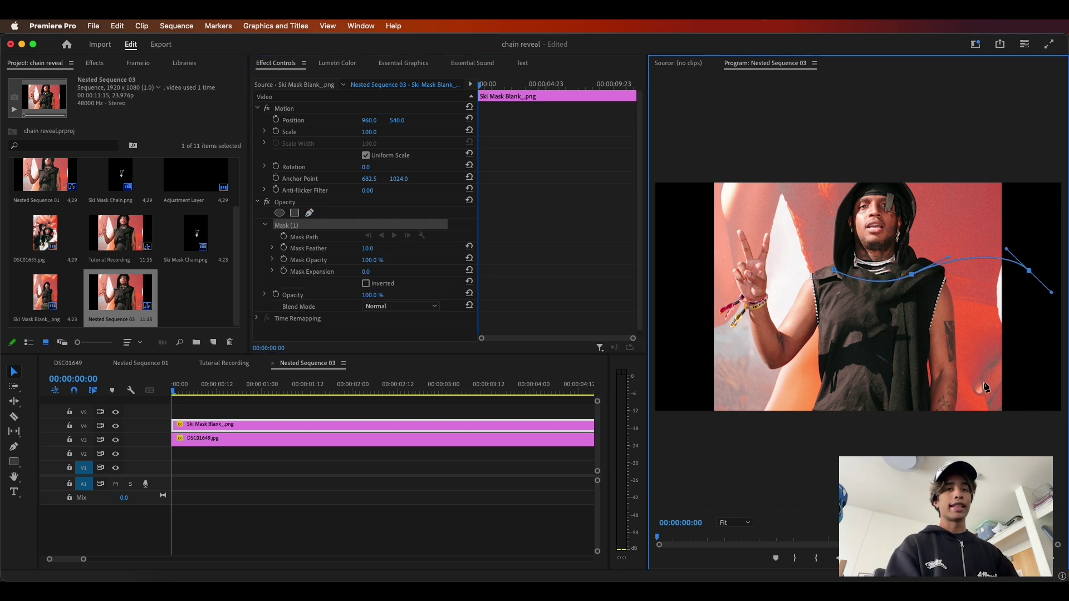
{"action": "left_click", "coordinate": [1028, 444]}
{"action": "left_click", "coordinate": [722, 442]}
{"action": "left_click", "coordinate": [685, 405]}
{"action": "left_click", "coordinate": [695, 271]}
{"action": "left_click_drag", "start_coordinate": [829, 274], "coordinate": [848, 278]}
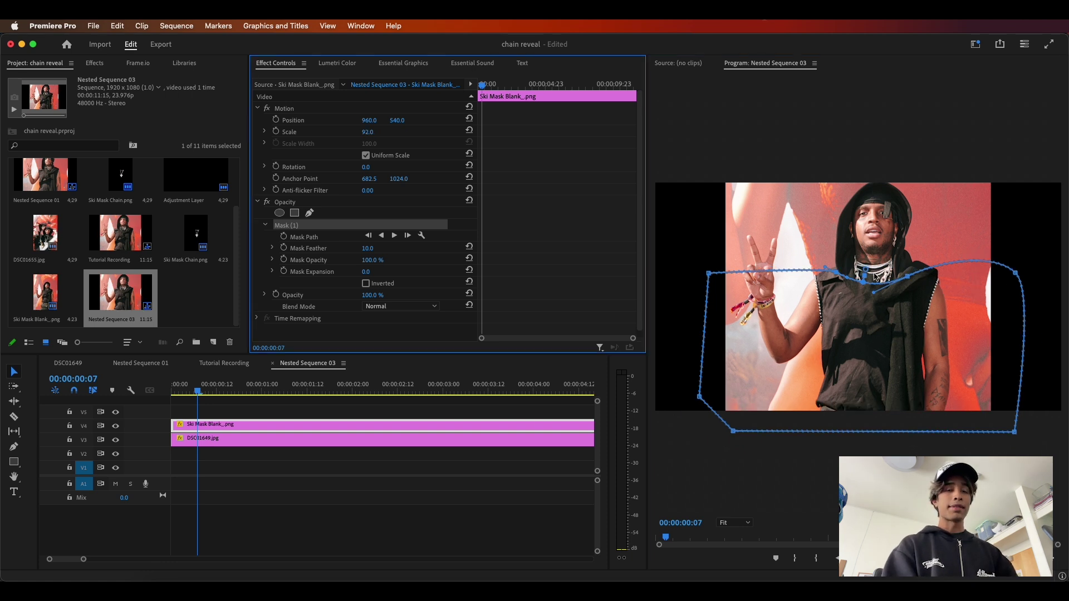
Raise the mask to the neckline and start Mask Path animation with a keyframe at 00:00:00:01
{"action": "left_click_drag", "start_coordinate": [862, 327], "coordinate": [861, 311]}
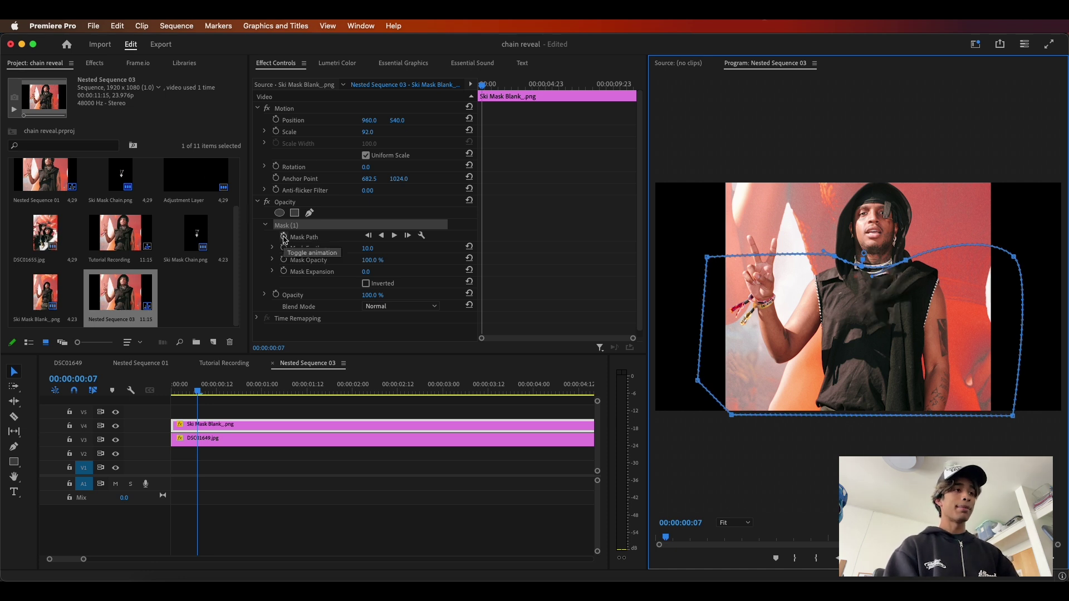
{"action": "left_click", "coordinate": [176, 389]}
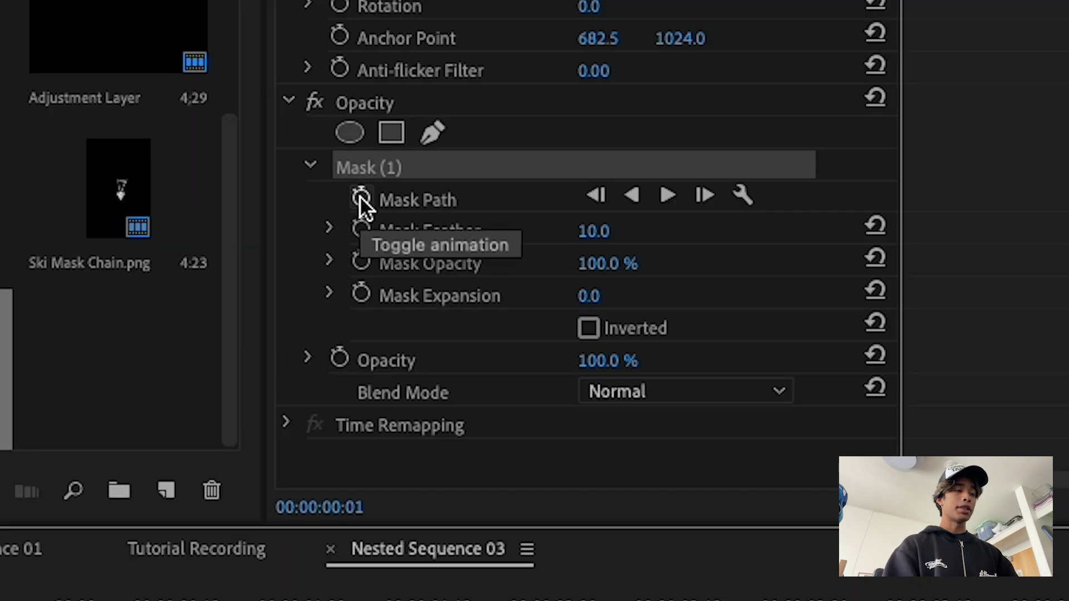
{"action": "left_click", "coordinate": [360, 199]}
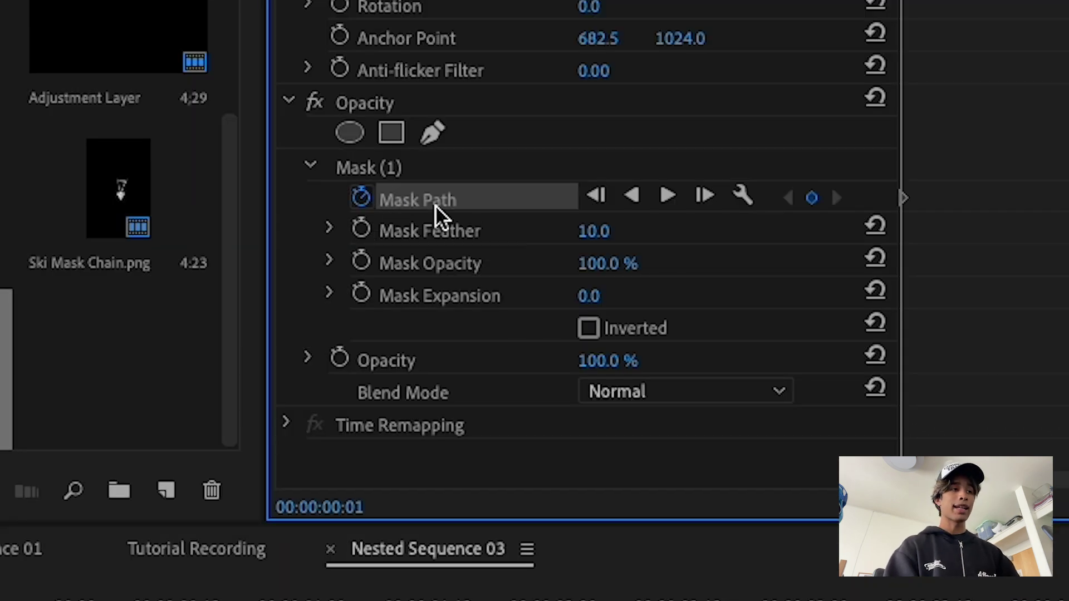
Keyframe the mask lowered to the bottom of the triangular pendant at 00:00:02:09, and play back the reveal from the start
{"action": "left_click_drag", "start_coordinate": [480, 85], "coordinate": [512, 88]}
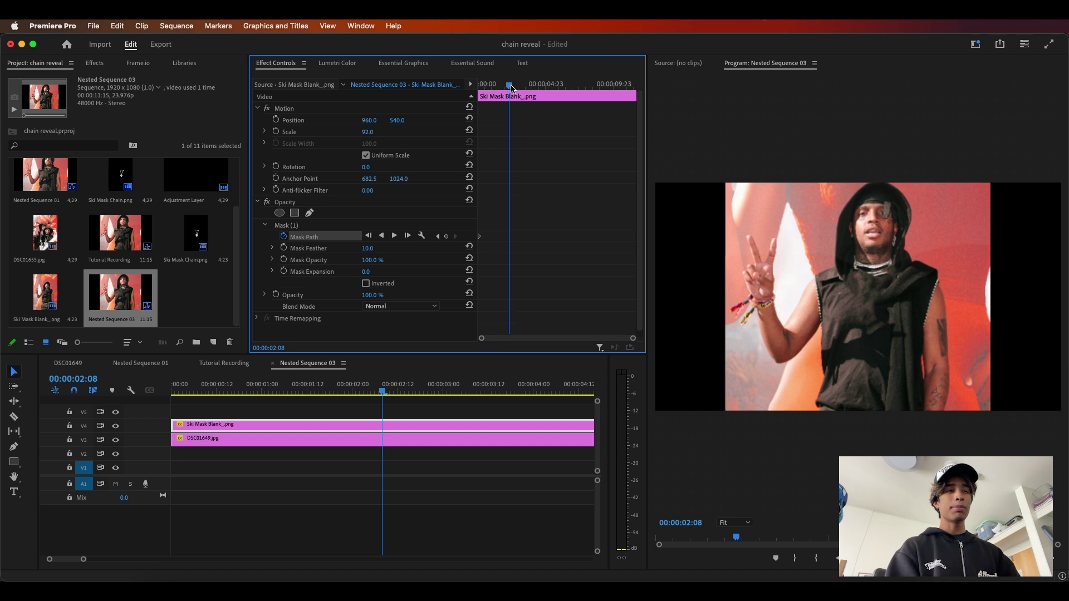
{"action": "left_click", "coordinate": [327, 226]}
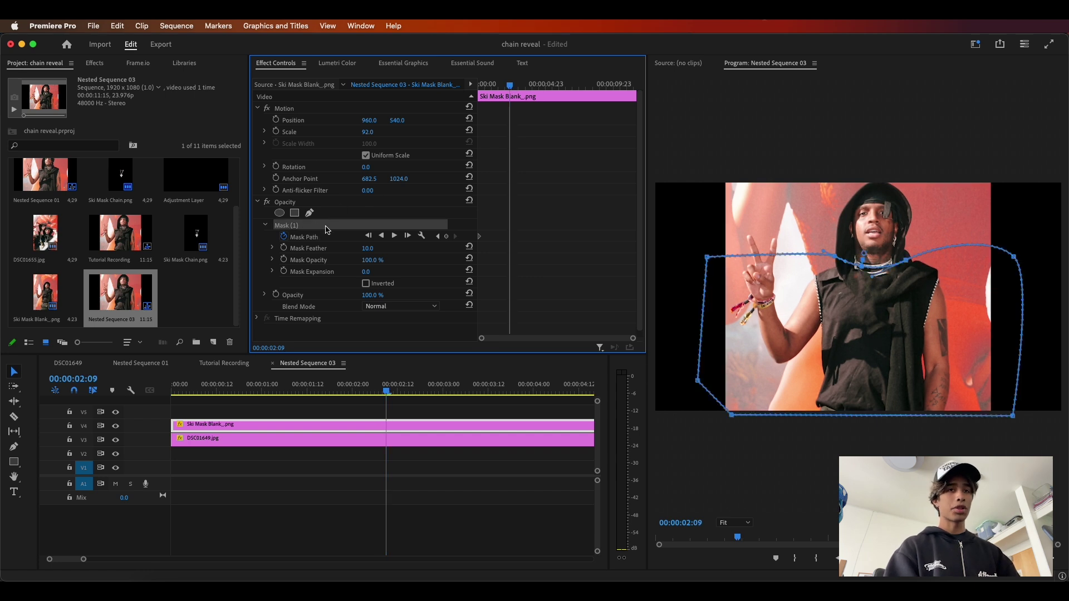
{"action": "left_click_drag", "start_coordinate": [907, 280], "coordinate": [902, 360]}
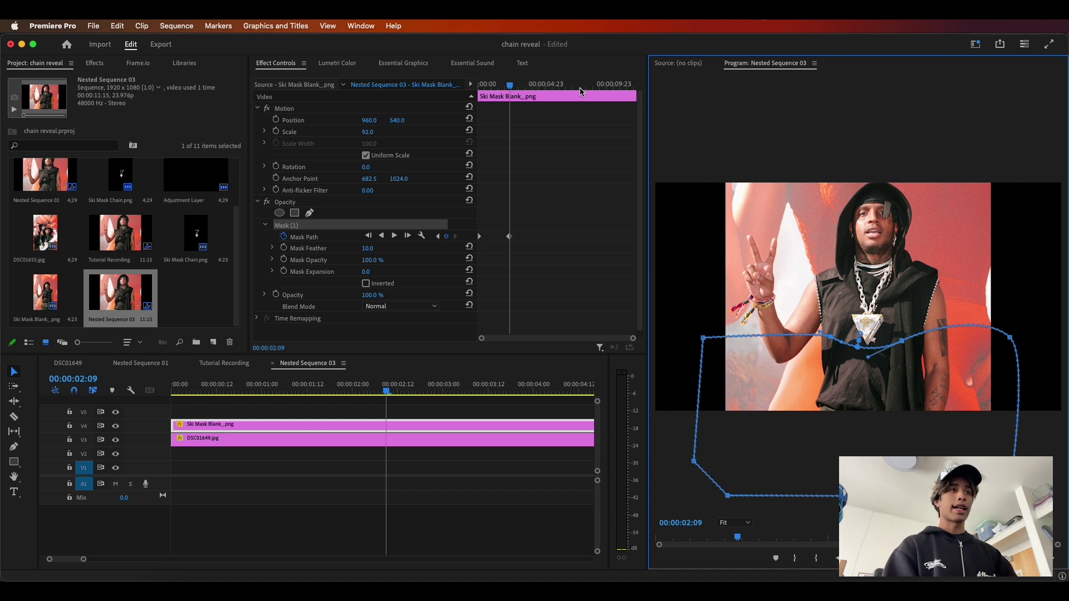
{"action": "left_click_drag", "start_coordinate": [505, 82], "coordinate": [478, 82]}
{"action": "key", "text": "space"}
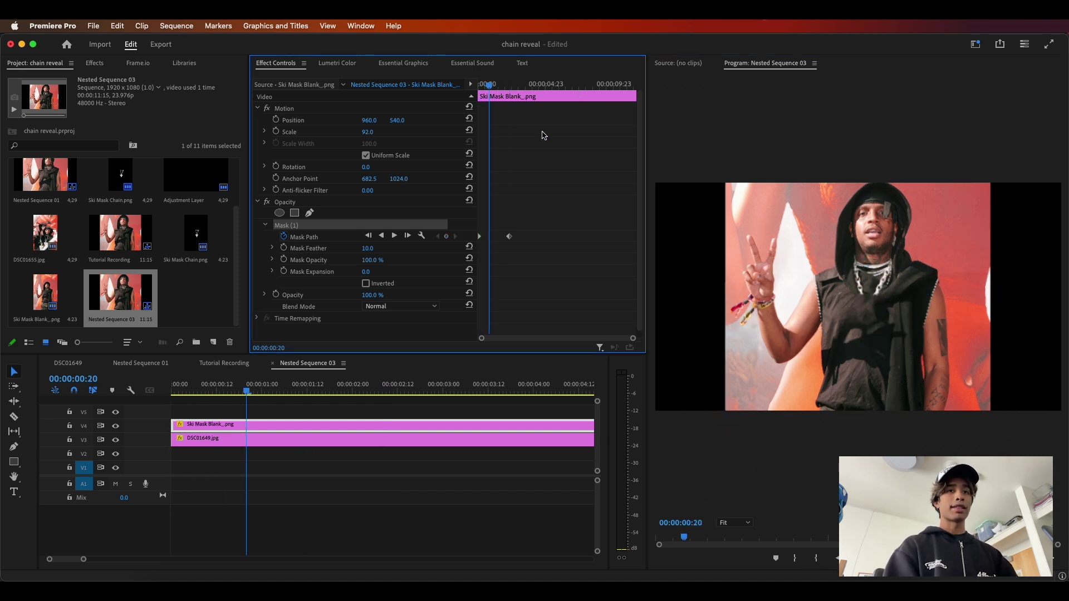
{"action": "key", "text": "space"}
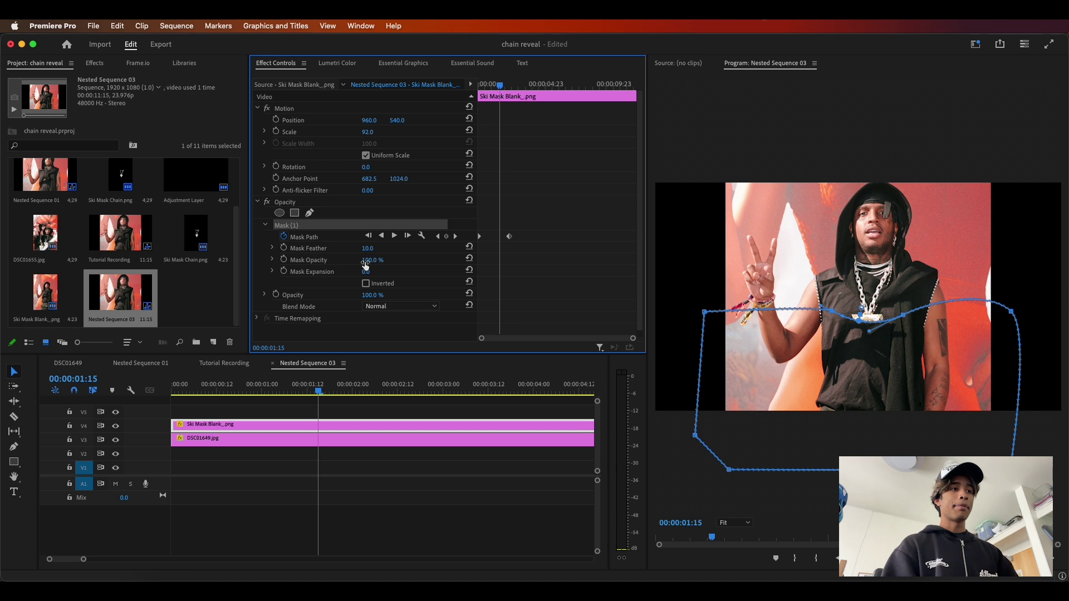
Set the opacity mask's feather to 46.0 and view the program preview at 50%
{"action": "left_click_drag", "start_coordinate": [370, 248], "coordinate": [436, 248]}
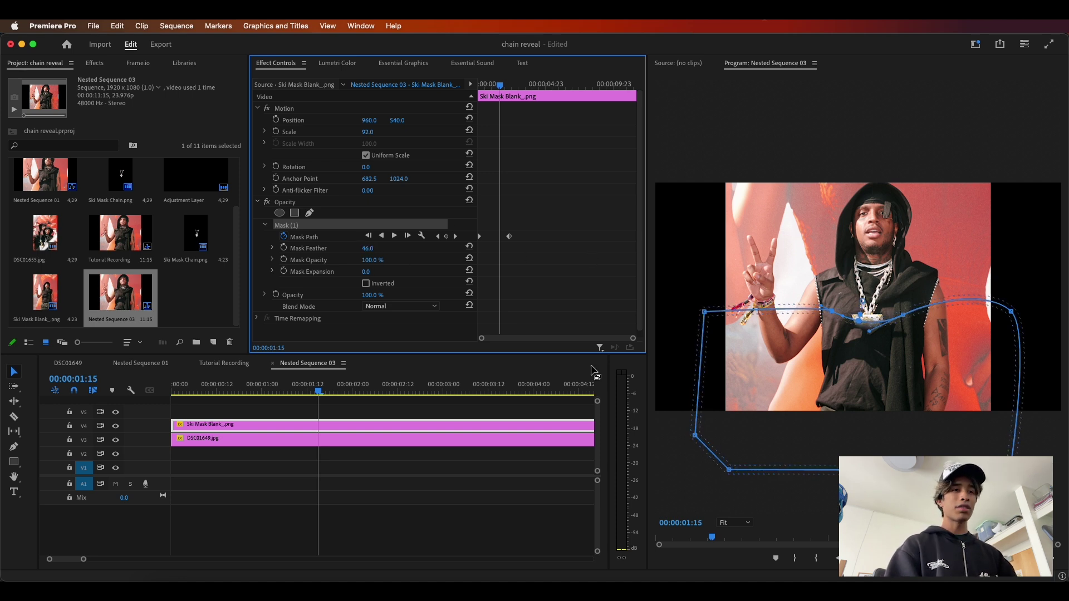
{"action": "left_click", "coordinate": [737, 527]}
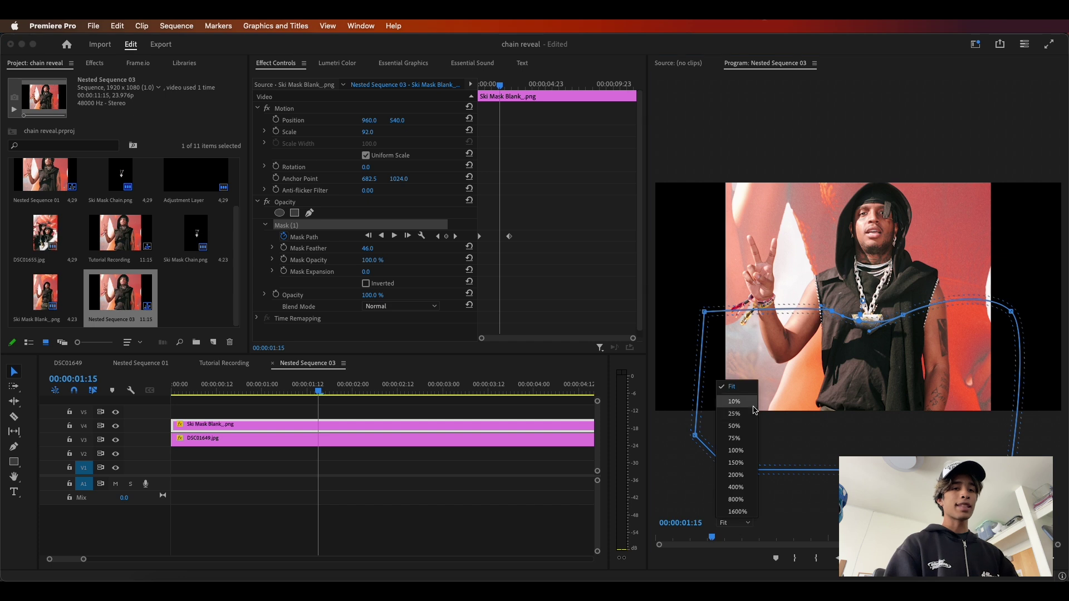
{"action": "left_click", "coordinate": [746, 425]}
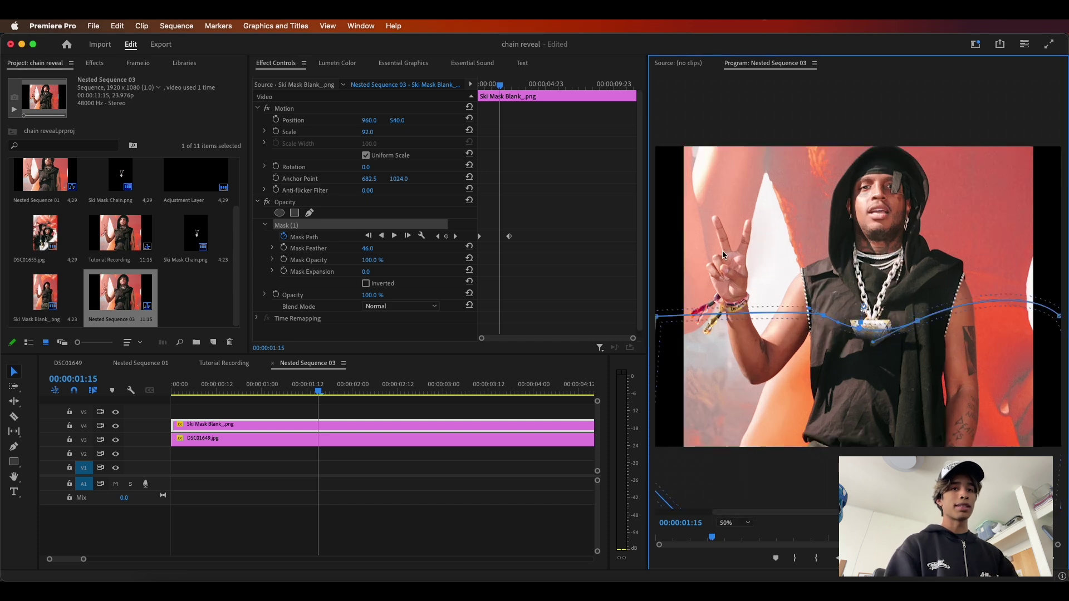
Adjust the Lumetri Color exposure on DSC01649.jpg and set the exposure on Ski Mask Blank_.png to 0.5
{"action": "left_click", "coordinate": [443, 404]}
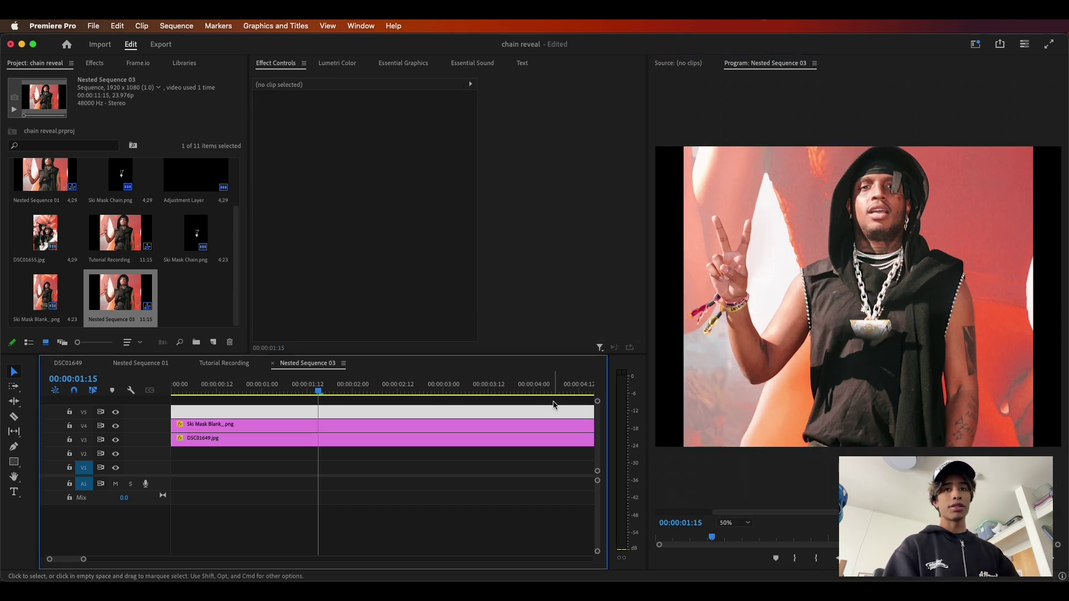
{"action": "left_click", "coordinate": [440, 435]}
{"action": "left_click", "coordinate": [337, 63]}
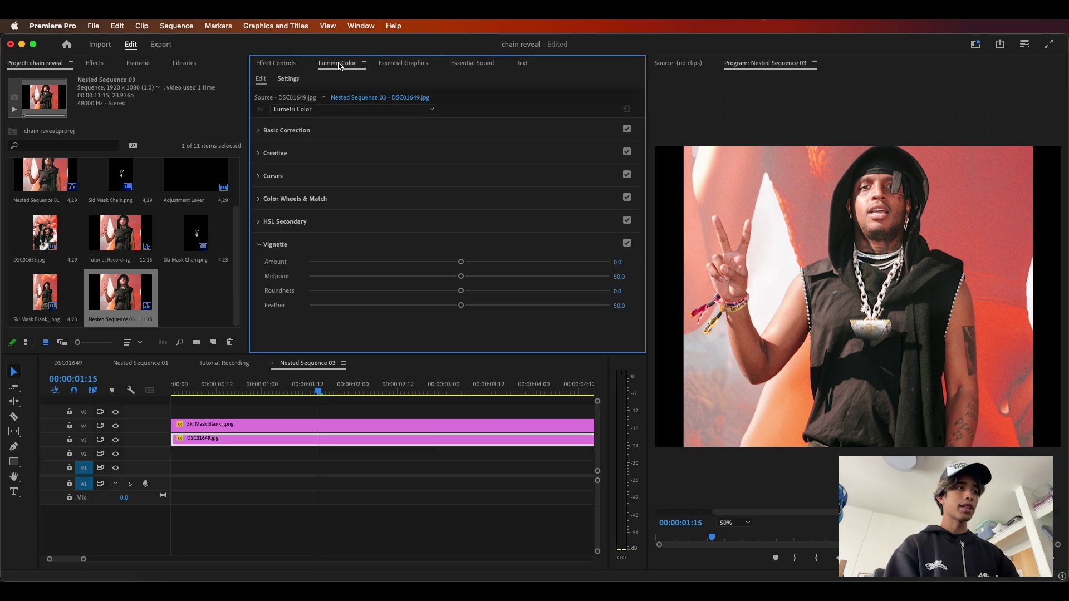
{"action": "left_click", "coordinate": [284, 133]}
{"action": "left_click_drag", "start_coordinate": [460, 292], "coordinate": [453, 295]}
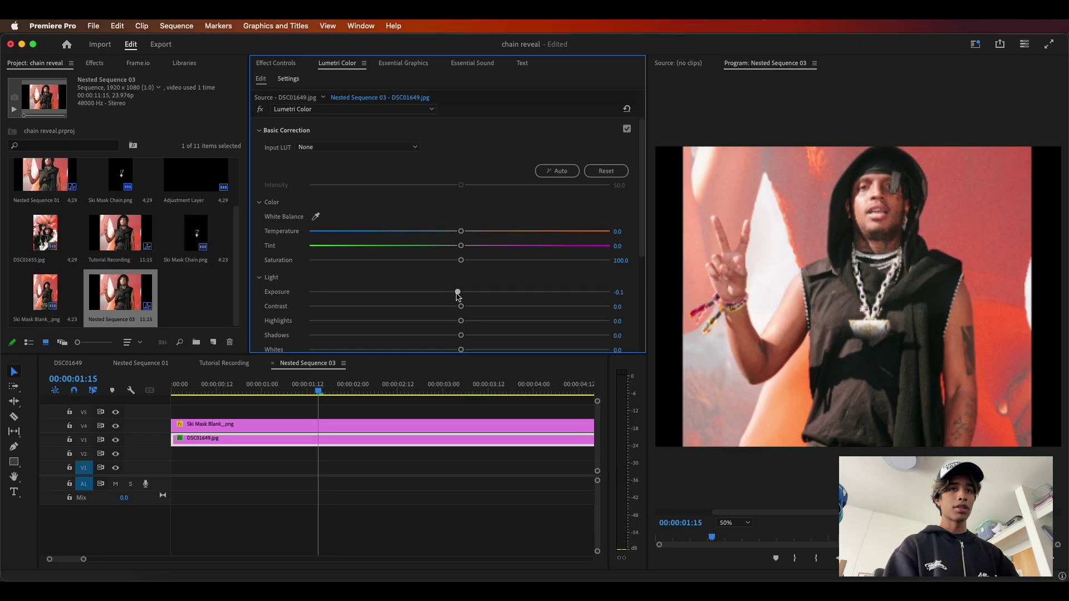
{"action": "left_click_drag", "start_coordinate": [458, 297], "coordinate": [480, 287]}
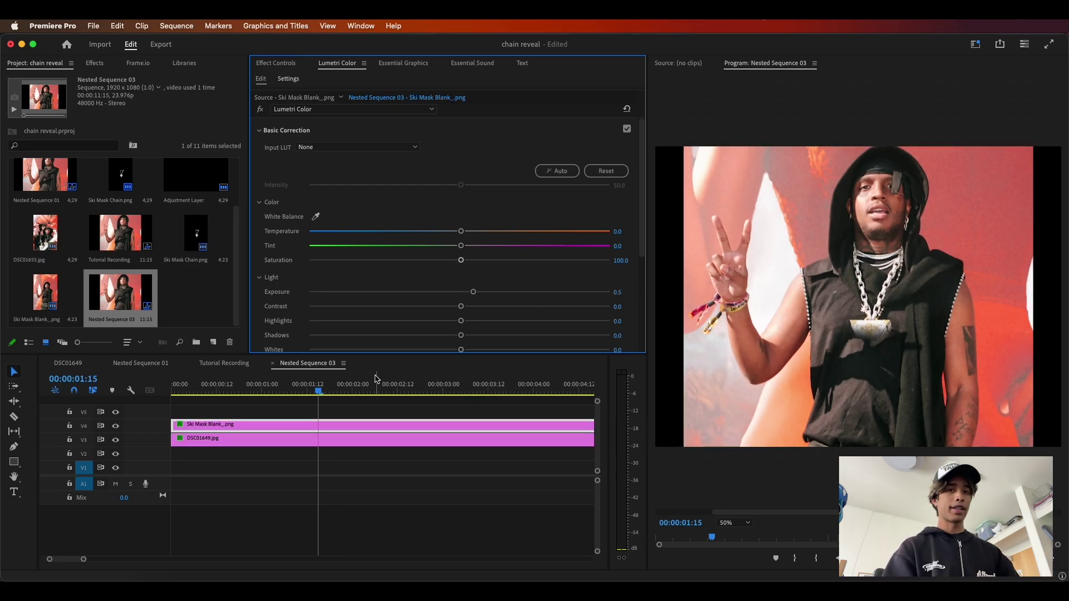
Speed up the reveal by moving the last Mask Path keyframe to about half a second, and play back the animation
{"action": "left_click_drag", "start_coordinate": [281, 390], "coordinate": [171, 390]}
{"action": "left_click", "coordinate": [287, 63]}
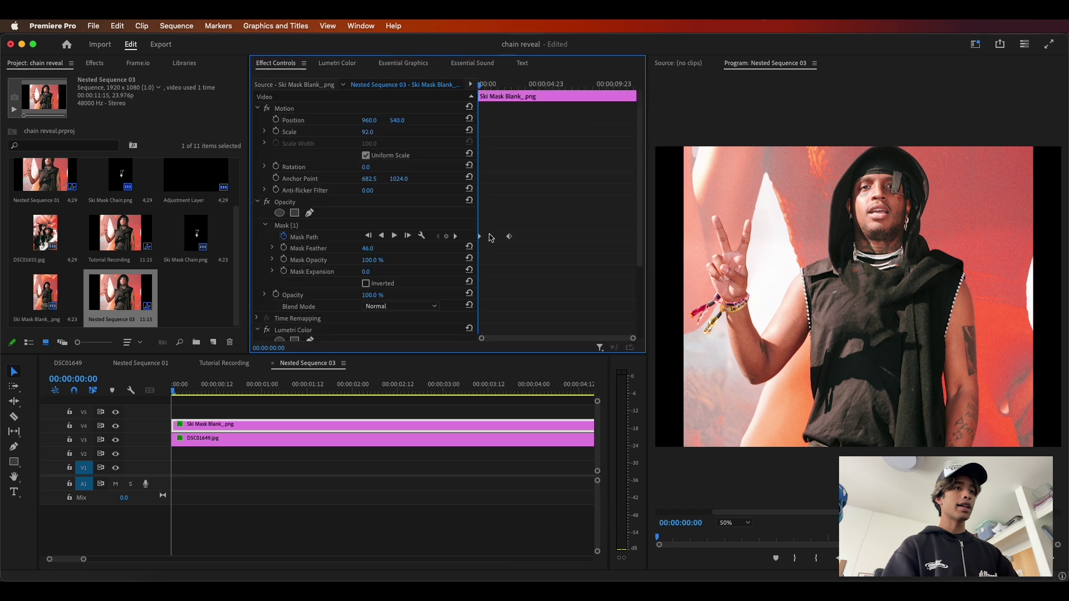
{"action": "left_click_drag", "start_coordinate": [509, 236], "coordinate": [495, 245]}
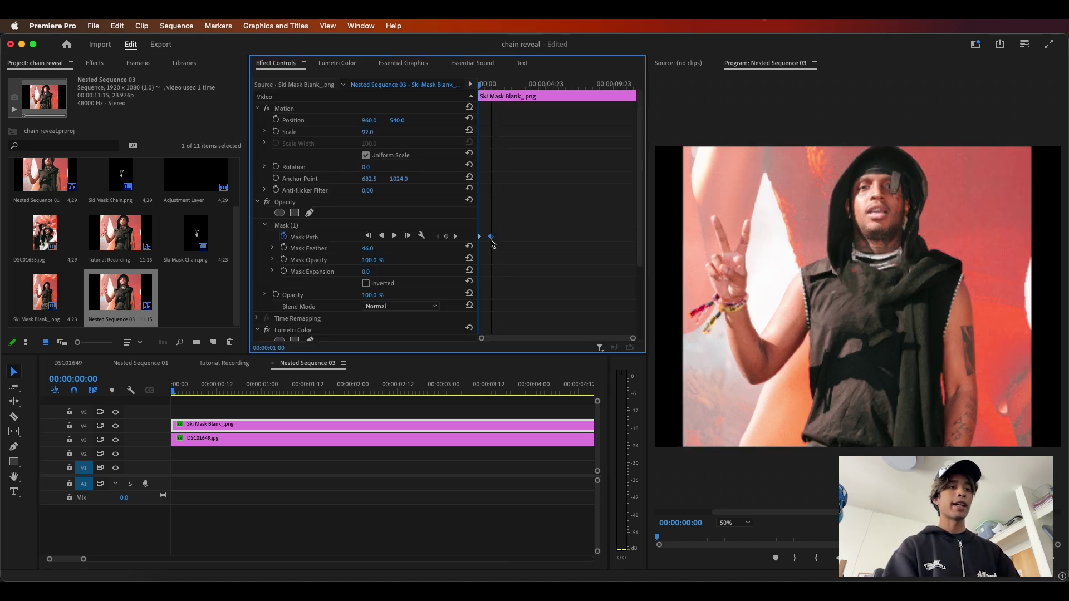
{"action": "key", "text": "space"}
{"action": "key", "text": "="}
{"action": "key", "text": "="}
{"action": "left_click_drag", "start_coordinate": [529, 238], "coordinate": [506, 245]}
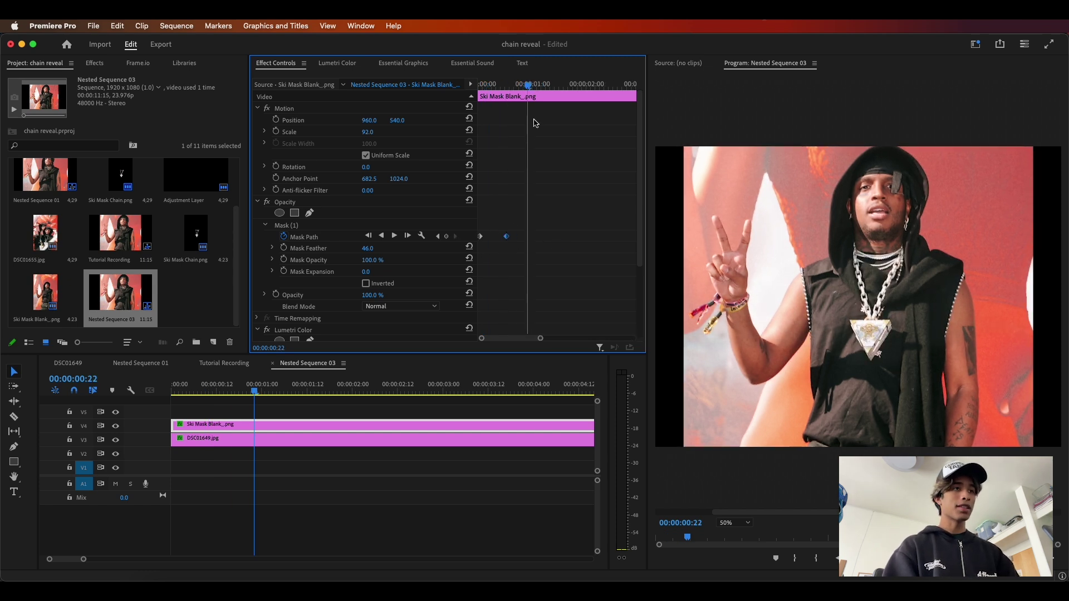
{"action": "left_click_drag", "start_coordinate": [526, 84], "coordinate": [465, 130]}
{"action": "key", "text": "space"}
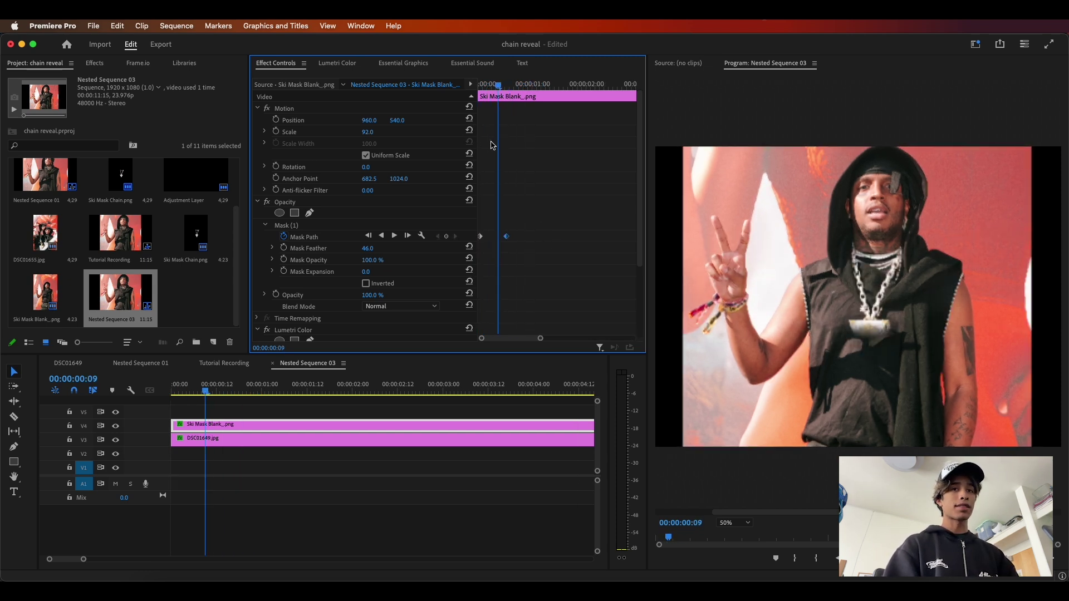
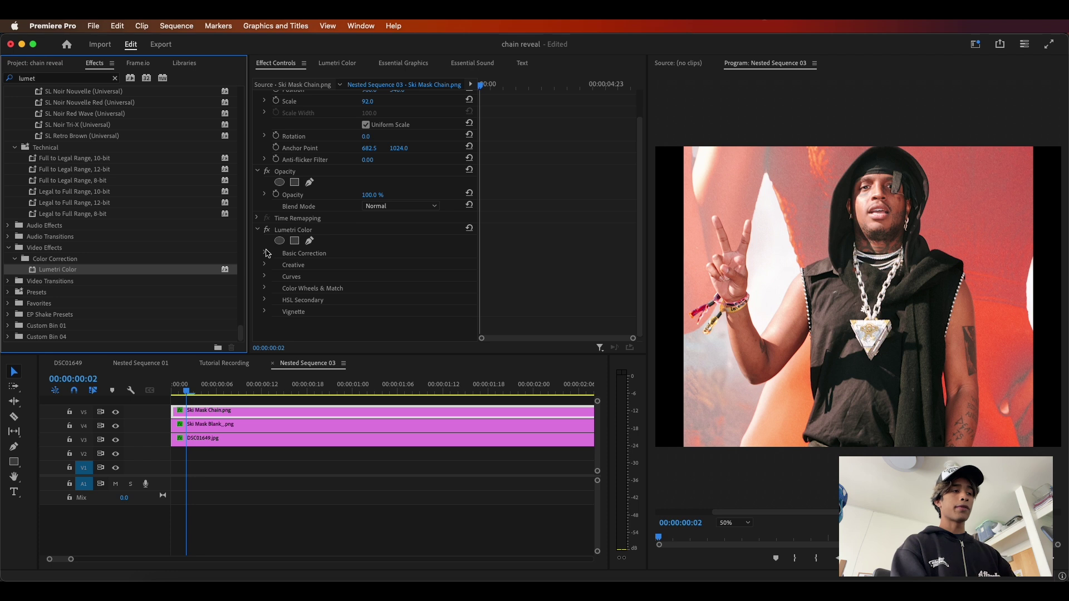
Set the Lumetri exposure on Ski Mask Chain.png to 1.9 and draw a narrow diagonal pen mask for it beneath the pendant
{"action": "scroll", "coordinate": [333, 282], "scroll_direction": "down", "scroll_amount": 5}
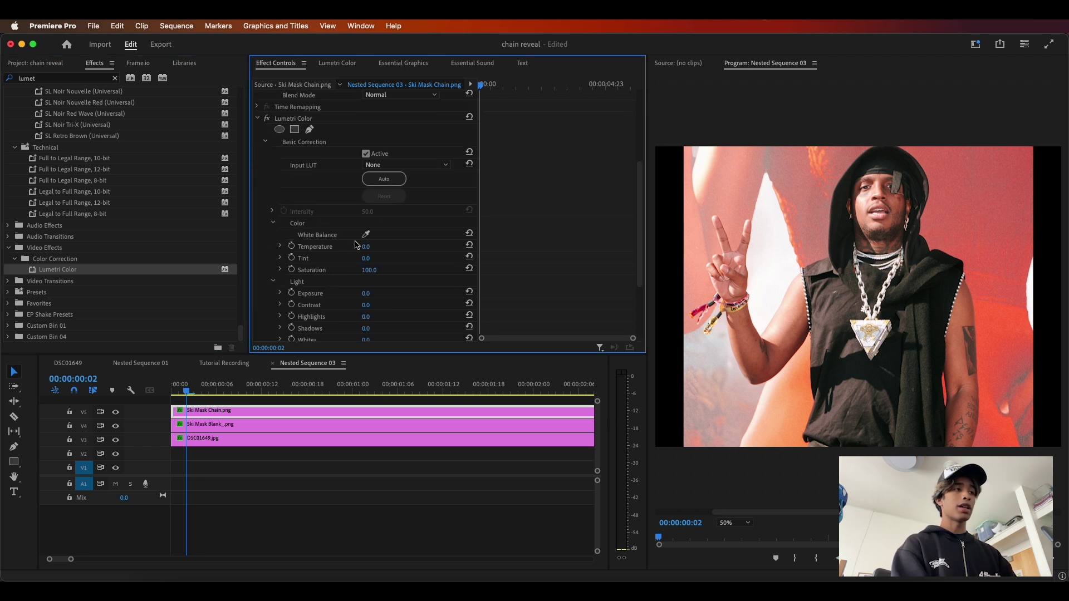
{"action": "left_click_drag", "start_coordinate": [366, 294], "coordinate": [383, 294]}
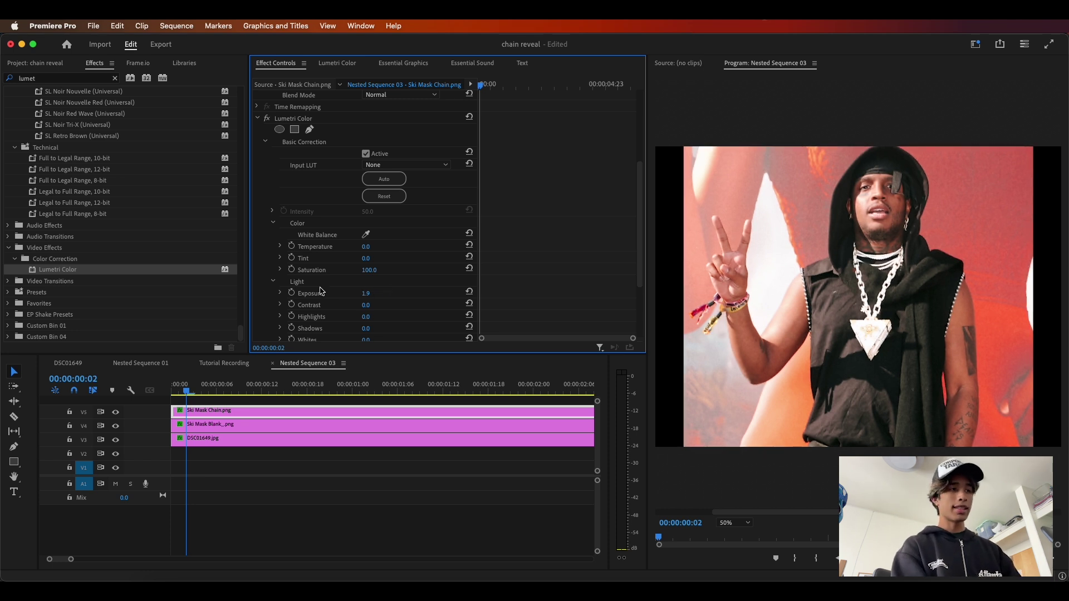
{"action": "left_click", "coordinate": [310, 129]}
{"action": "left_click", "coordinate": [783, 322]}
{"action": "left_click", "coordinate": [897, 401]}
{"action": "left_click", "coordinate": [879, 425]}
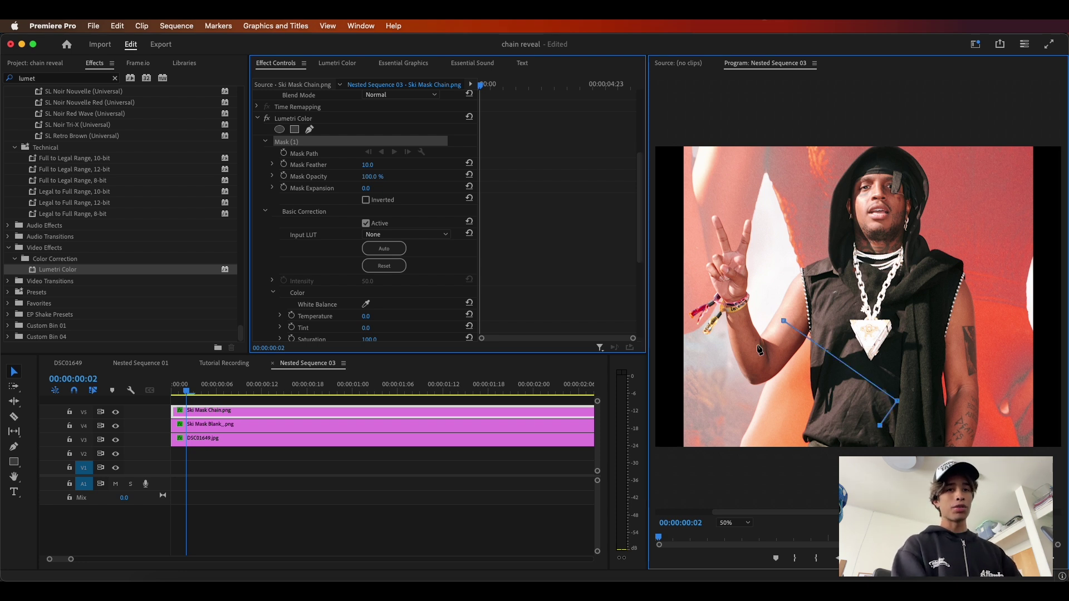
{"action": "left_click", "coordinate": [775, 334]}
{"action": "left_click", "coordinate": [783, 321]}
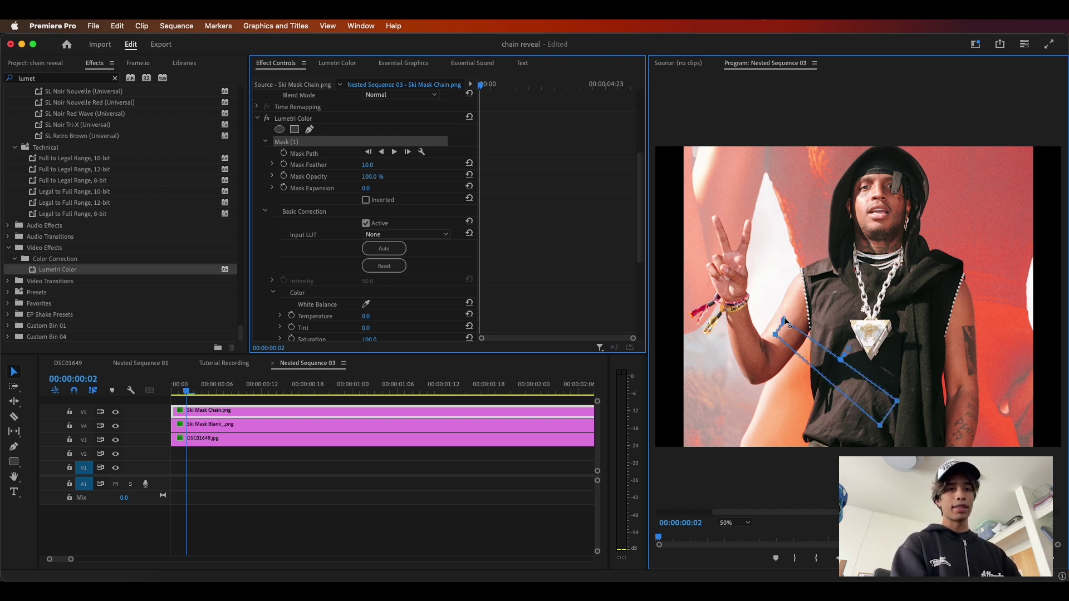
{"action": "left_click_drag", "start_coordinate": [881, 428], "coordinate": [890, 414]}
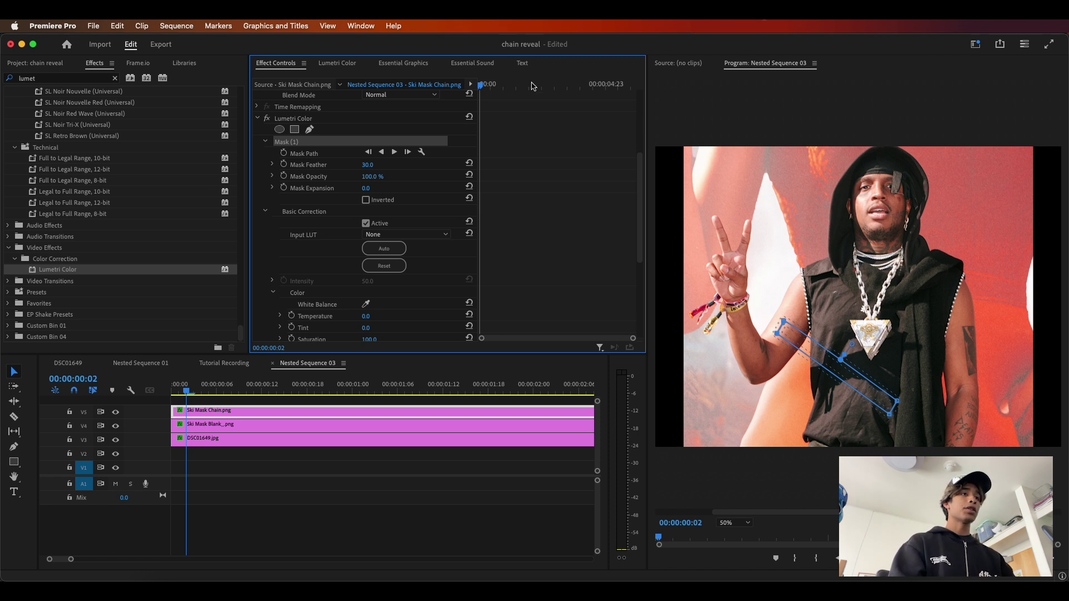
Animate the Lumetri mask with Mask Path keyframes, from below the pendant at 00:00:00:02 to above the necklaces at 00:00:00:08
{"action": "left_click_drag", "start_coordinate": [864, 389], "coordinate": [881, 382]}
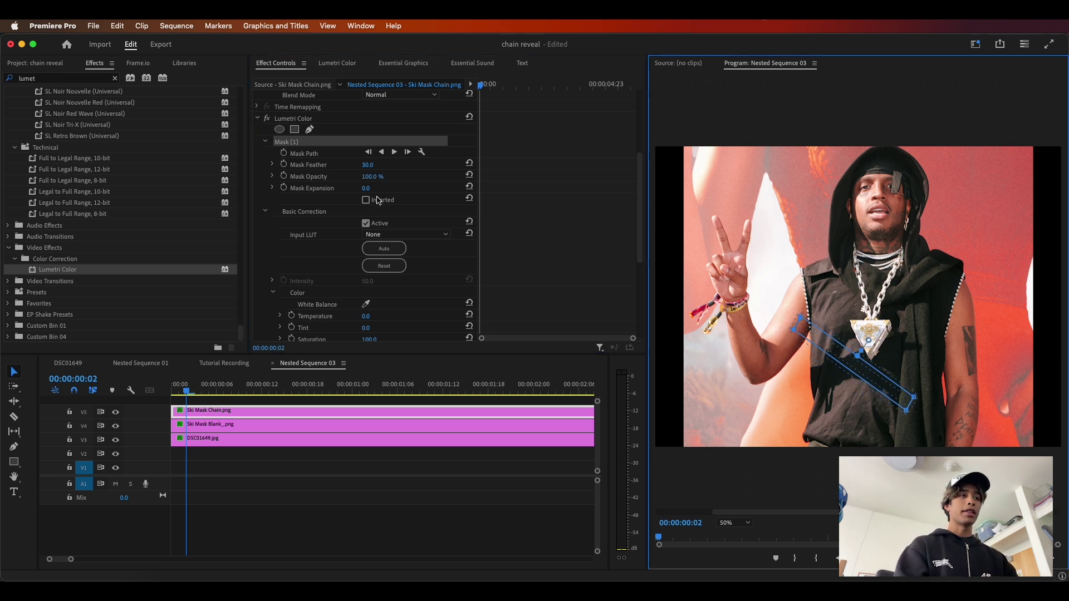
{"action": "left_click", "coordinate": [284, 153]}
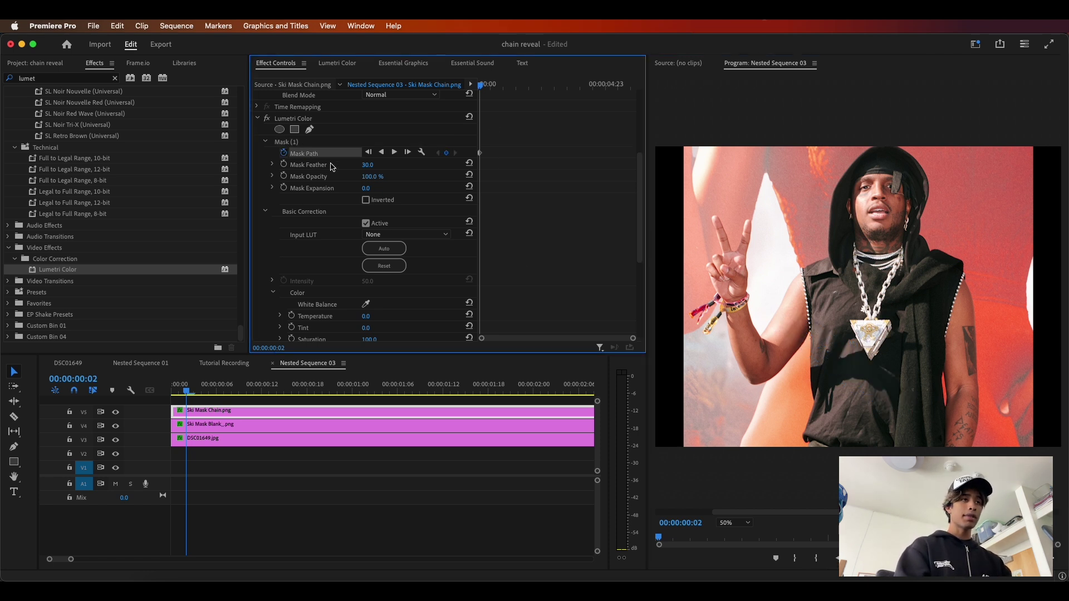
{"action": "left_click_drag", "start_coordinate": [483, 90], "coordinate": [486, 90]}
{"action": "left_click", "coordinate": [314, 143]}
{"action": "left_click_drag", "start_coordinate": [891, 387], "coordinate": [926, 309]}
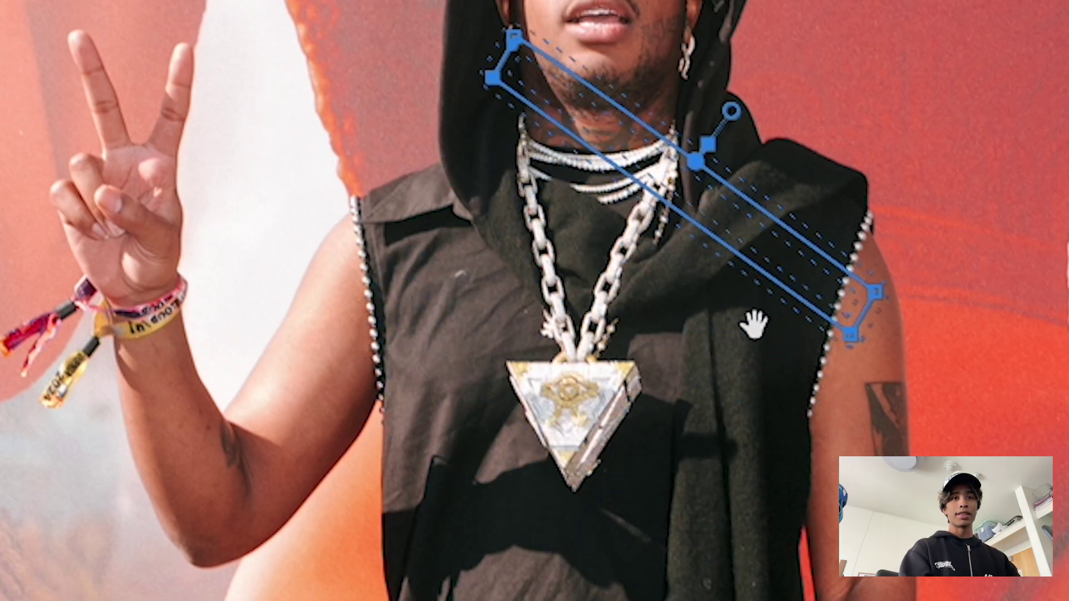
{"action": "left_click_drag", "start_coordinate": [753, 324], "coordinate": [876, 160]}
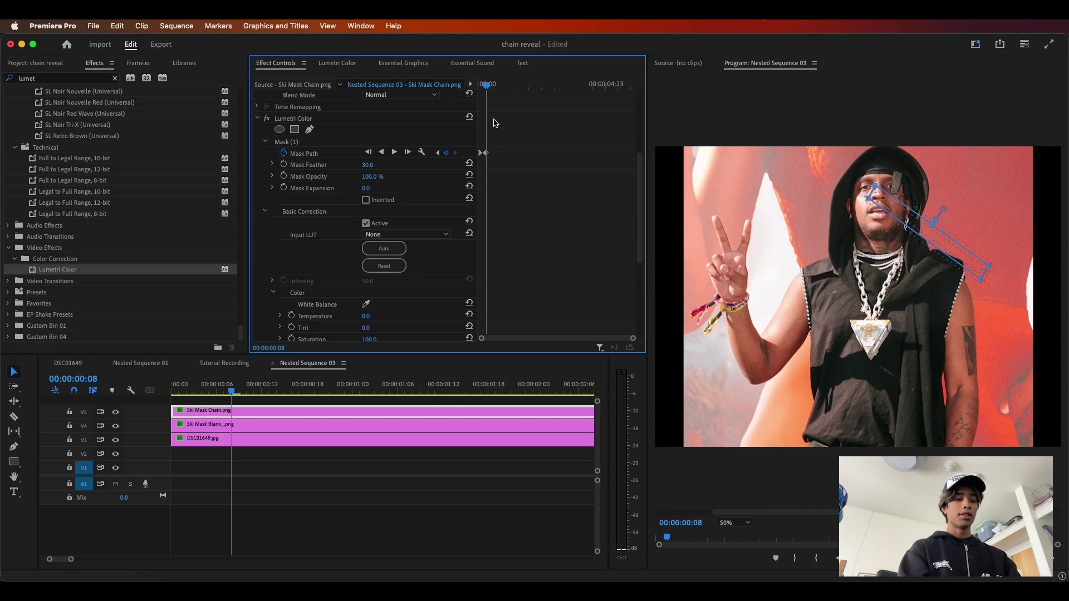
Inspect the Mask Path keyframe spacing up close and play back the shine sweeping over the chain
{"action": "key", "text": "="}
{"action": "key", "text": "="}
{"action": "left_click_drag", "start_coordinate": [513, 84], "coordinate": [503, 132]}
{"action": "key", "text": "space"}
{"action": "key", "text": "space"}
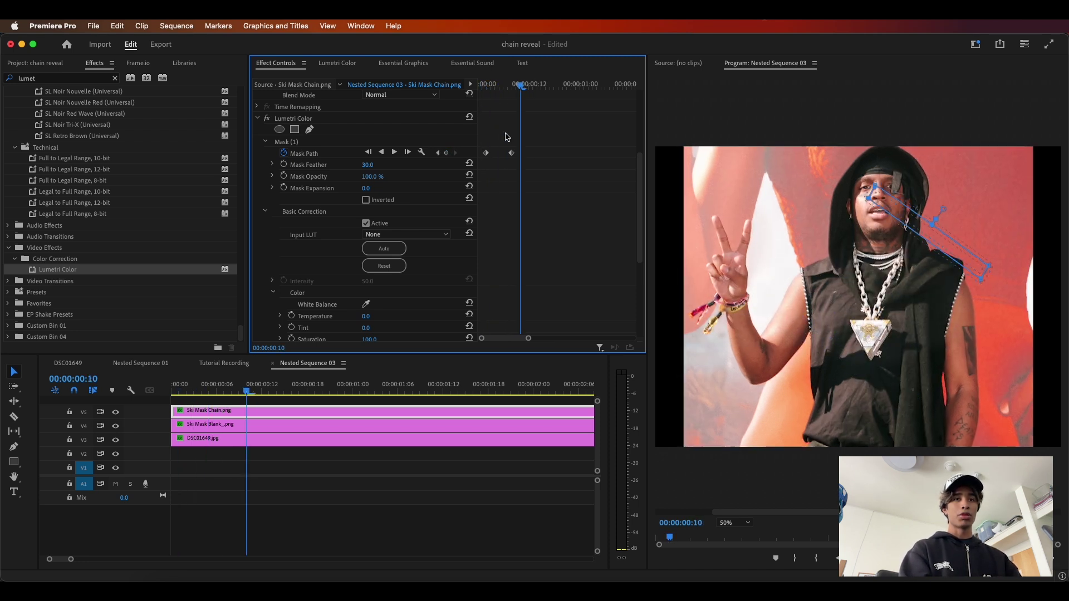
{"action": "left_click_drag", "start_coordinate": [527, 80], "coordinate": [505, 227]}
Delay Ski Mask Chain.png to start at about 00:00:00:09 and set its Lumetri exposure to 3.9, checking the shine
{"action": "left_click_drag", "start_coordinate": [232, 411], "coordinate": [323, 412]}
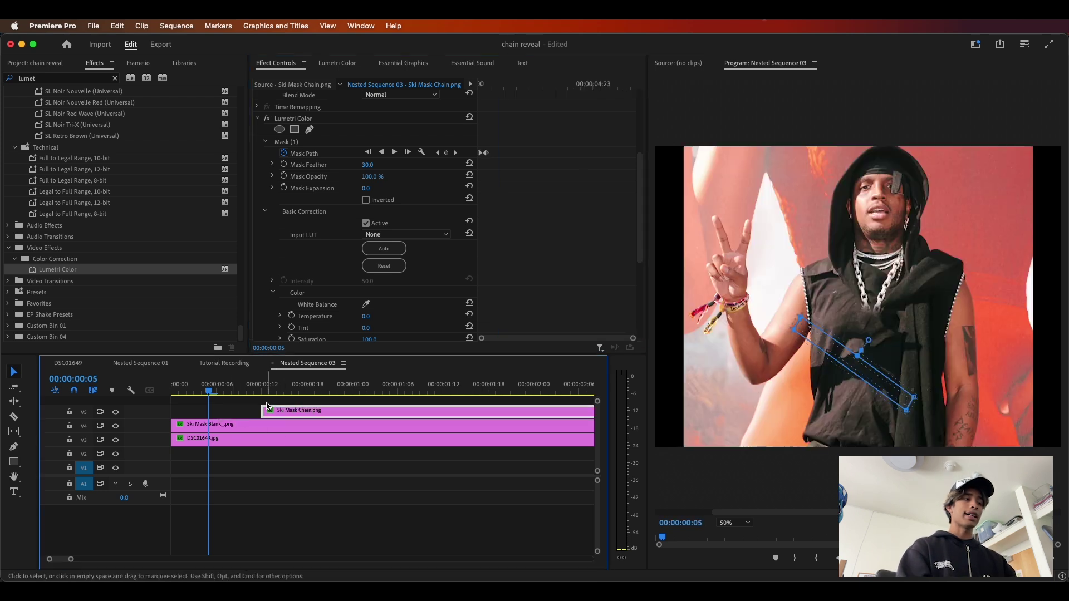
{"action": "left_click_drag", "start_coordinate": [211, 394], "coordinate": [277, 412]}
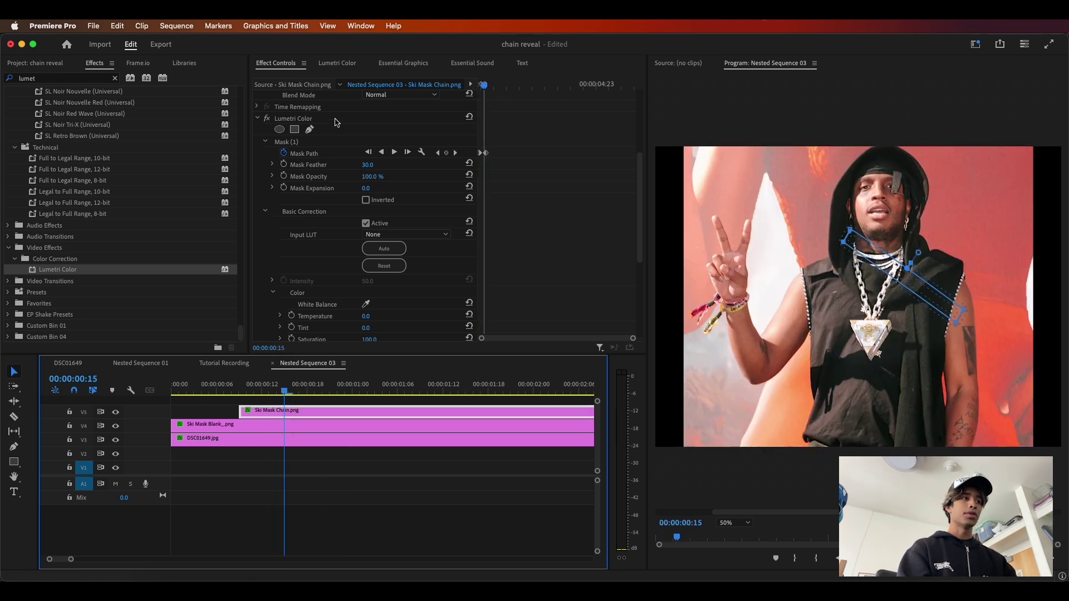
{"action": "scroll", "coordinate": [349, 180], "scroll_direction": "down", "scroll_amount": 5}
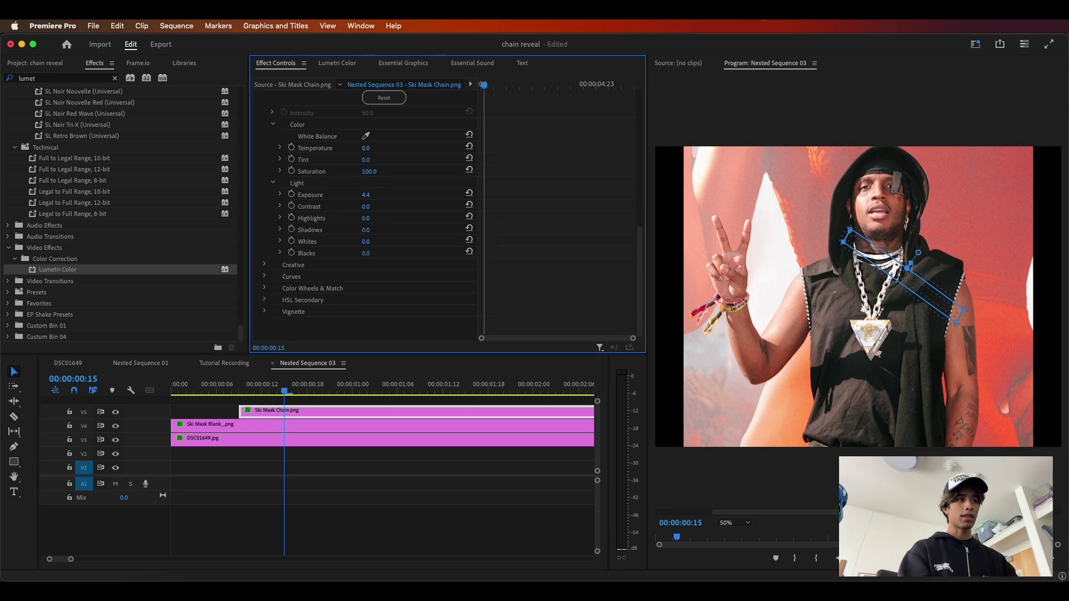
{"action": "left_click_drag", "start_coordinate": [263, 389], "coordinate": [297, 396]}
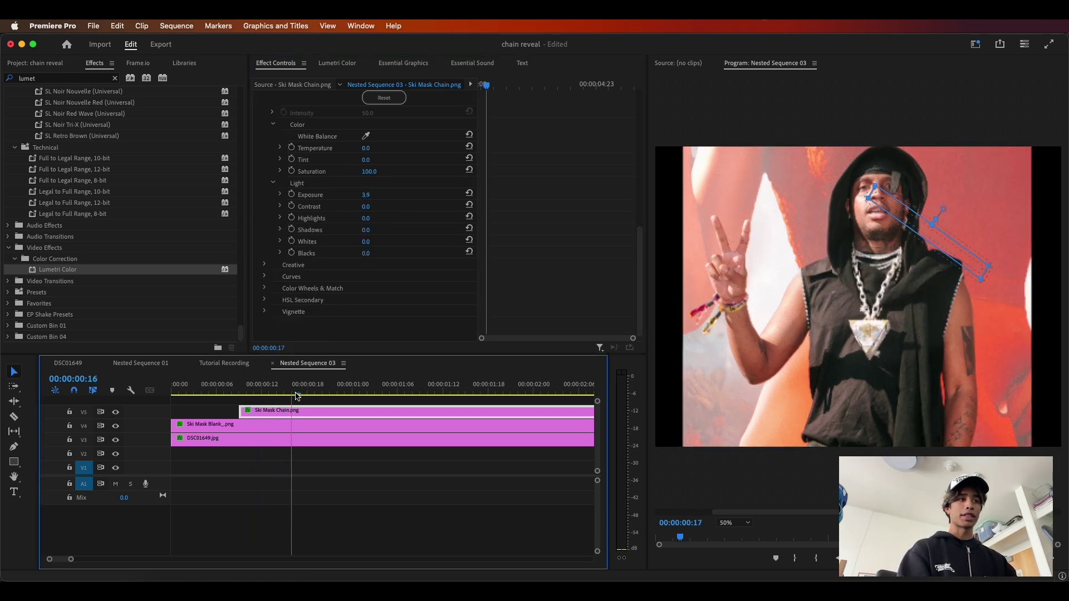
{"action": "scroll", "coordinate": [551, 189], "scroll_direction": "up", "scroll_amount": 6}
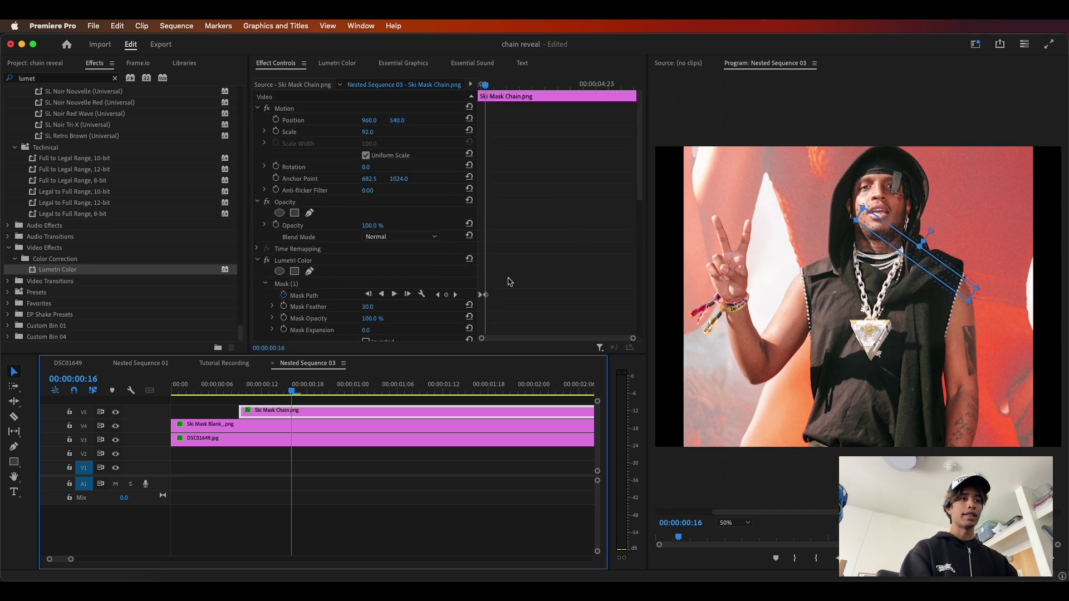
Duplicate the Ski Mask Chain.png clip onto a new video track directly above the original
{"action": "key", "text": "Home"}
{"action": "left_click", "coordinate": [228, 406]}
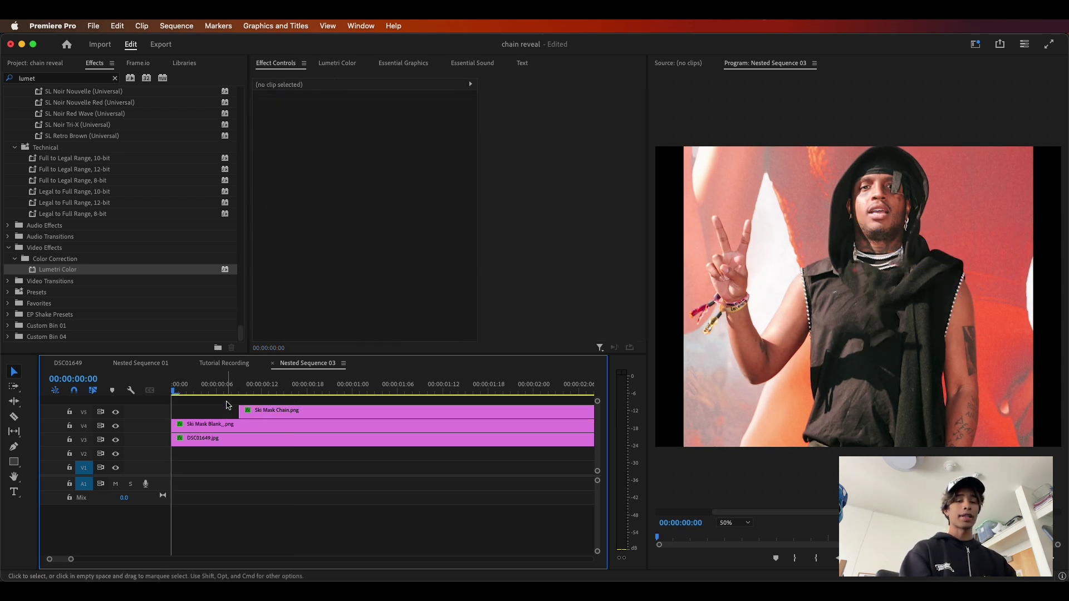
{"action": "key", "text": "minus"}
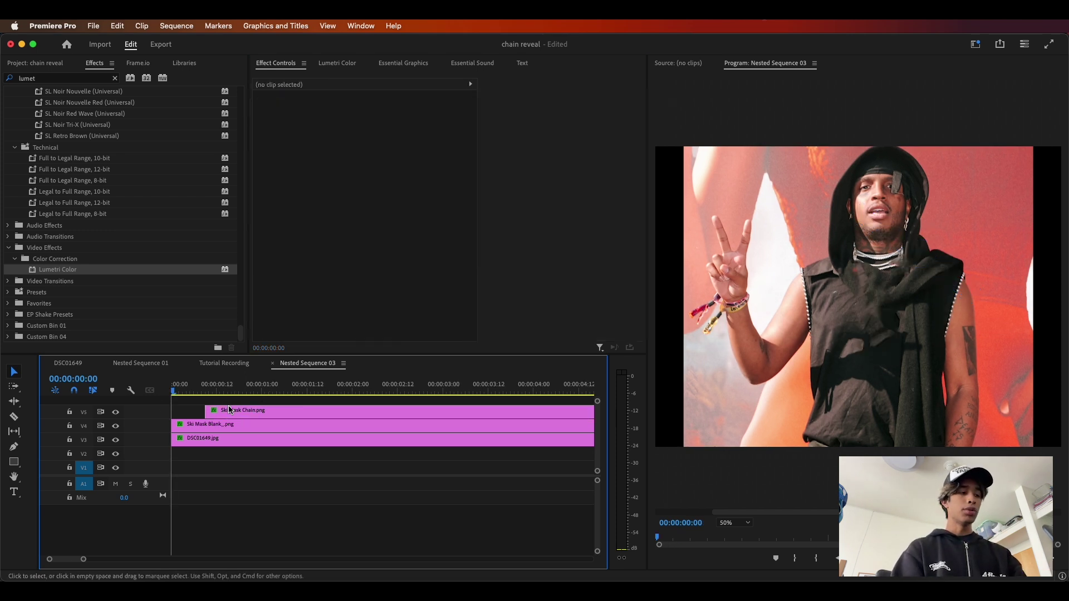
{"action": "left_click_drag", "start_coordinate": [270, 412], "coordinate": [278, 402]}
{"action": "left_click", "coordinate": [271, 410]}
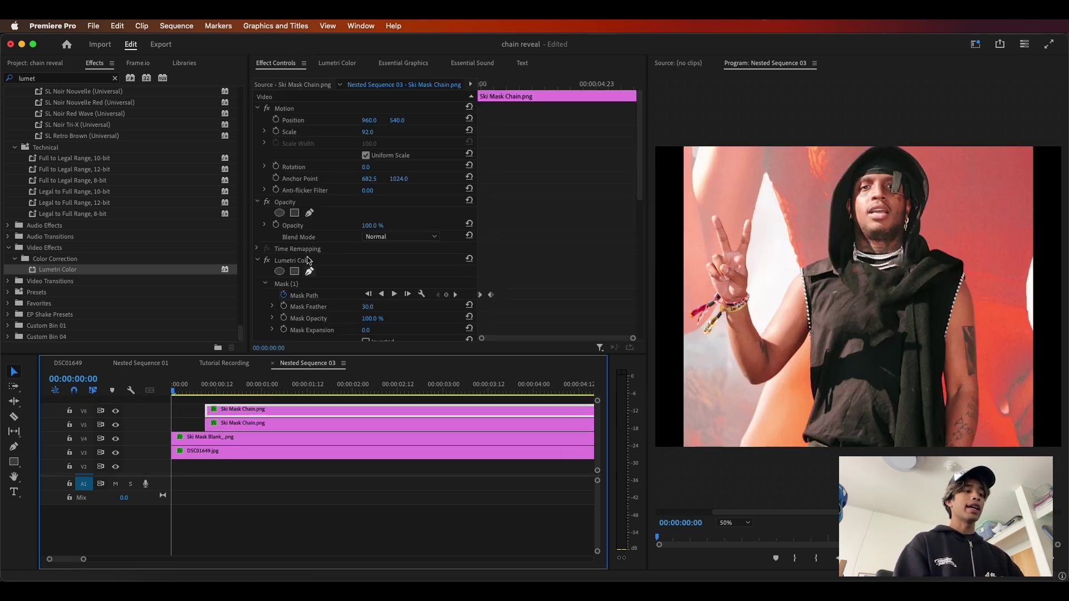
Delete the Lumetri Color effect from the duplicated Ski Mask Chain.png on V6
{"action": "scroll", "coordinate": [343, 283], "scroll_direction": "down", "scroll_amount": 5}
{"action": "scroll", "coordinate": [343, 282], "scroll_direction": "down", "scroll_amount": 2}
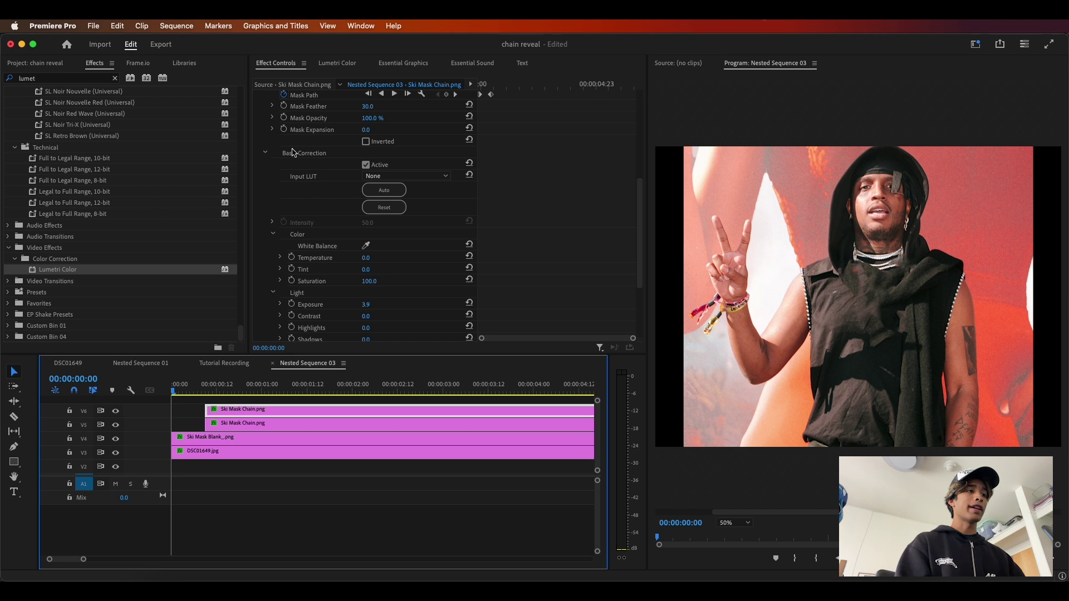
{"action": "scroll", "coordinate": [316, 199], "scroll_direction": "down", "scroll_amount": 2}
{"action": "scroll", "coordinate": [338, 240], "scroll_direction": "up", "scroll_amount": 6}
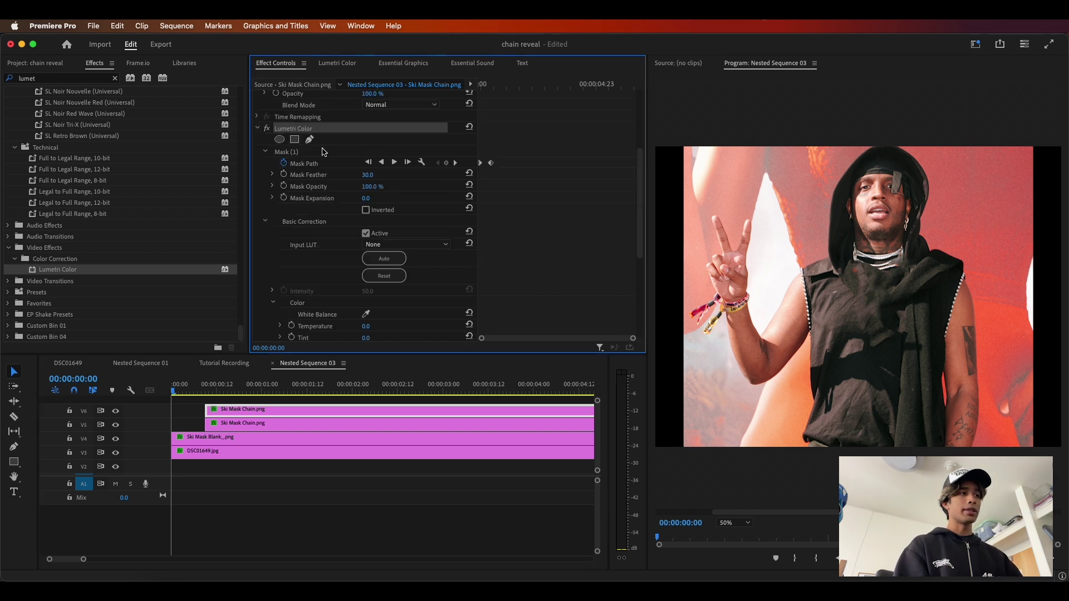
{"action": "key", "text": "Delete"}
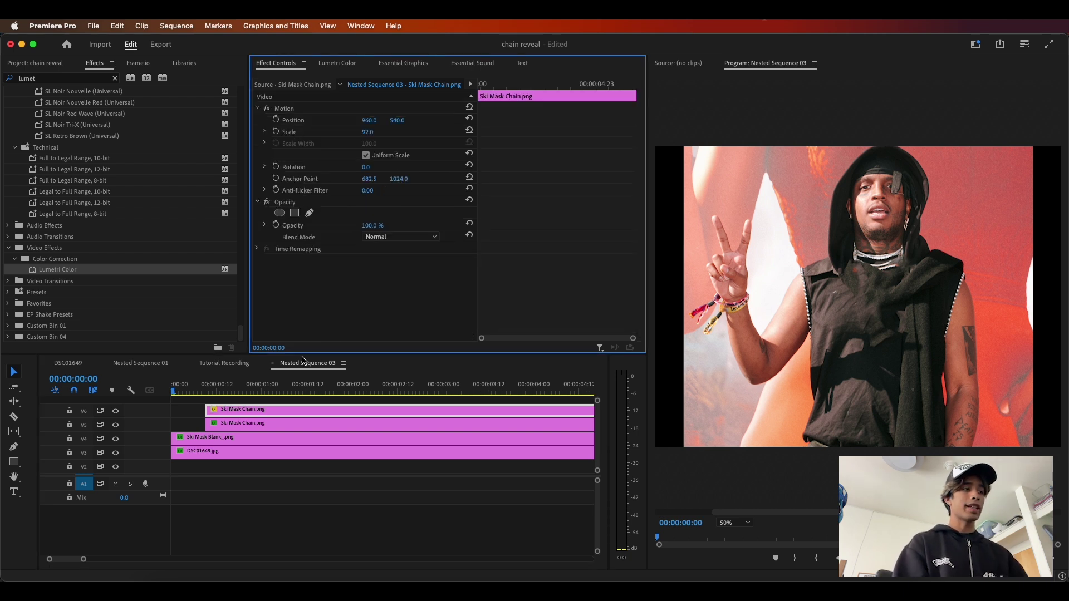
Give the duplicated Ski Mask Chain.png clip on V6 the Tan label colour
{"action": "left_click", "coordinate": [212, 385]}
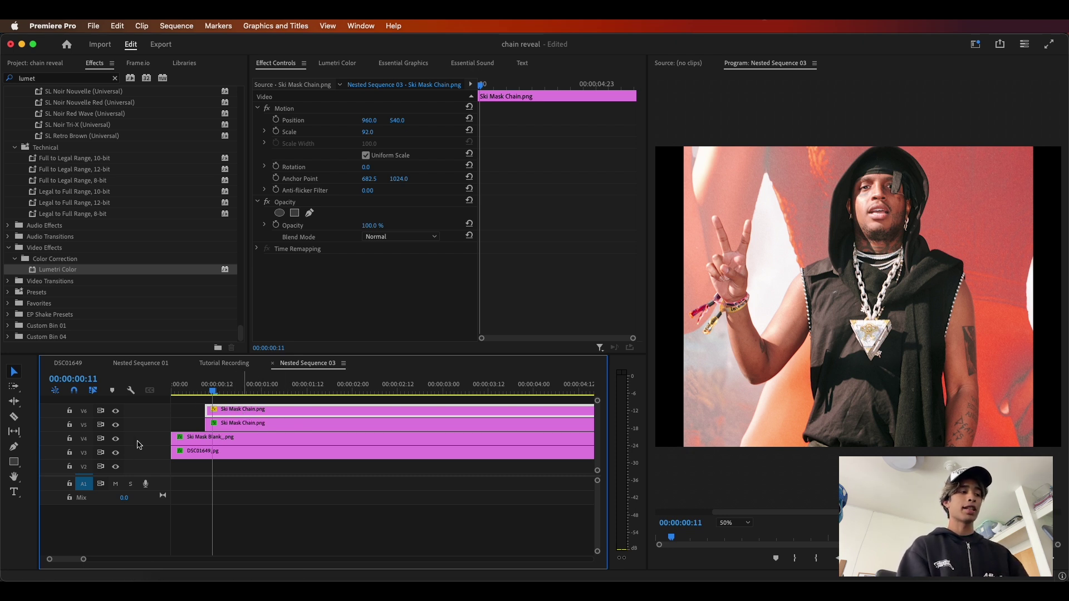
{"action": "right_click", "coordinate": [231, 415]}
{"action": "scroll", "coordinate": [312, 501], "scroll_direction": "down", "scroll_amount": 5}
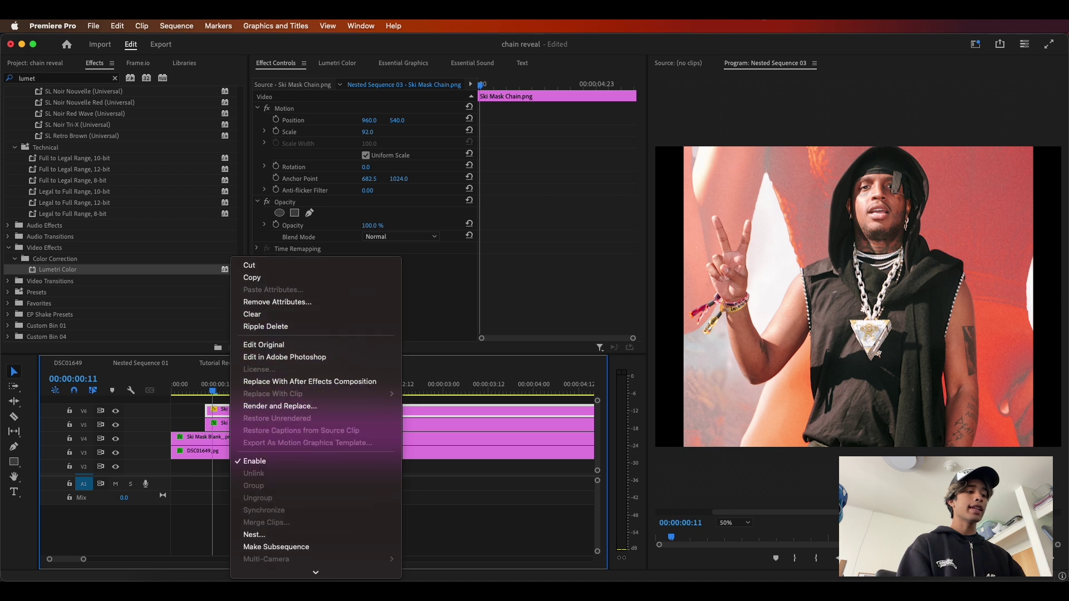
{"action": "mouse_move", "coordinate": [312, 492]}
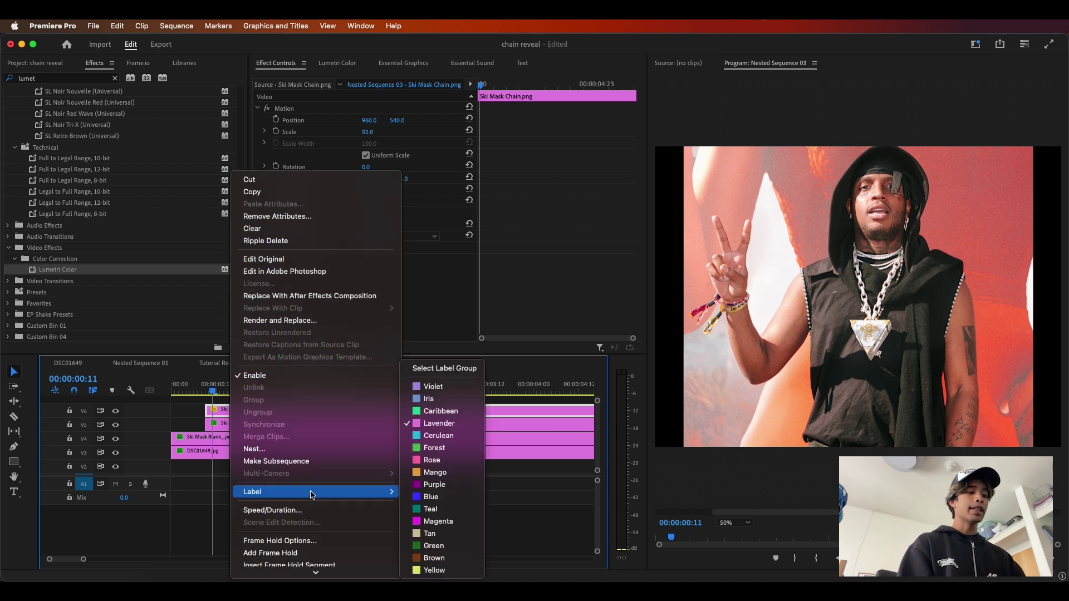
{"action": "left_click", "coordinate": [430, 534]}
{"action": "left_click", "coordinate": [271, 506]}
{"action": "left_click", "coordinate": [234, 412]}
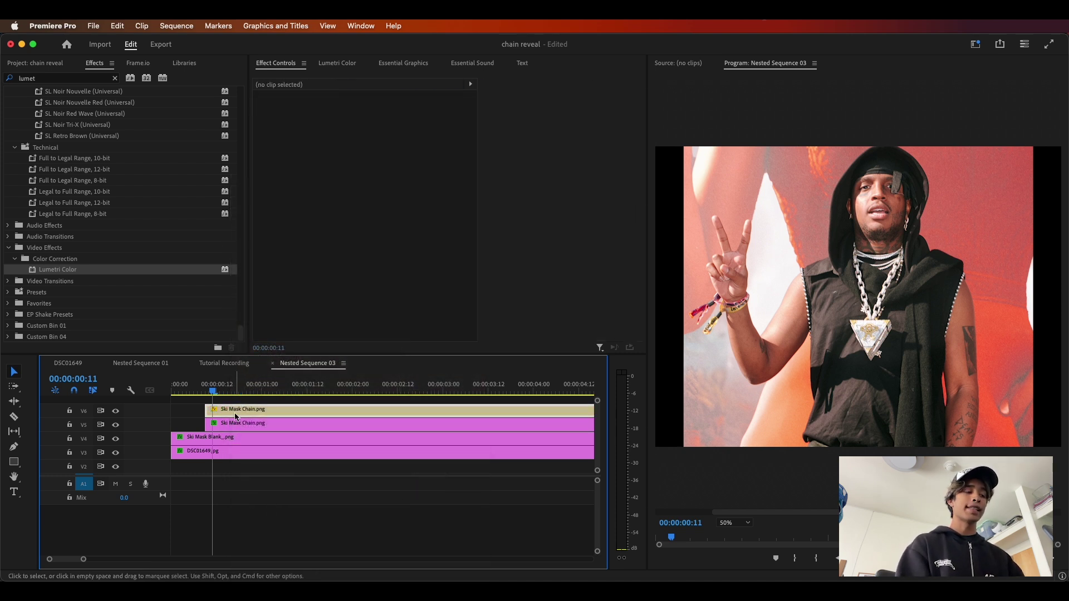
Find the Gaussian Blur effect, apply it to the tan Ski Mask Chain.png clip and set Blurriness to 25.0
{"action": "left_click", "coordinate": [115, 80]}
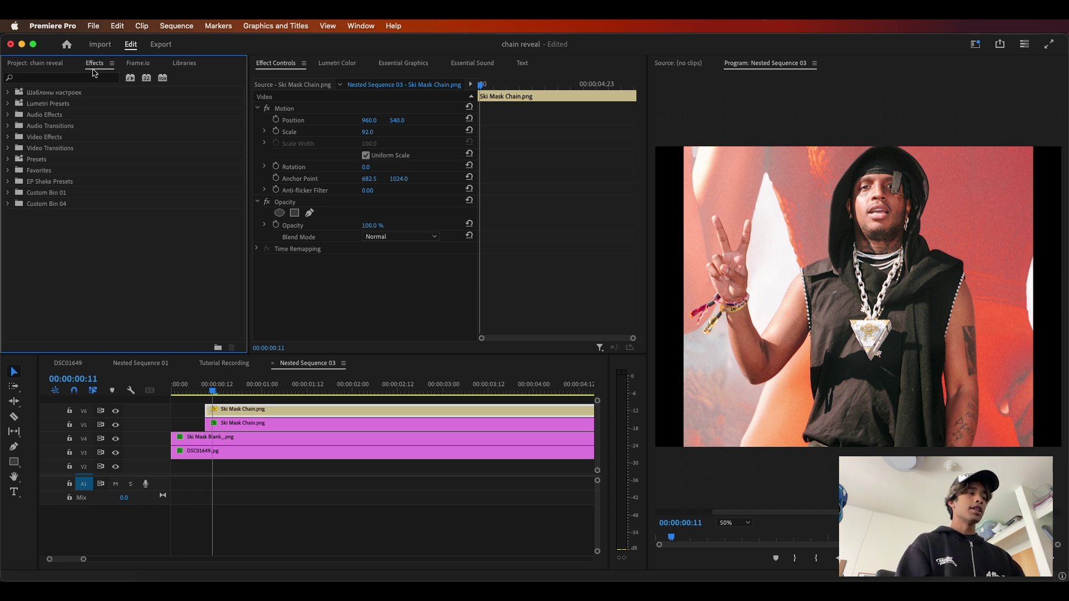
{"action": "left_click", "coordinate": [112, 79]}
{"action": "type", "text": "gaus"}
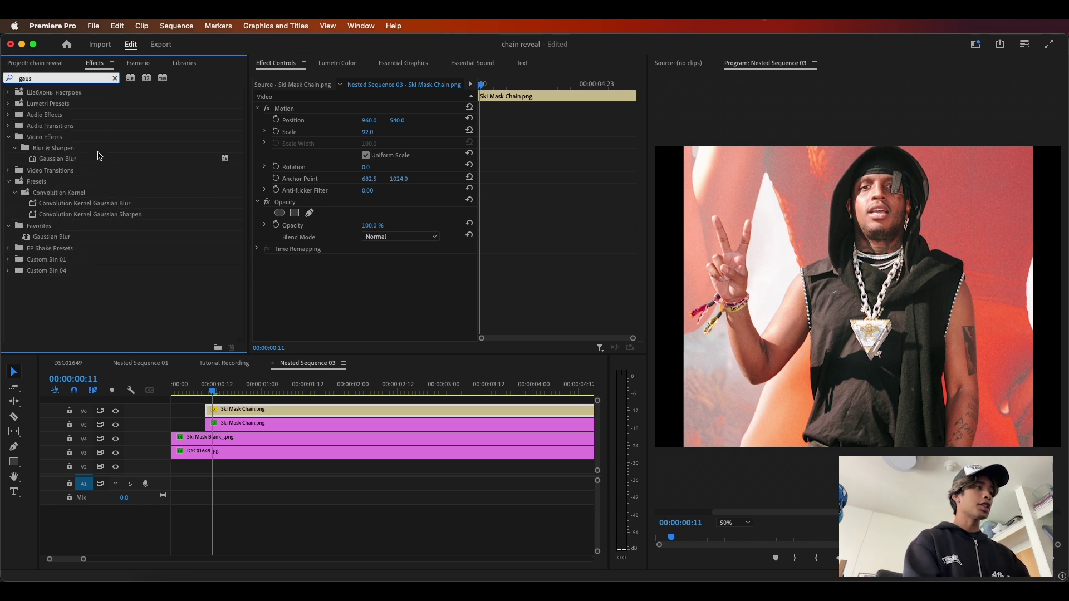
{"action": "left_click_drag", "start_coordinate": [100, 158], "coordinate": [276, 409]}
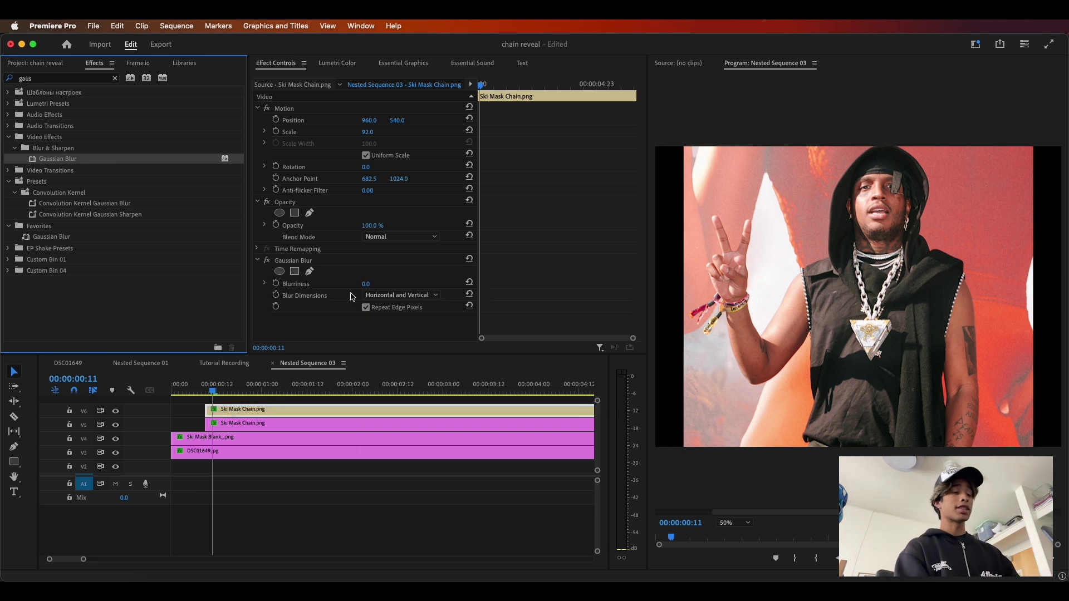
{"action": "left_click_drag", "start_coordinate": [365, 282], "coordinate": [377, 282]}
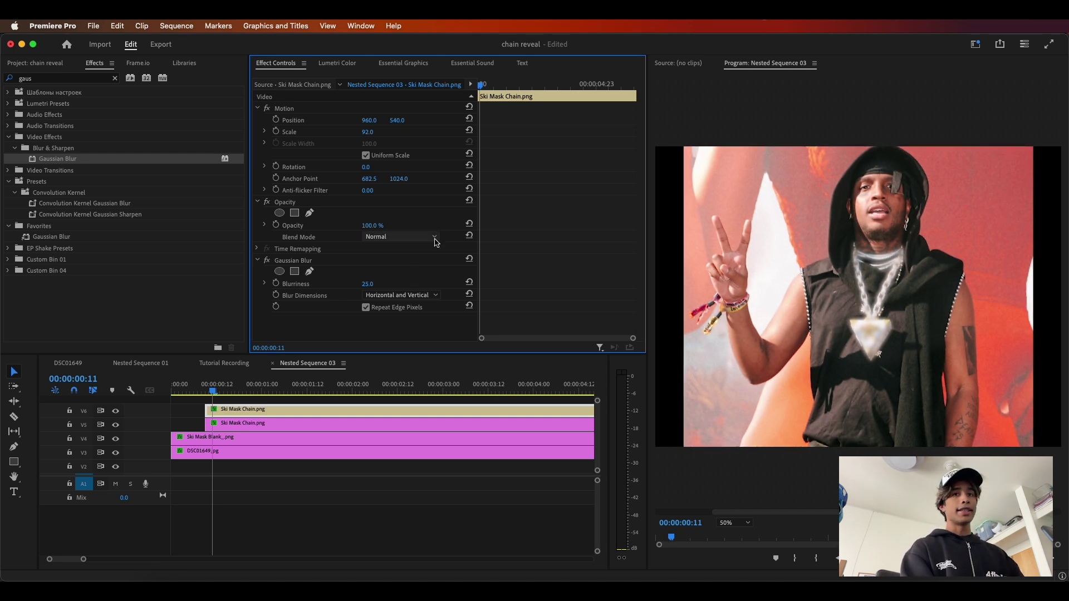
Set the blurred chain clip's blend mode to Screen and play back the glow from the start
{"action": "left_click", "coordinate": [399, 237]}
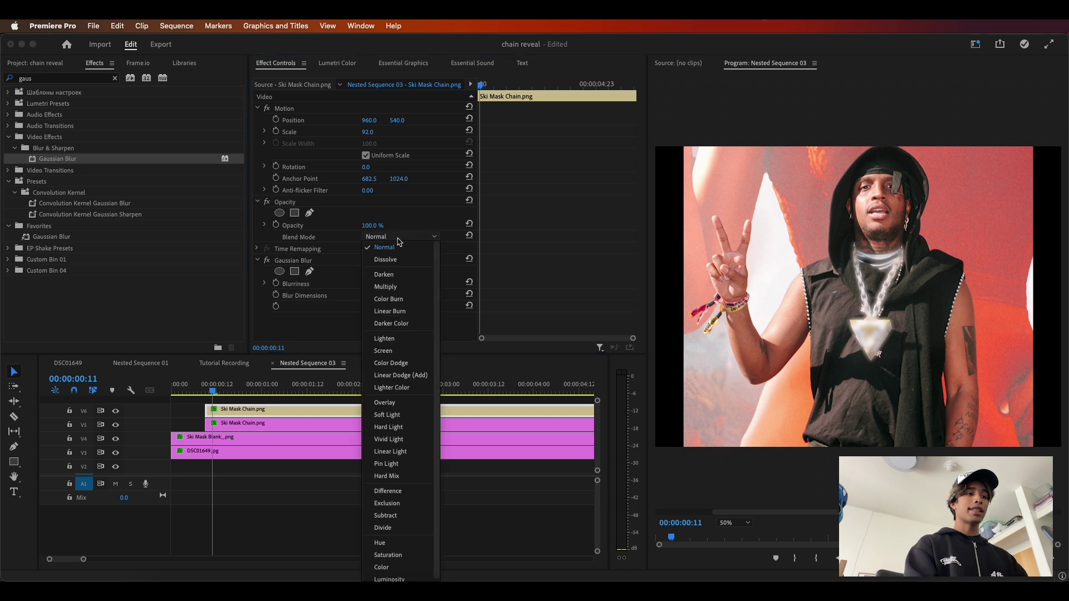
{"action": "left_click", "coordinate": [403, 352]}
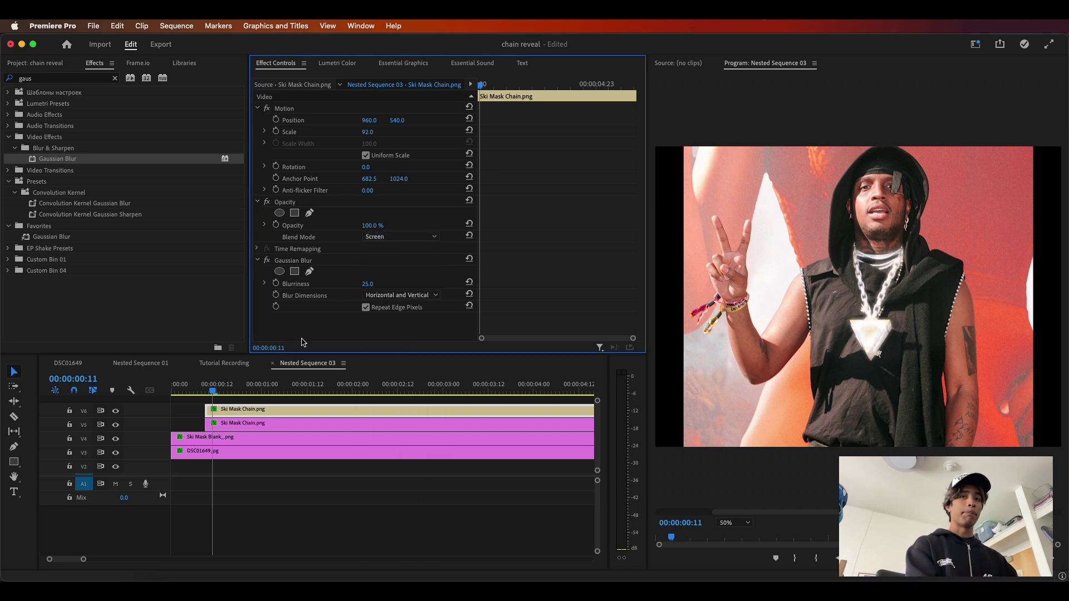
{"action": "left_click_drag", "start_coordinate": [215, 388], "coordinate": [144, 386]}
{"action": "key", "text": "space"}
{"action": "key", "text": "space"}
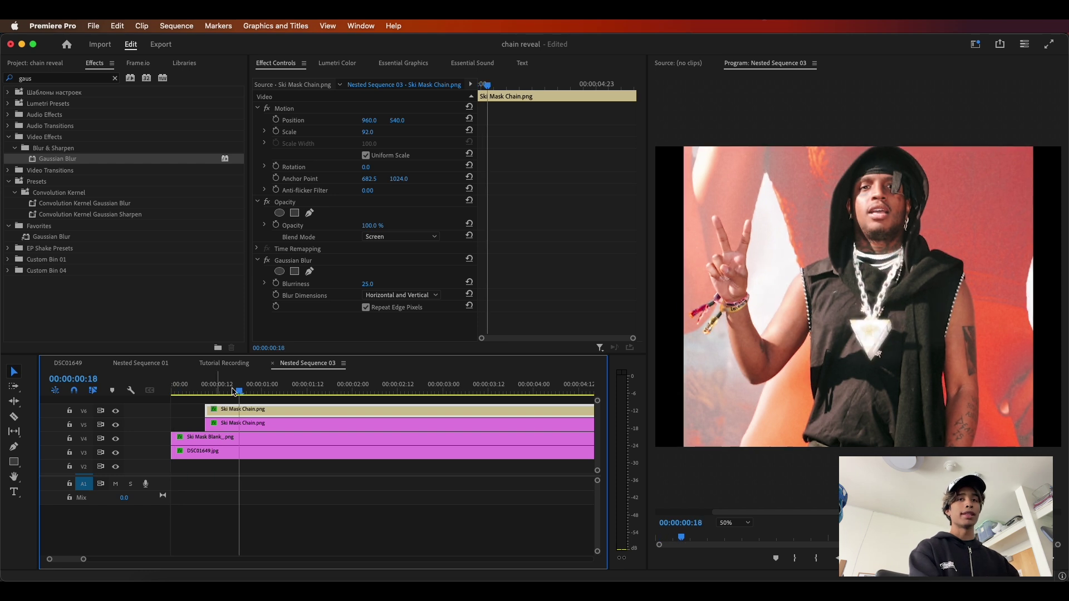
Keyframe the opacity of the blurred V6 chain clip from 0% at its start to 100% at 00:00:00:12
{"action": "left_click_drag", "start_coordinate": [225, 391], "coordinate": [217, 392]}
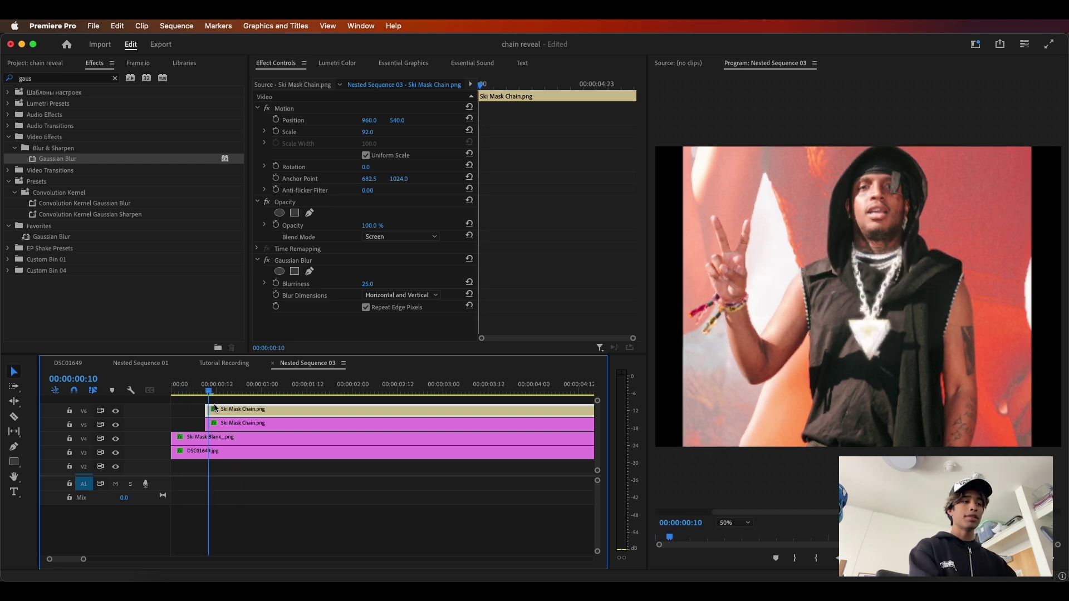
{"action": "left_click", "coordinate": [281, 224]}
{"action": "key", "text": "="}
{"action": "key", "text": "="}
{"action": "key", "text": "="}
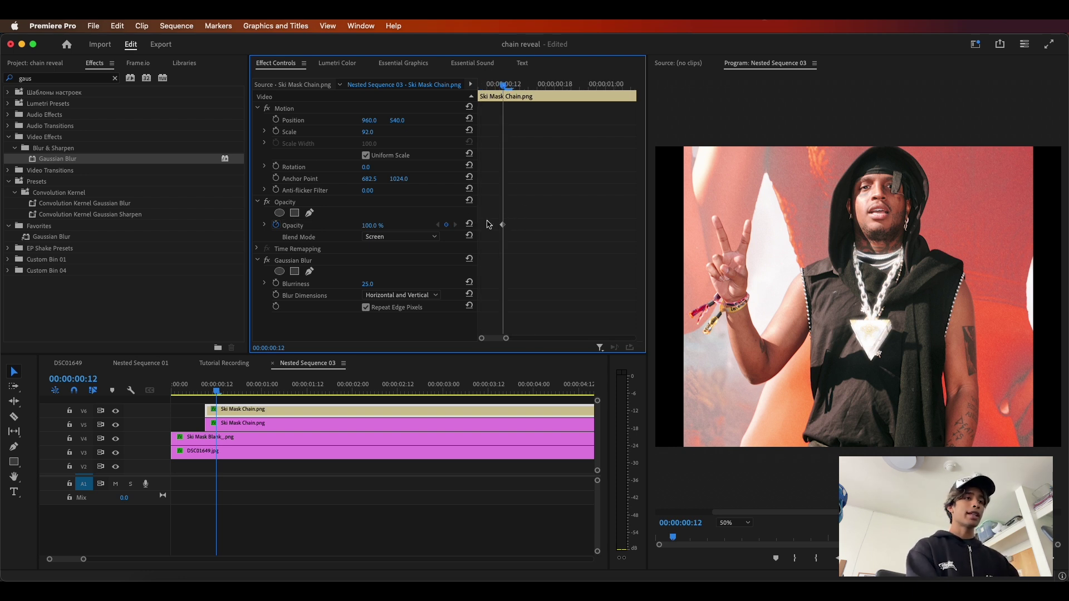
{"action": "left_click_drag", "start_coordinate": [502, 224], "coordinate": [519, 224]}
{"action": "left_click", "coordinate": [378, 225]}
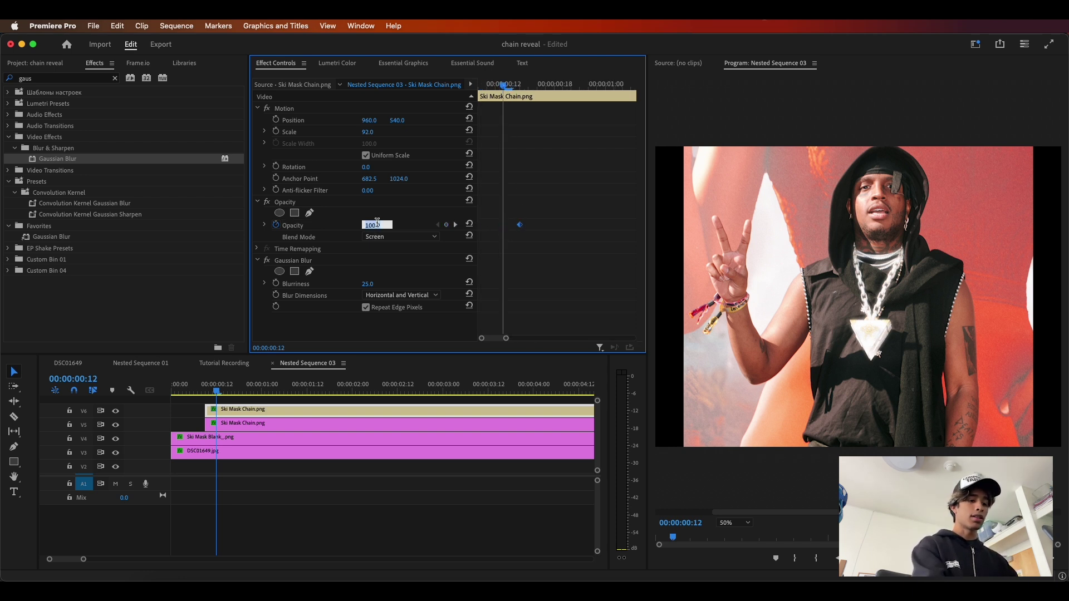
{"action": "type", "text": "0"}
{"action": "key", "text": "Return"}
{"action": "mouse_move", "coordinate": [502, 224]}
{"action": "left_mouse_down"}
{"action": "mouse_move", "coordinate": [467, 225]}
{"action": "mouse_move", "coordinate": [506, 225]}
{"action": "left_mouse_up"}
Copy the 100% opacity keyframe to about 00:00:00:20 and fade the glow to 0% at 00:00:00:23
{"action": "left_click_drag", "start_coordinate": [499, 85], "coordinate": [554, 84]}
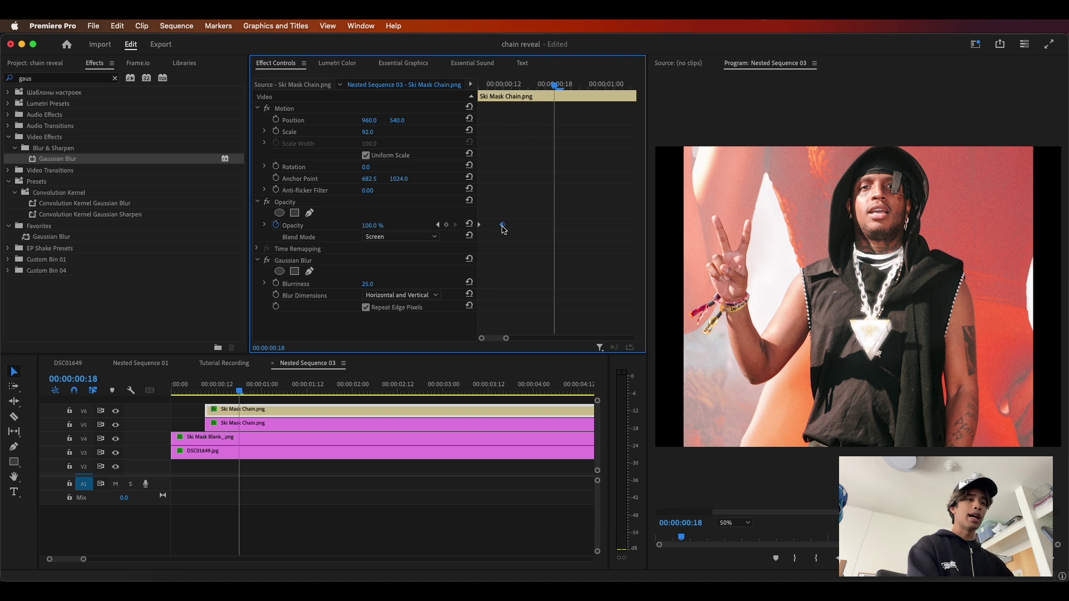
{"action": "left_click_drag", "start_coordinate": [504, 226], "coordinate": [571, 227]}
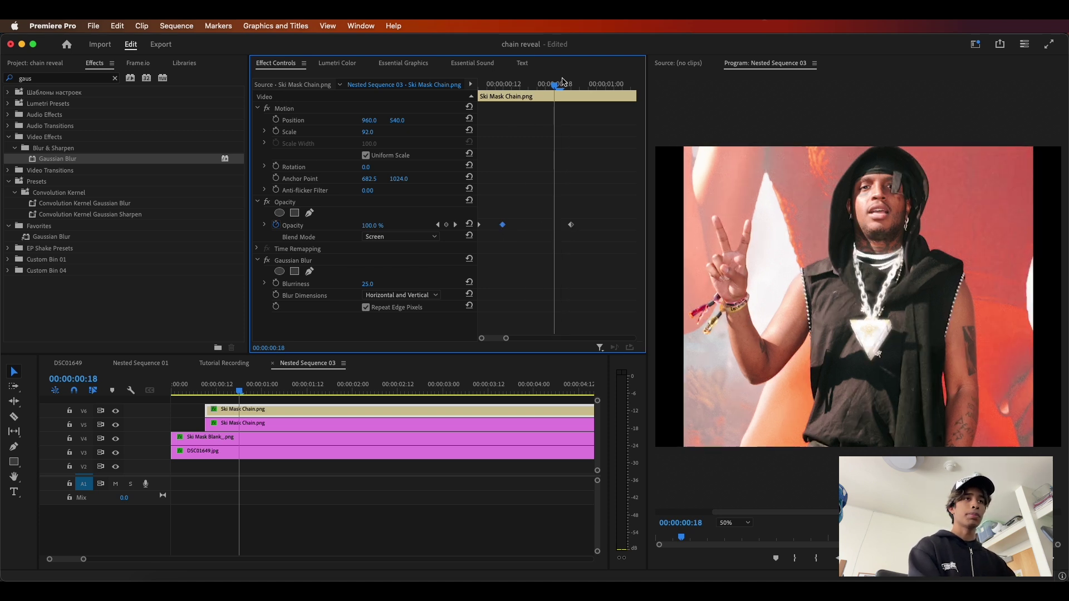
{"action": "left_click_drag", "start_coordinate": [559, 86], "coordinate": [599, 90]}
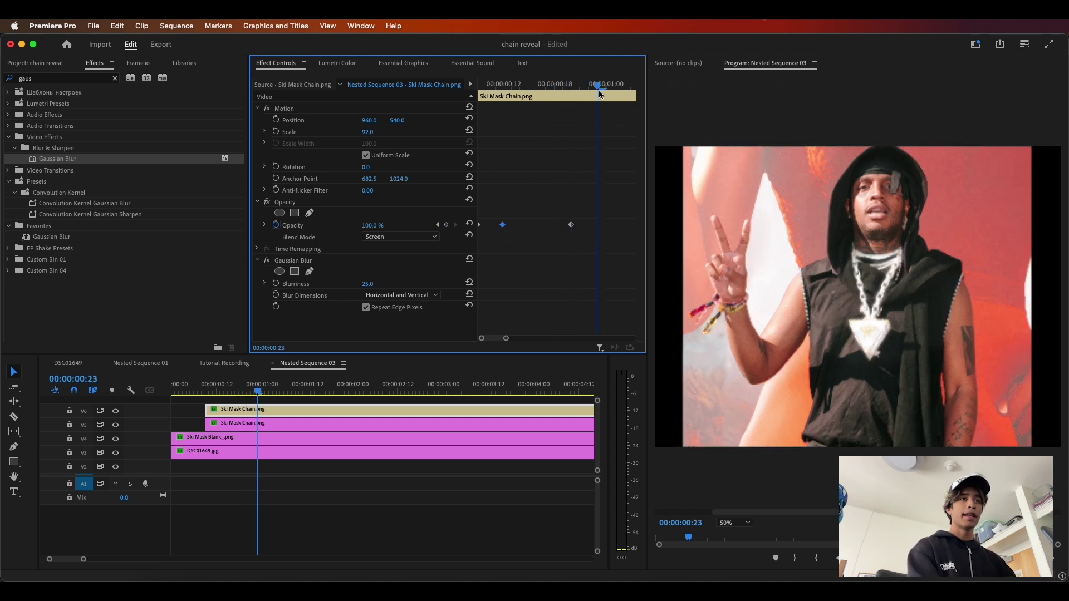
{"action": "left_click", "coordinate": [370, 226]}
{"action": "type", "text": "0"}
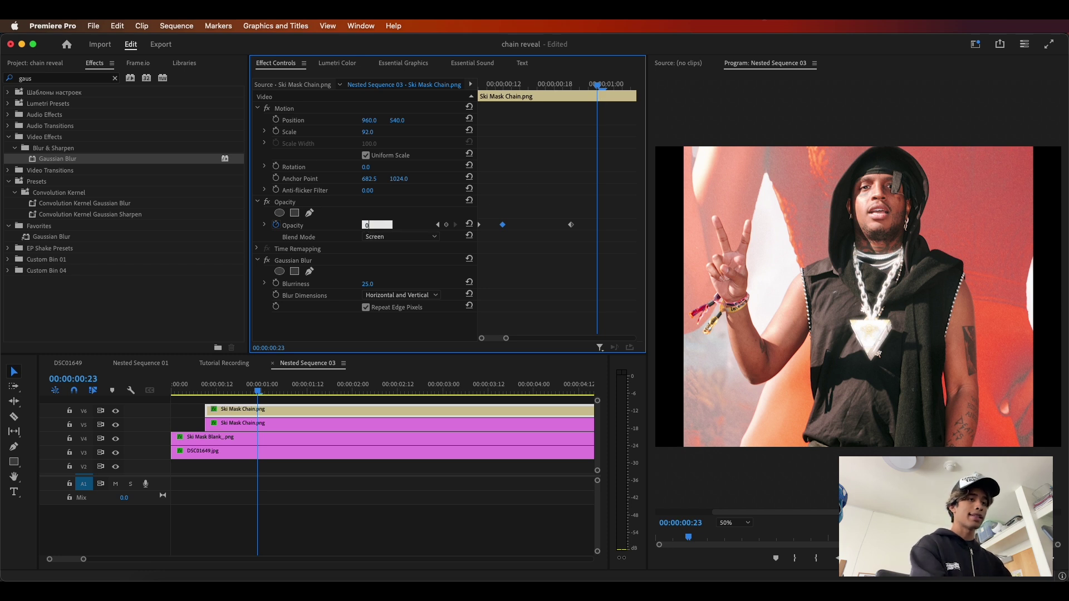
{"action": "key", "text": "Return"}
Move the second 100% opacity keyframe slightly earlier to lengthen the glow's fade-out, and play back the reveal from the start
{"action": "key", "text": "shift+Up"}
{"action": "key", "text": "space"}
{"action": "key", "text": "space"}
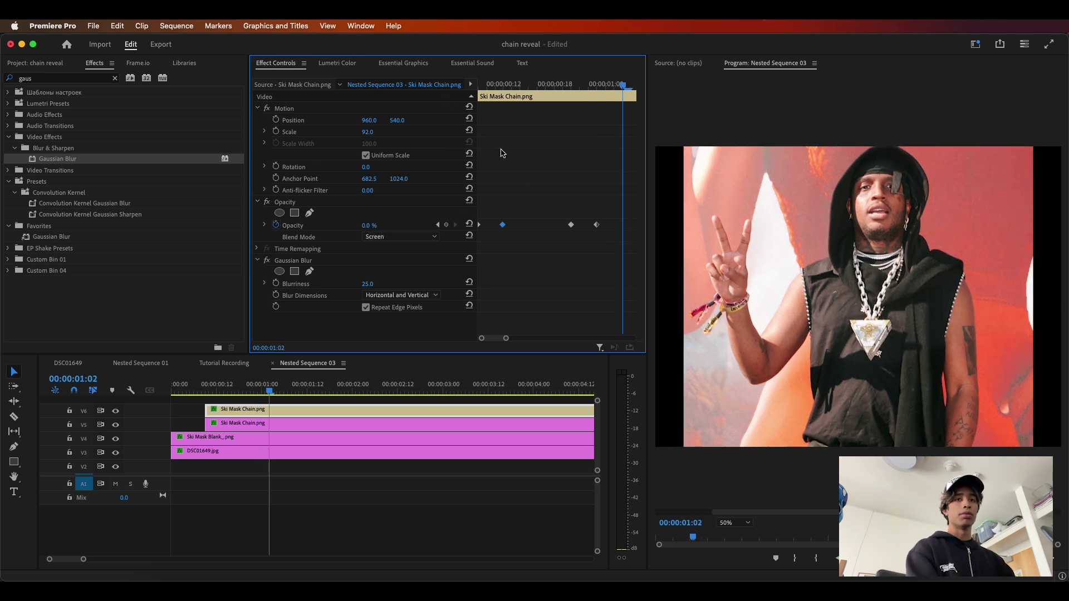
{"action": "left_click_drag", "start_coordinate": [268, 395], "coordinate": [262, 395]}
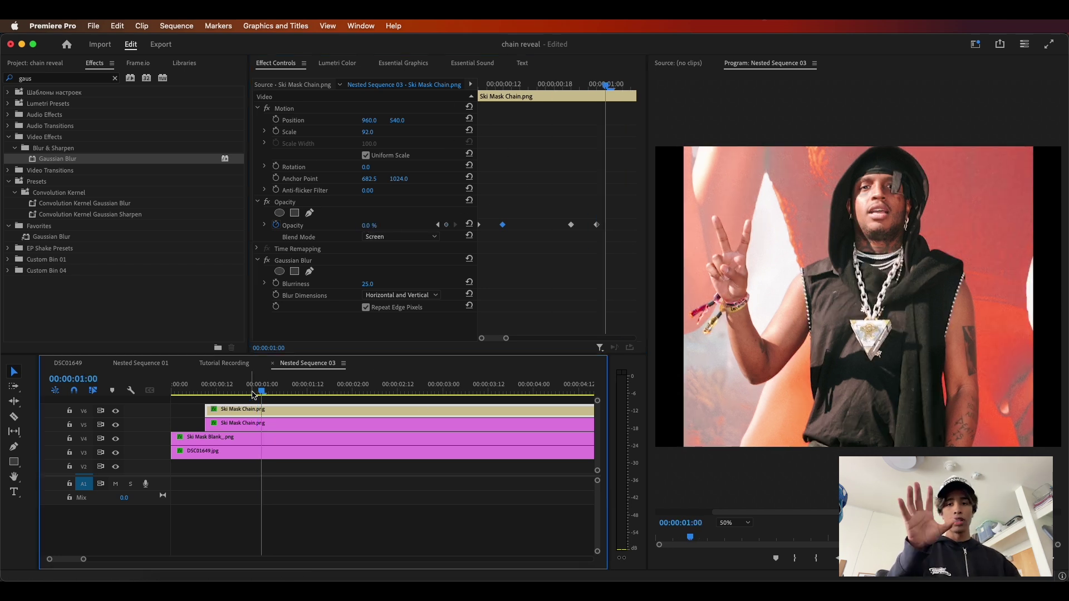
{"action": "left_click_drag", "start_coordinate": [255, 395], "coordinate": [242, 395]}
{"action": "left_click", "coordinate": [563, 233]}
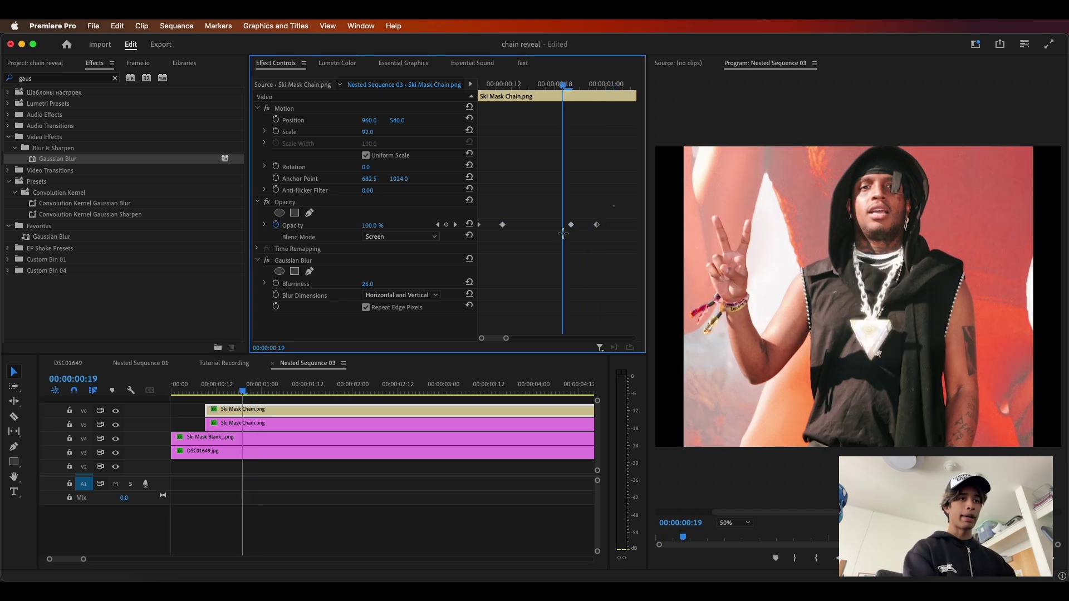
{"action": "left_click_drag", "start_coordinate": [573, 229], "coordinate": [547, 225]}
{"action": "left_click_drag", "start_coordinate": [555, 85], "coordinate": [437, 85]}
{"action": "key", "text": "space"}
{"action": "left_click_drag", "start_coordinate": [209, 392], "coordinate": [133, 391]}
{"action": "key", "text": "space"}
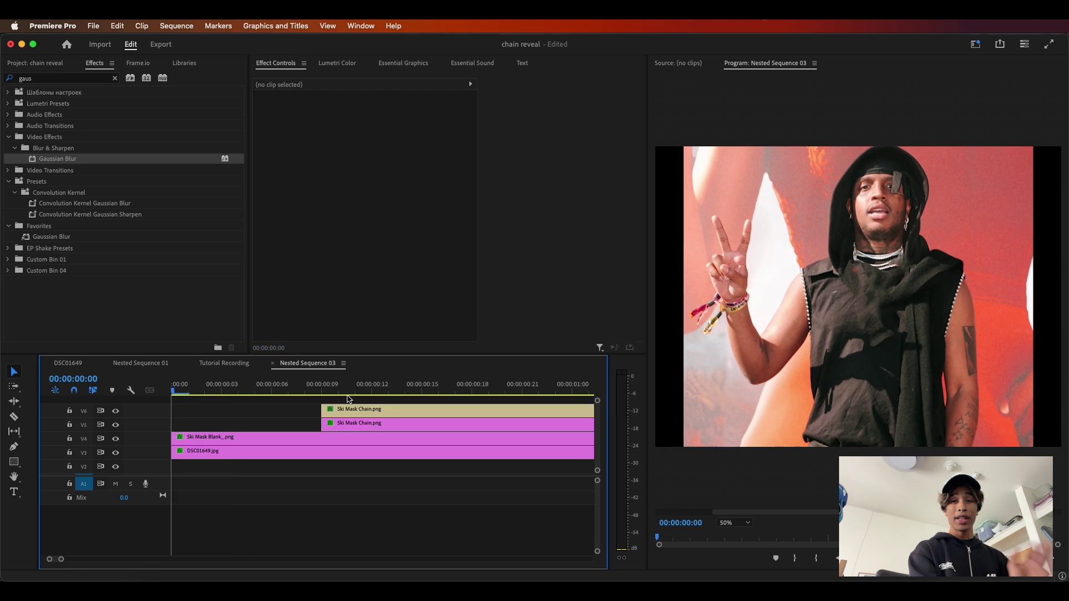
Duplicate the tan blurred Ski Mask Chain.png clip from V6 onto V7
{"action": "left_click_drag", "start_coordinate": [307, 396], "coordinate": [355, 397]}
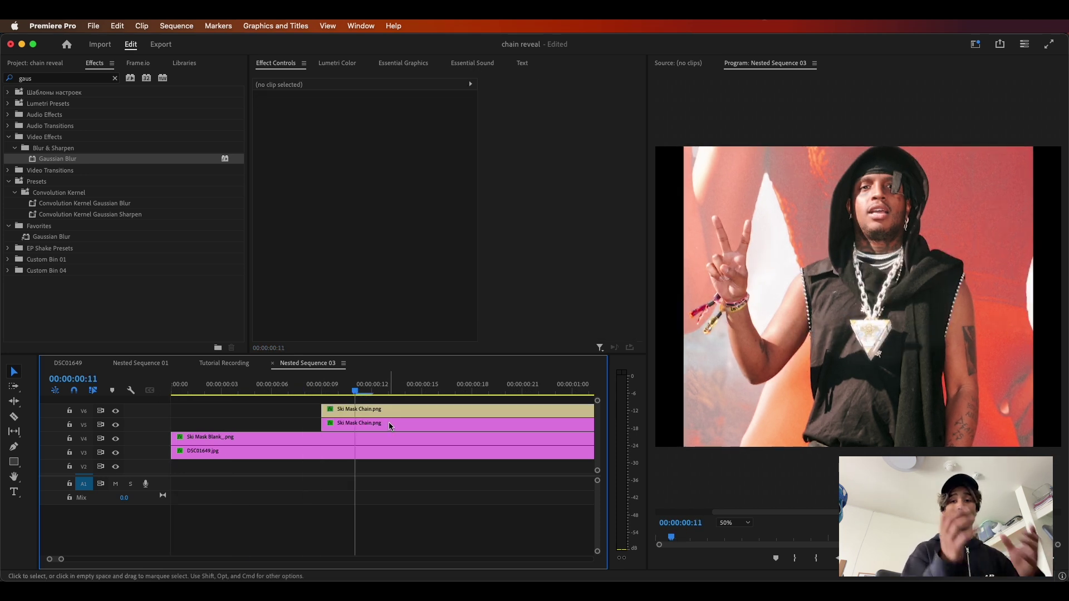
{"action": "left_click", "coordinate": [362, 410]}
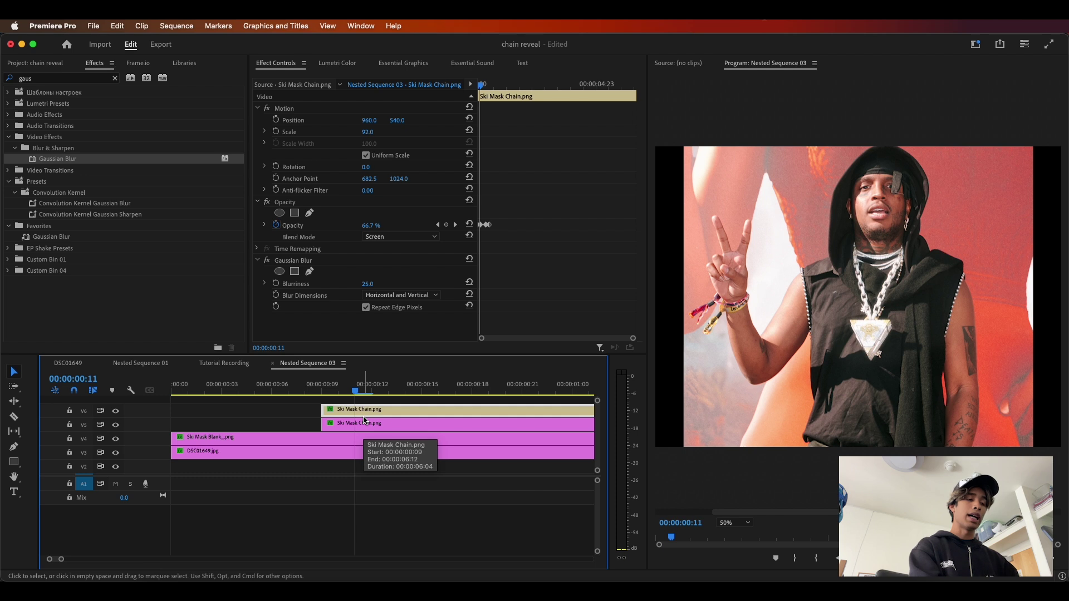
{"action": "left_click_drag", "start_coordinate": [365, 421], "coordinate": [364, 405]}
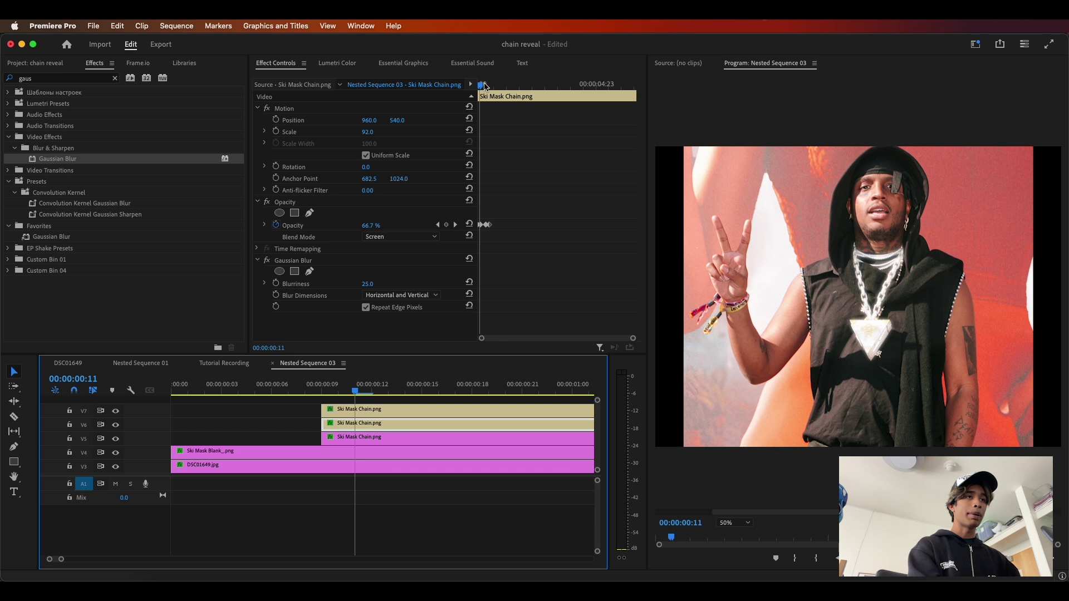
Try deleting the opacity keyframes of the blurred V6 chain clip and raising its Gaussian Blur Blurriness to 36.0
{"action": "left_click_drag", "start_coordinate": [483, 86], "coordinate": [499, 85]}
{"action": "left_click_drag", "start_coordinate": [474, 219], "coordinate": [493, 230]}
{"action": "key", "text": "Delete"}
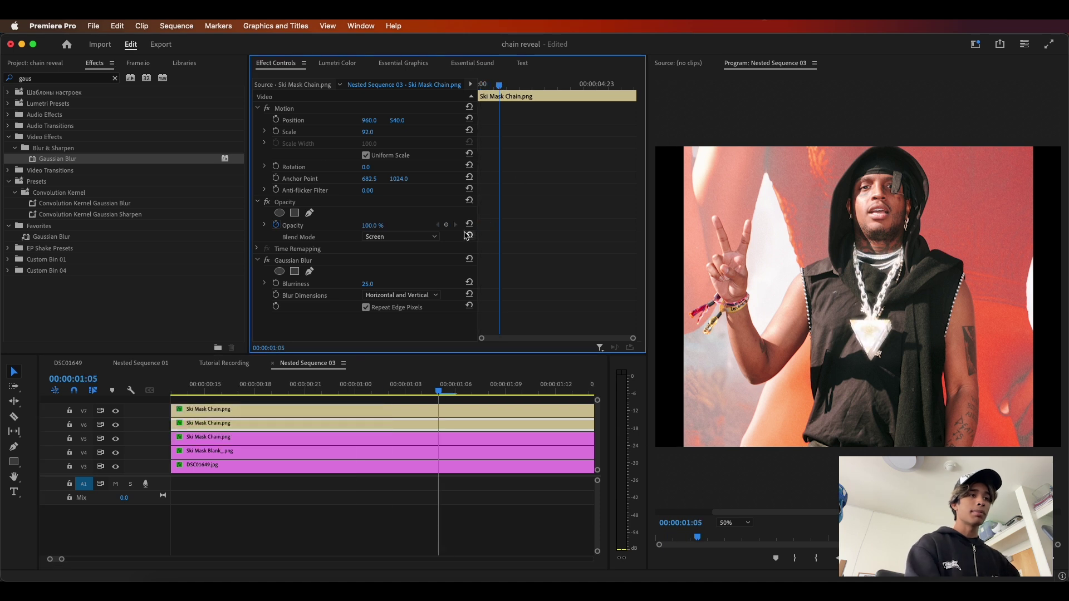
{"action": "scroll", "coordinate": [336, 419], "scroll_direction": "left", "scroll_amount": 2}
{"action": "left_click_drag", "start_coordinate": [367, 283], "coordinate": [373, 284]}
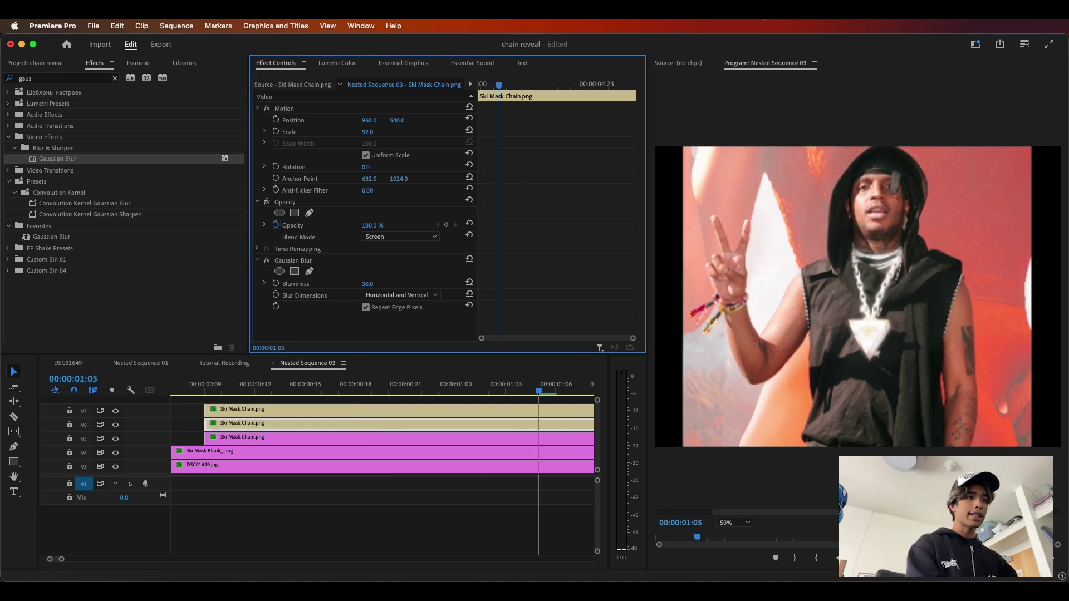
Clear the opacity keyframes of the V7 glow copy and move the clip to the start of the sequence
{"action": "left_click_drag", "start_coordinate": [541, 390], "coordinate": [320, 399]}
{"action": "scroll", "coordinate": [320, 400], "scroll_direction": "left", "scroll_amount": 2}
{"action": "left_click", "coordinate": [372, 411]}
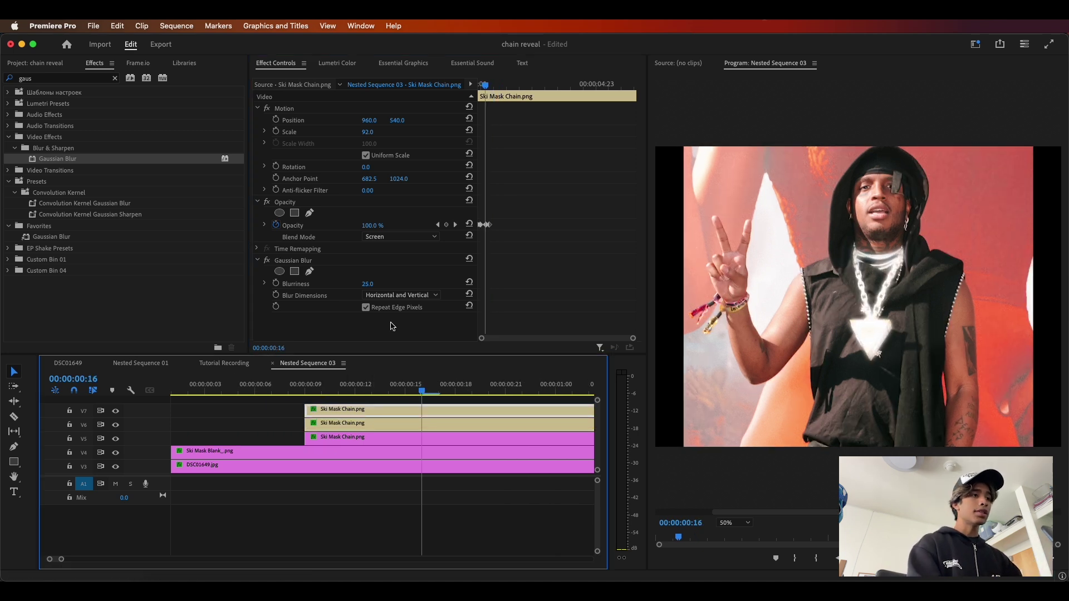
{"action": "left_click_drag", "start_coordinate": [390, 411], "coordinate": [236, 417]}
{"action": "mouse_move", "coordinate": [203, 380]}
{"action": "left_mouse_down"}
{"action": "mouse_move", "coordinate": [160, 381]}
{"action": "mouse_move", "coordinate": [211, 381]}
{"action": "left_mouse_up"}
{"action": "key", "text": "Home"}
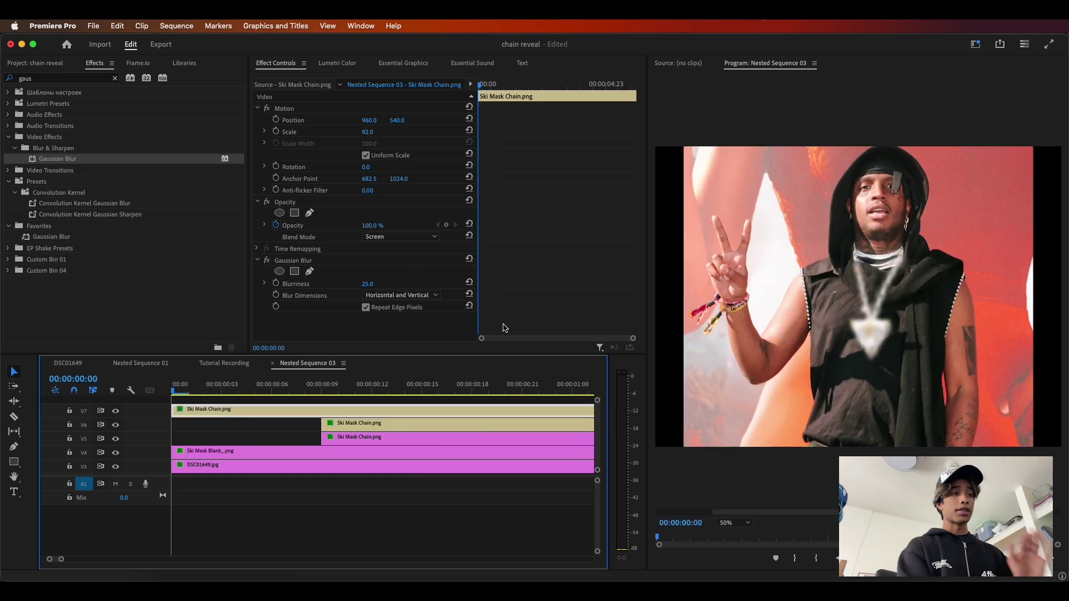
Draw a thin four-point Pen opacity mask across the neckline, at the top of the chain, on the V7 clip
{"action": "left_click", "coordinate": [309, 214]}
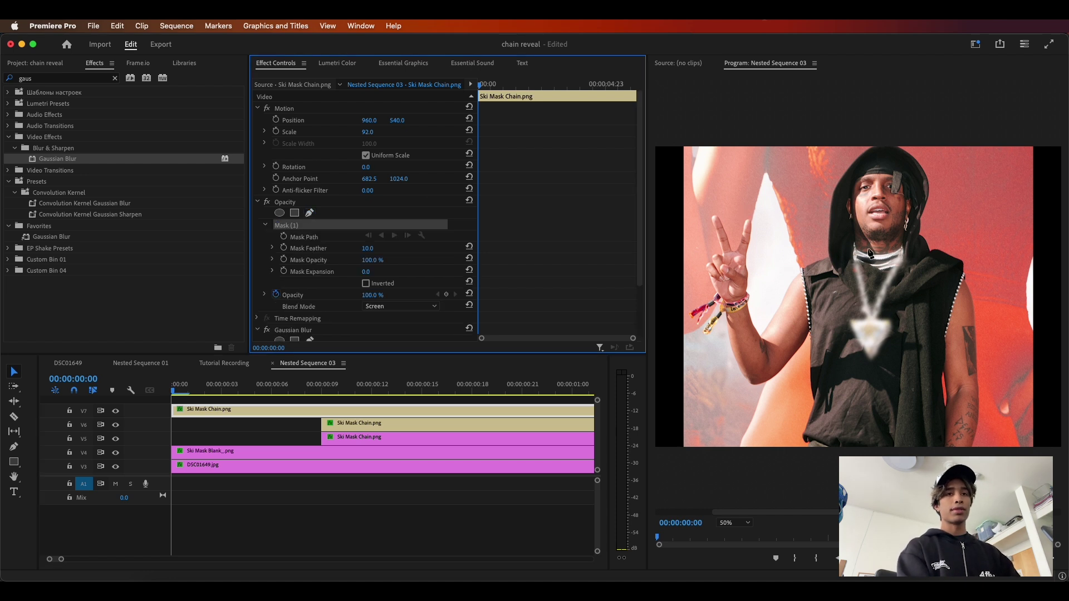
{"action": "left_click", "coordinate": [830, 266]}
{"action": "left_click", "coordinate": [923, 260]}
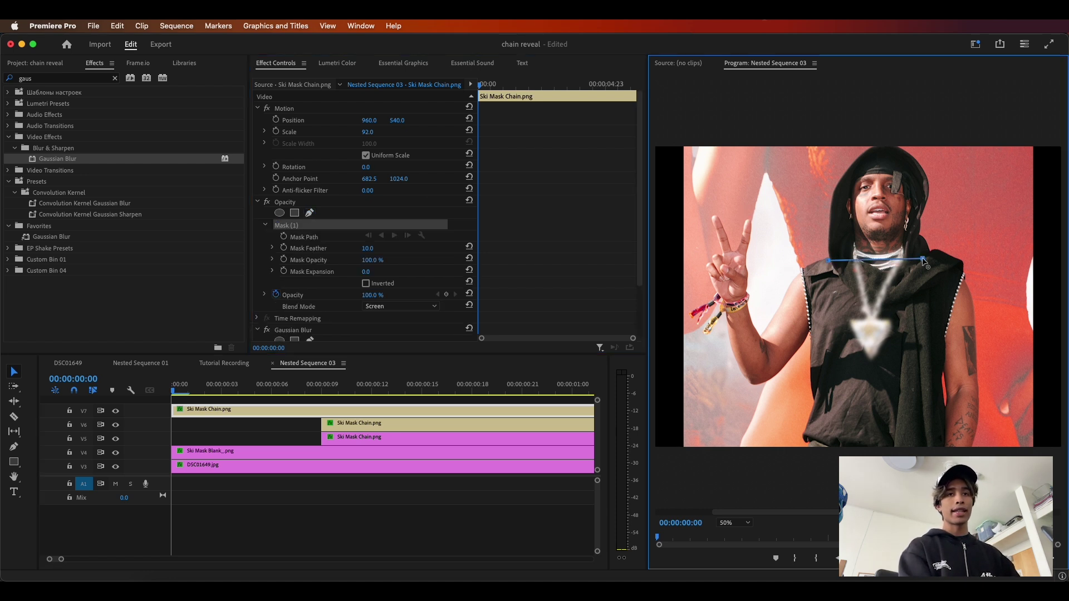
{"action": "left_click", "coordinate": [819, 274]}
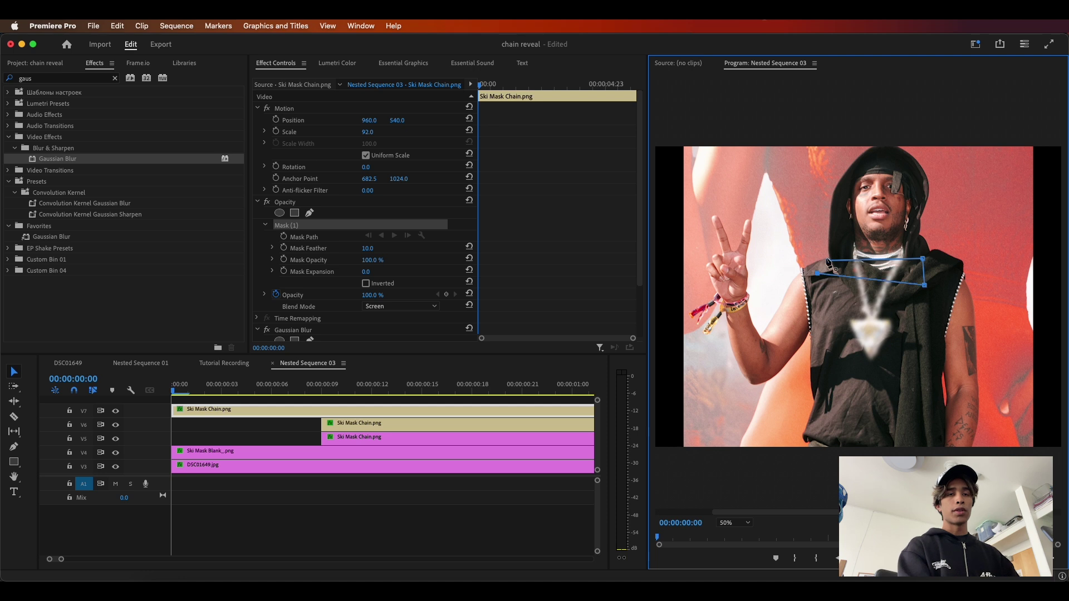
{"action": "left_click", "coordinate": [828, 260]}
{"action": "left_click_drag", "start_coordinate": [925, 285], "coordinate": [923, 272]}
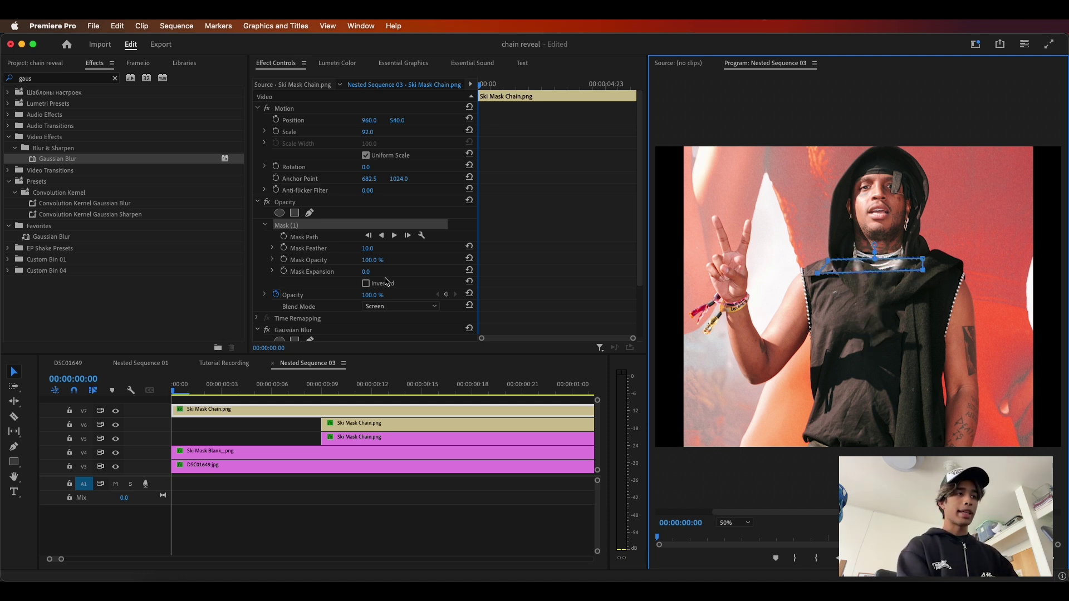
Make the V7 clip start at 00:00:00:02, lower its mask slightly and enable Mask Path keyframing there
{"action": "left_click_drag", "start_coordinate": [187, 390], "coordinate": [211, 390]}
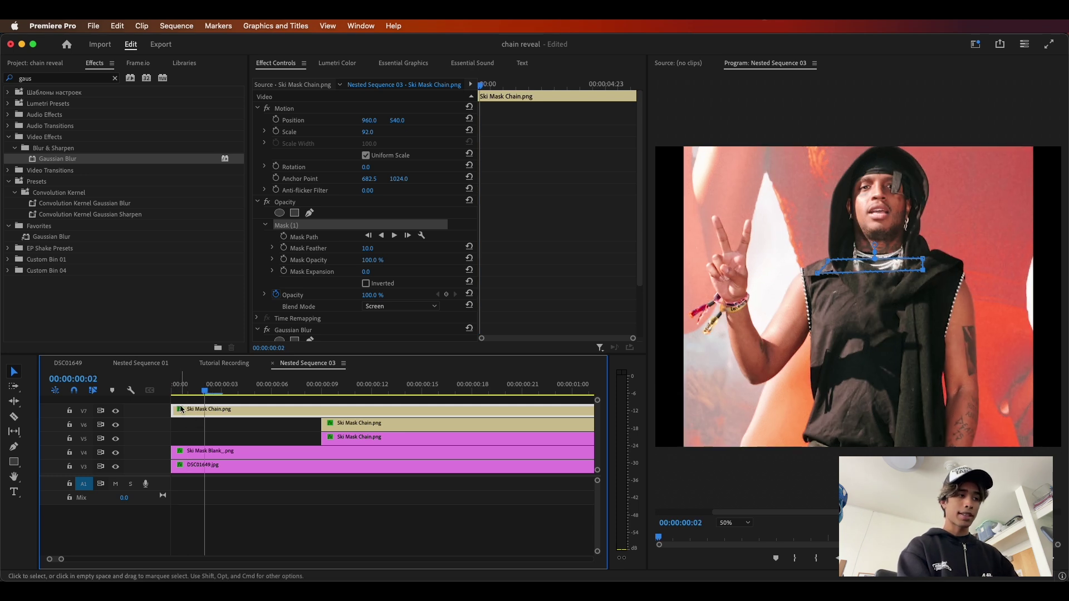
{"action": "left_click_drag", "start_coordinate": [173, 410], "coordinate": [205, 410]}
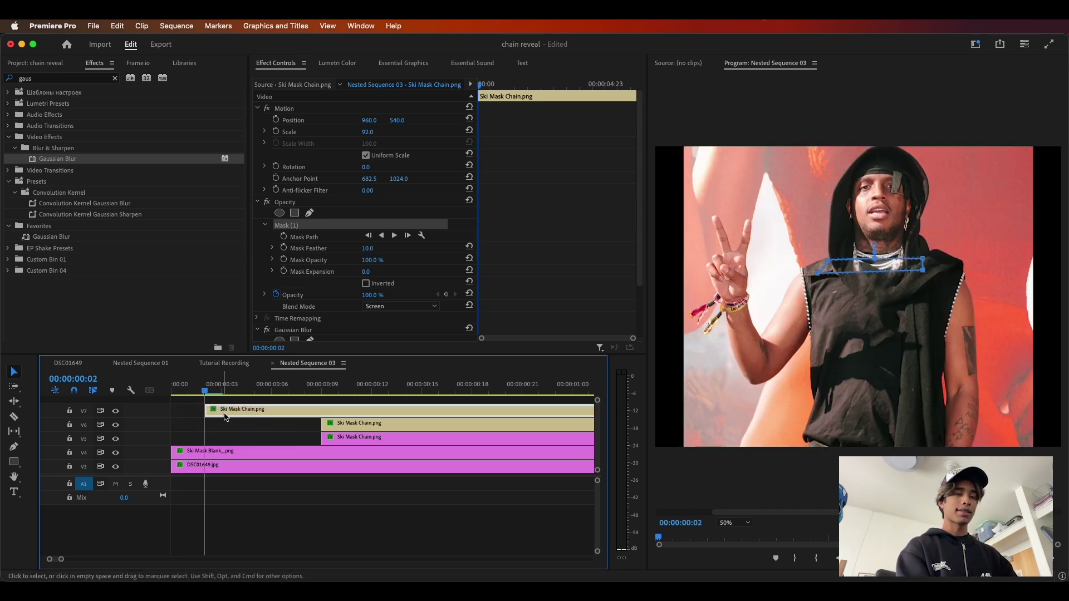
{"action": "left_click", "coordinate": [288, 238]}
{"action": "left_click_drag", "start_coordinate": [904, 262], "coordinate": [902, 267]}
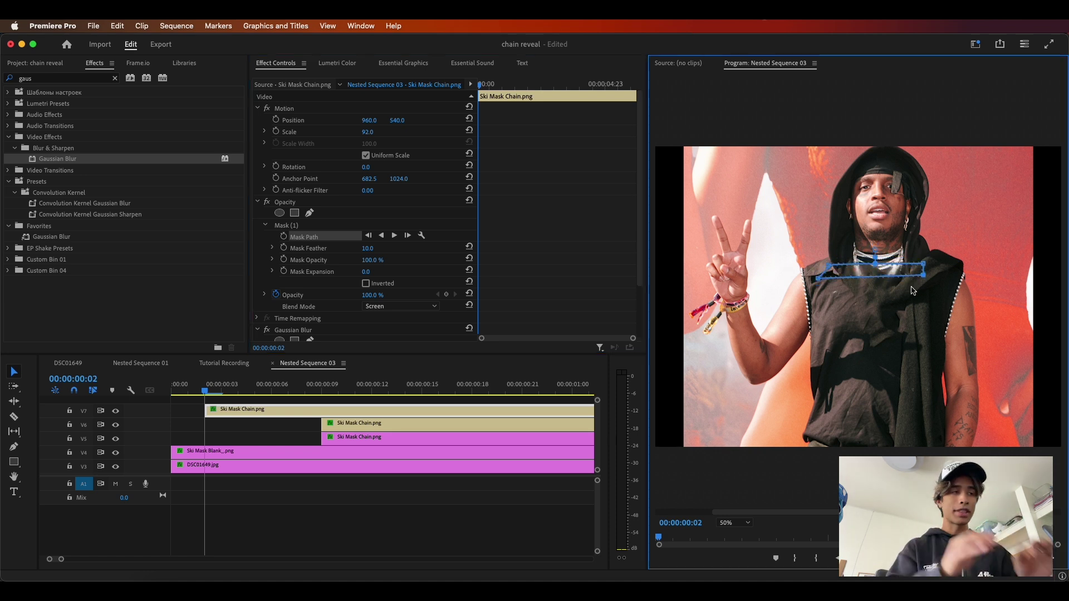
{"action": "left_click", "coordinate": [284, 238]}
{"action": "left_click", "coordinate": [284, 237]}
Move the V7 mask down to the pendant at 00:00:00:09 to animate its path, and scrub through the sweep
{"action": "left_click_drag", "start_coordinate": [480, 86], "coordinate": [490, 87]}
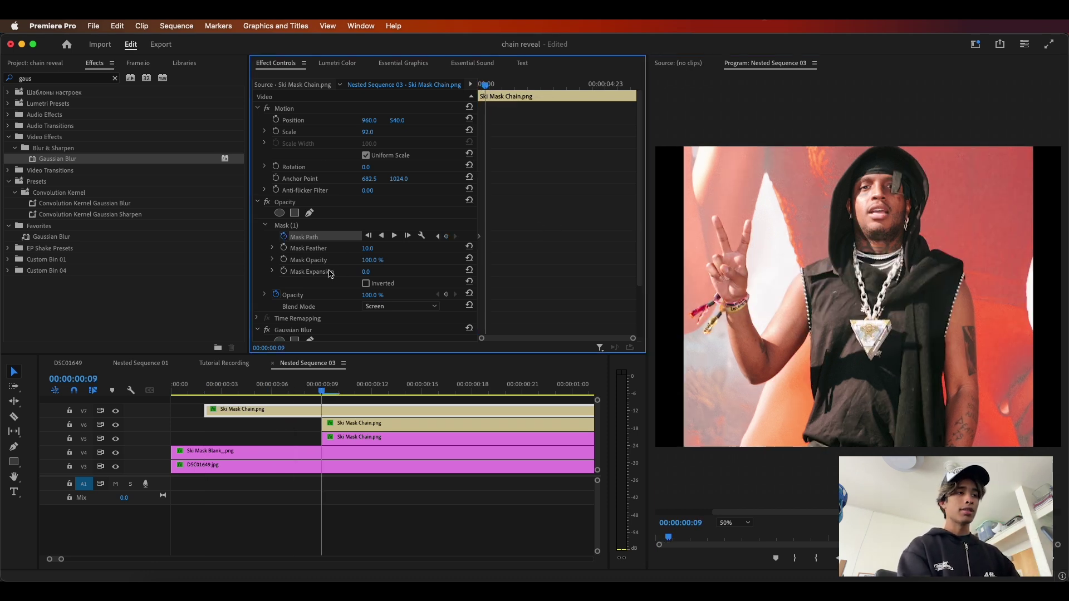
{"action": "left_click", "coordinate": [308, 227]}
{"action": "left_click_drag", "start_coordinate": [885, 267], "coordinate": [876, 362]}
{"action": "left_click_drag", "start_coordinate": [320, 389], "coordinate": [228, 430]}
{"action": "left_click", "coordinate": [241, 436]}
{"action": "left_click", "coordinate": [240, 409]}
{"action": "left_click_drag", "start_coordinate": [221, 394], "coordinate": [255, 392]}
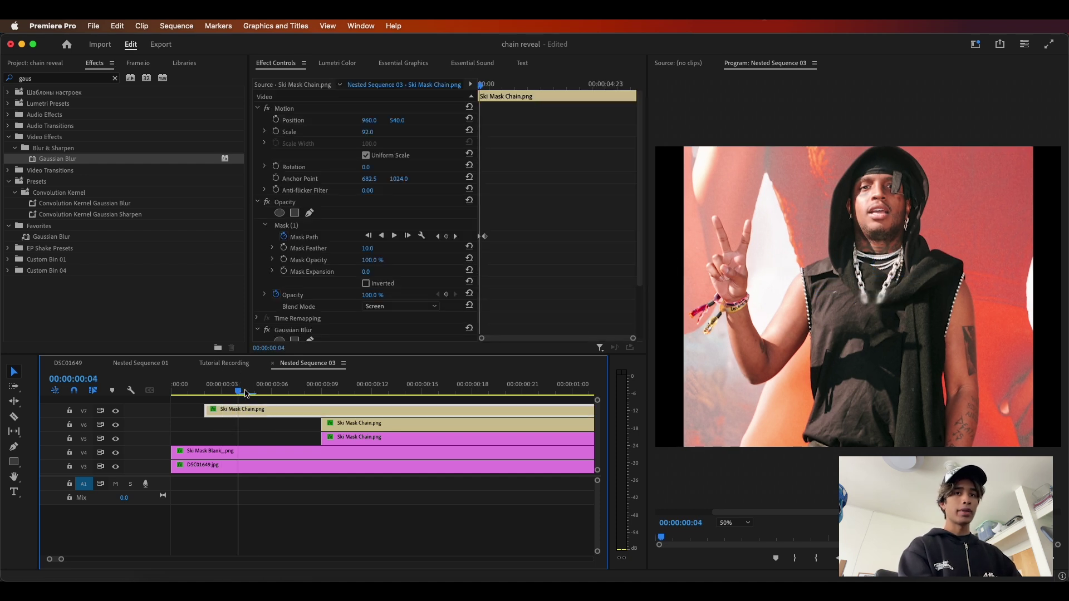
Set the V7 clip's blend mode to Linear Dodge (Add) and its Mask Feather to 31.0, and play back the reveal
{"action": "left_click", "coordinate": [396, 306]}
{"action": "left_click", "coordinate": [406, 373]}
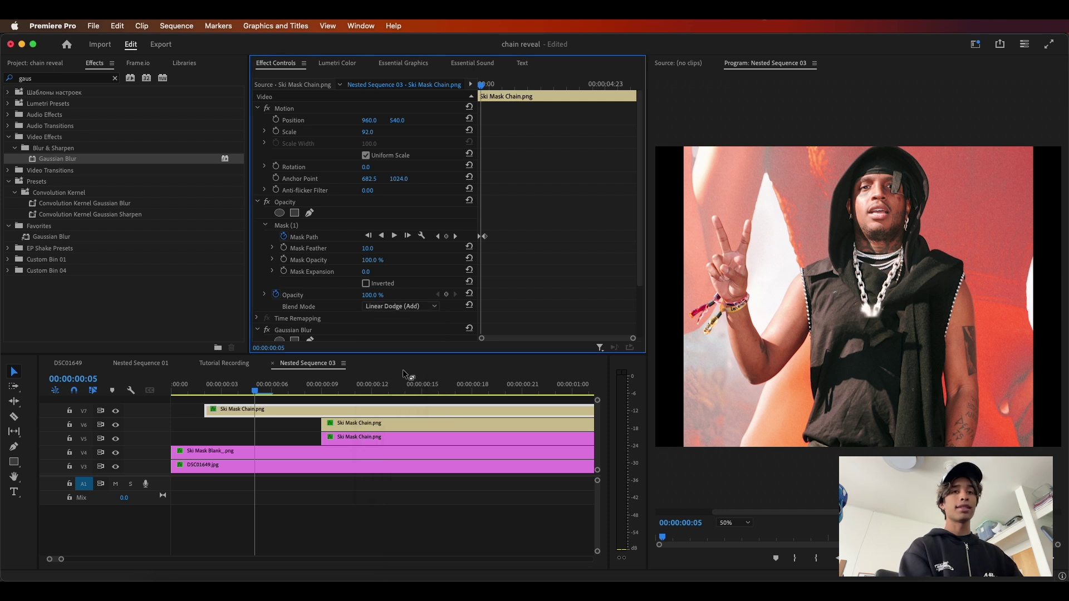
{"action": "left_click_drag", "start_coordinate": [255, 391], "coordinate": [238, 392]}
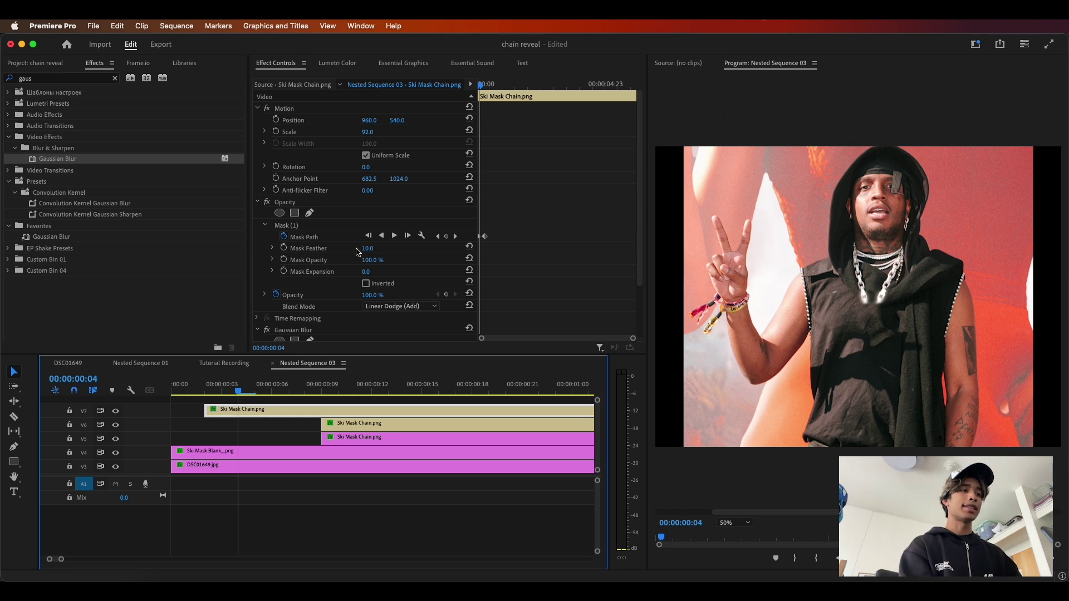
{"action": "mouse_move", "coordinate": [283, 396]}
{"action": "left_mouse_down"}
{"action": "mouse_move", "coordinate": [207, 396]}
{"action": "mouse_move", "coordinate": [295, 396]}
{"action": "mouse_move", "coordinate": [190, 396]}
{"action": "mouse_move", "coordinate": [305, 396]}
{"action": "left_mouse_up"}
{"action": "key", "text": "space"}
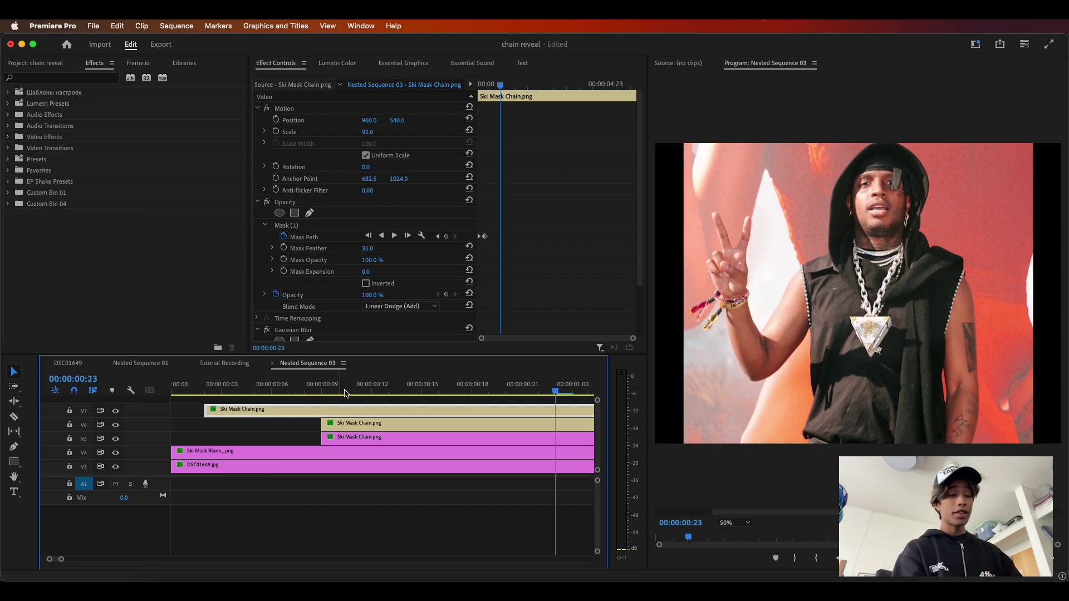
In the Tutorial Recording sequence, find the Transform effect and apply it to the Nested Sequence 03 clip
{"action": "left_click", "coordinate": [224, 363]}
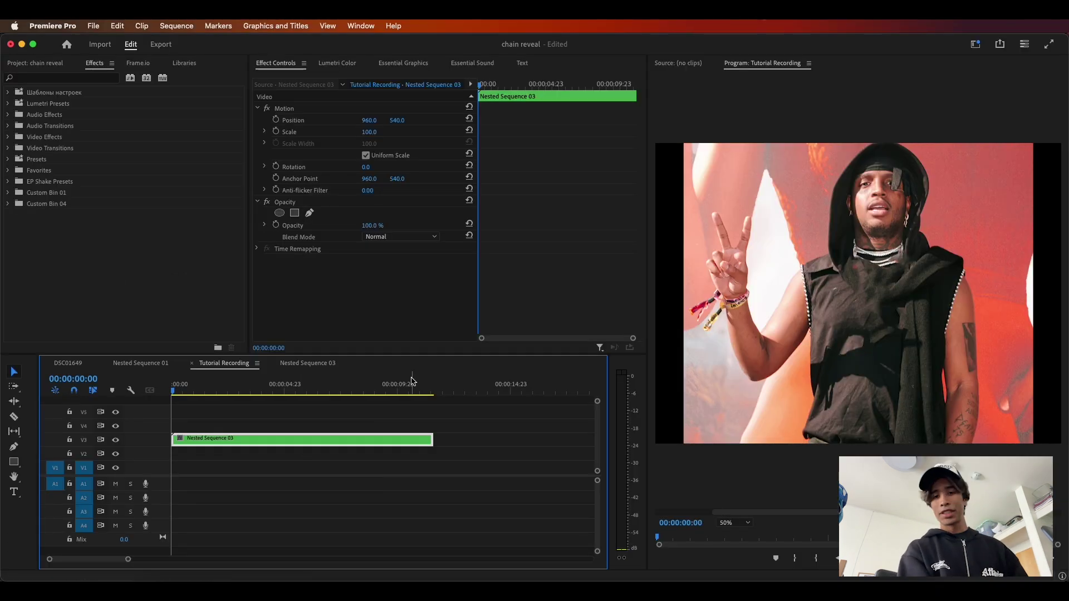
{"action": "left_click", "coordinate": [51, 76]}
{"action": "left_click", "coordinate": [51, 77]}
{"action": "type", "text": "tranns"}
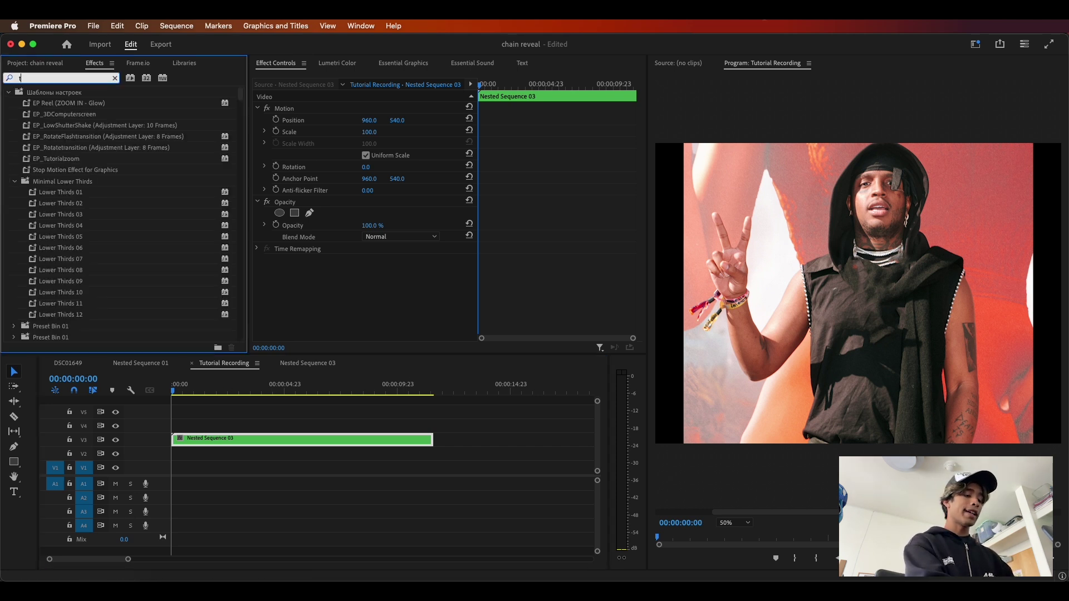
{"action": "key", "text": "BackSpace"}
{"action": "key", "text": "BackSpace"}
{"action": "type", "text": "sf"}
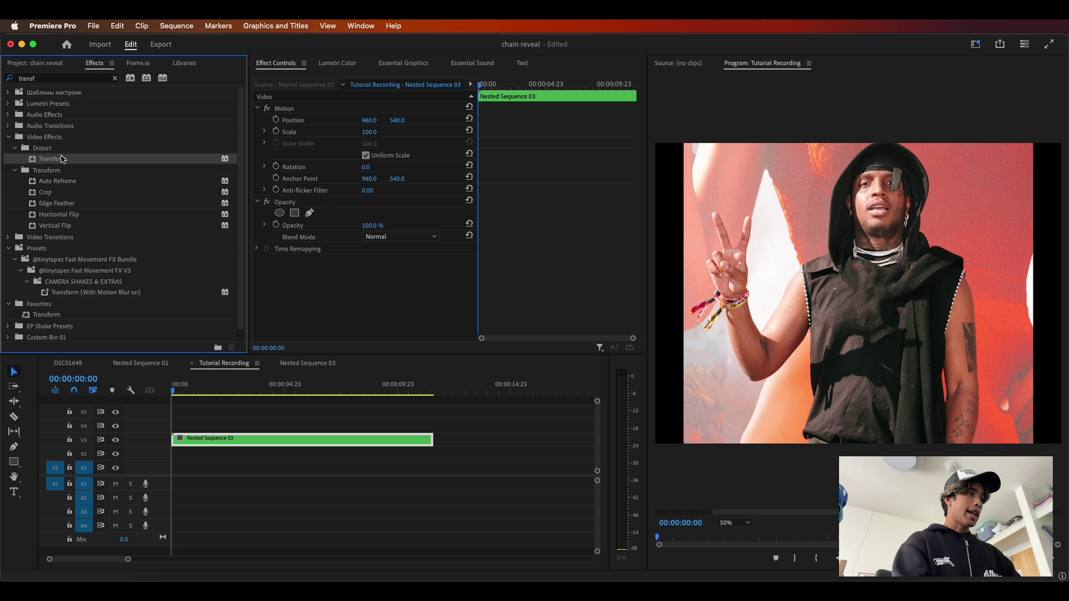
{"action": "left_click_drag", "start_coordinate": [61, 159], "coordinate": [201, 438]}
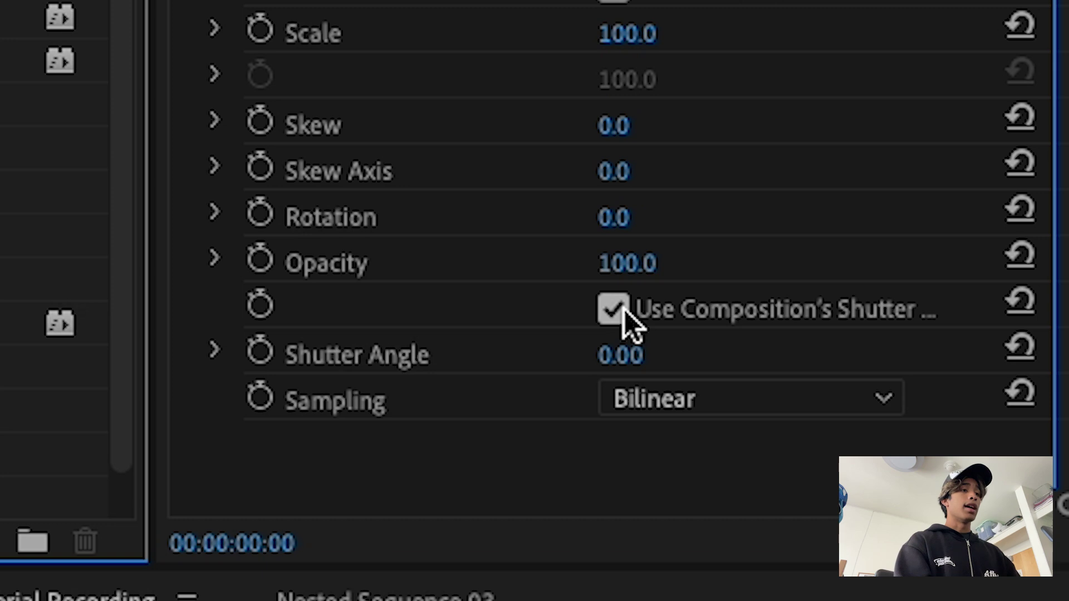
Disable Use Composition's Shutter Angle in the Transform effect and set Shutter Angle to 233.00
{"action": "left_click", "coordinate": [624, 308]}
{"action": "left_click_drag", "start_coordinate": [607, 351], "coordinate": [736, 351]}
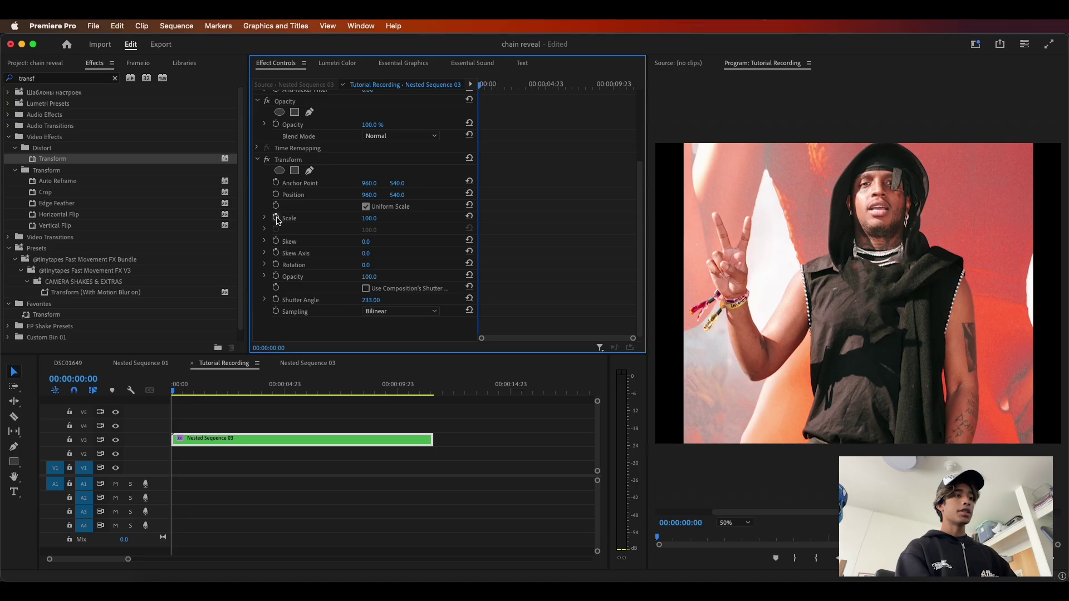
Set the Transform effect's Scale to 257.0 and keyframe Position from 775.0, 652.0 at 00:00:00:00 to 872.0, 186.0 at 00:00:00:11
{"action": "left_click_drag", "start_coordinate": [627, 33], "coordinate": [754, 33]}
{"action": "left_click_drag", "start_coordinate": [377, 218], "coordinate": [325, 206]}
{"action": "left_click", "coordinate": [275, 194]}
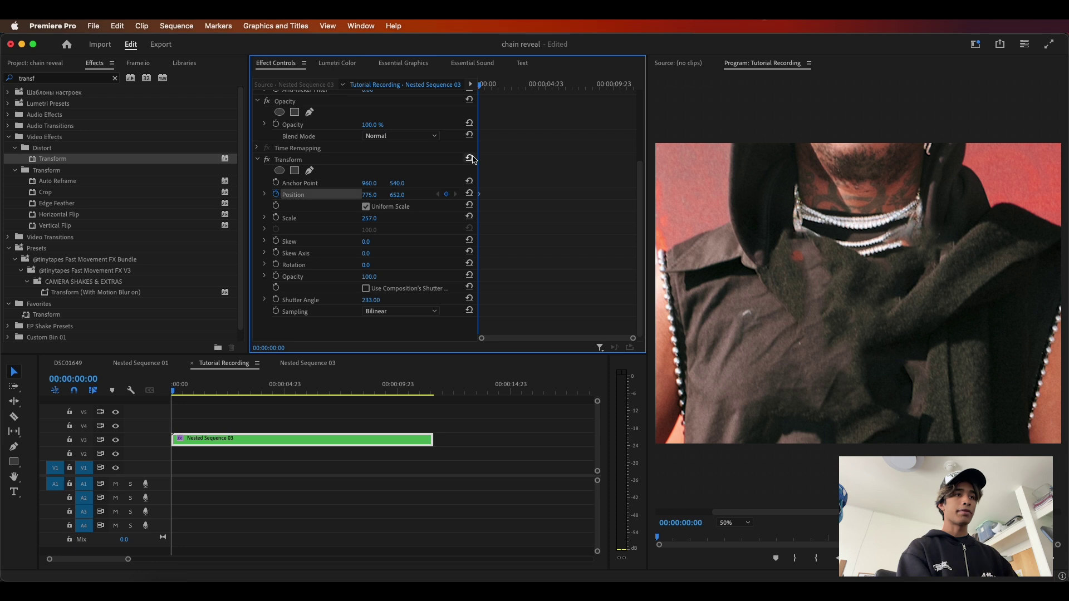
{"action": "left_click_drag", "start_coordinate": [479, 85], "coordinate": [484, 84]}
{"action": "left_click_drag", "start_coordinate": [398, 195], "coordinate": [140, 195]}
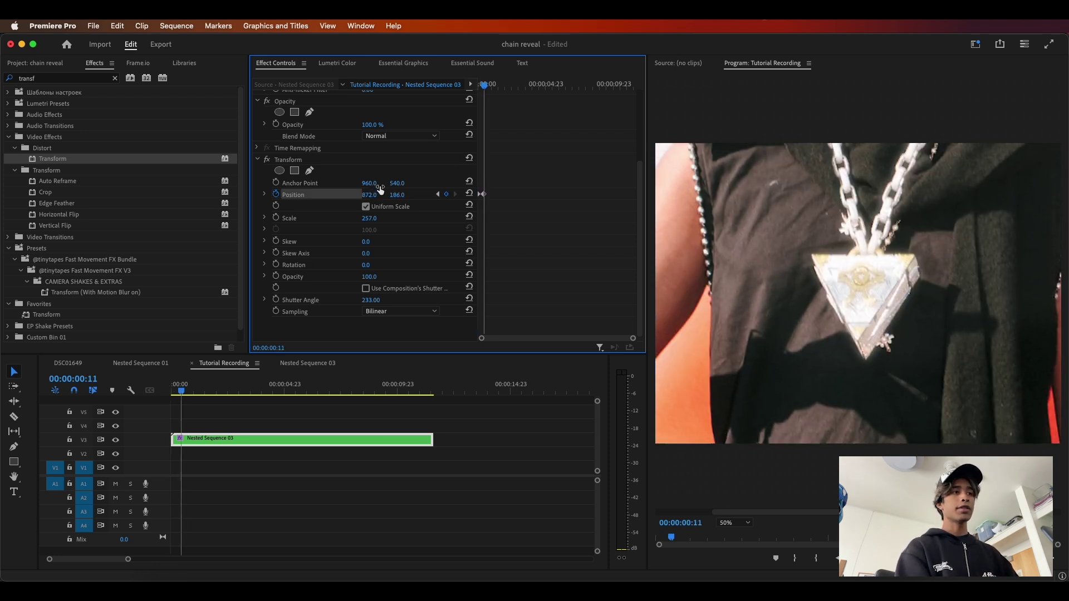
Keyframe Transform Scale at the clip's start and at 00:00:00:11 with 302.0, and set Position there to 872.0, 85.0
{"action": "left_click_drag", "start_coordinate": [484, 84], "coordinate": [469, 86]}
{"action": "key", "text": "="}
{"action": "key", "text": "="}
{"action": "key", "text": "="}
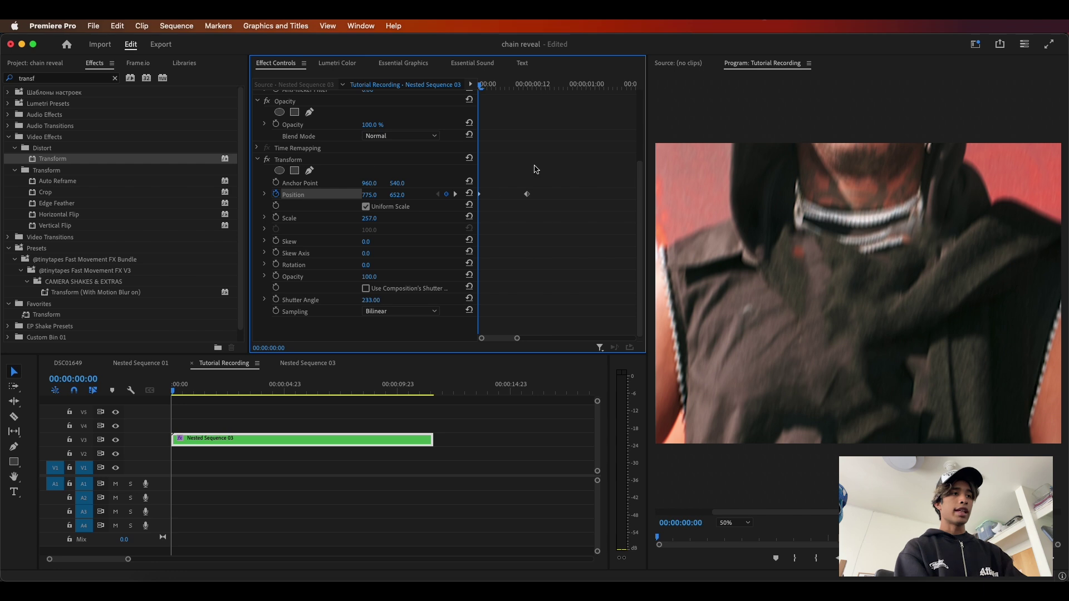
{"action": "left_click", "coordinate": [276, 218]}
{"action": "left_click_drag", "start_coordinate": [483, 85], "coordinate": [529, 87]}
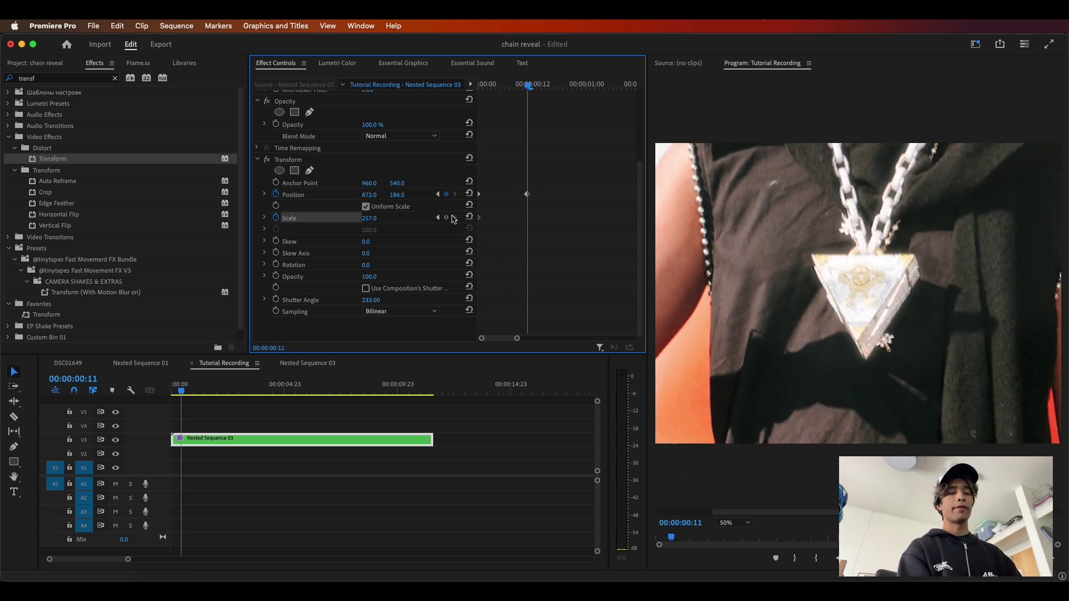
{"action": "left_click_drag", "start_coordinate": [370, 218], "coordinate": [362, 195]}
Play back the Transform zoom down to the pendant from the start of the sequence
{"action": "left_click_drag", "start_coordinate": [529, 85], "coordinate": [455, 85]}
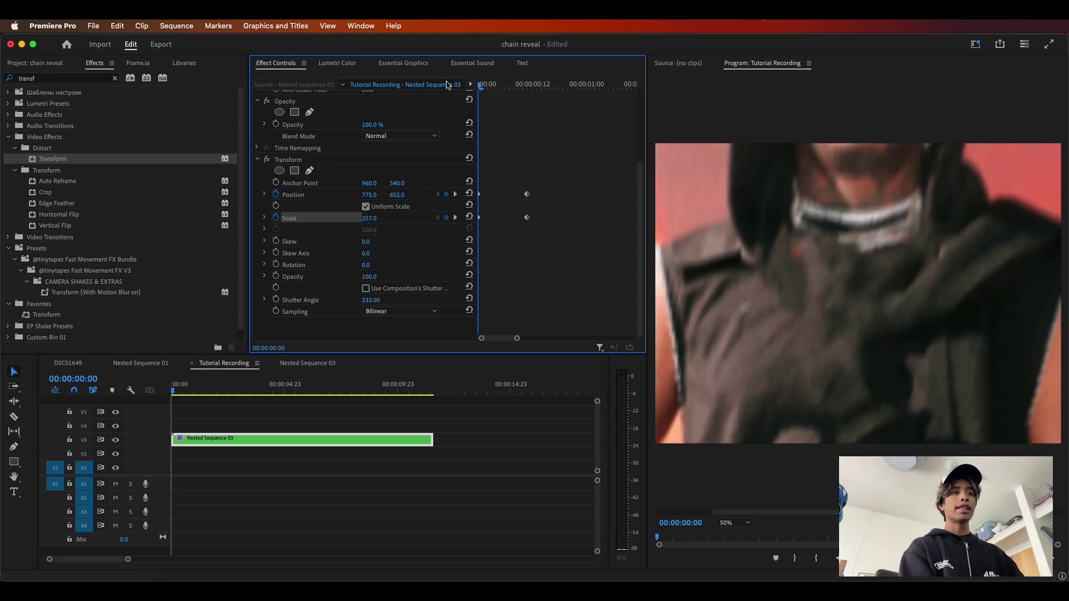
{"action": "key", "text": "space"}
{"action": "key", "text": "space"}
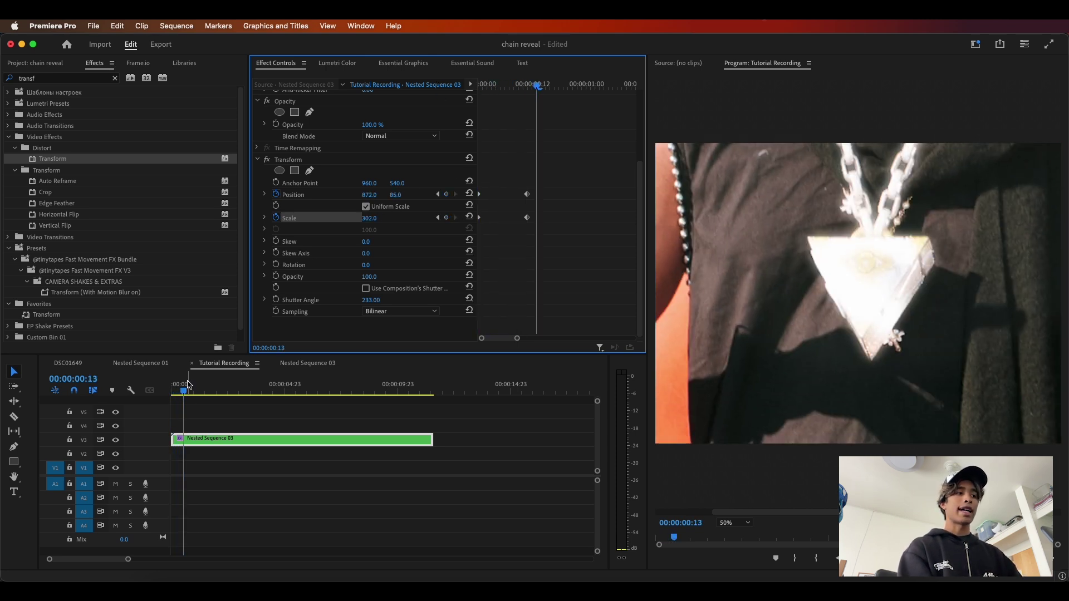
{"action": "left_click_drag", "start_coordinate": [544, 85], "coordinate": [467, 87]}
{"action": "key", "text": "space"}
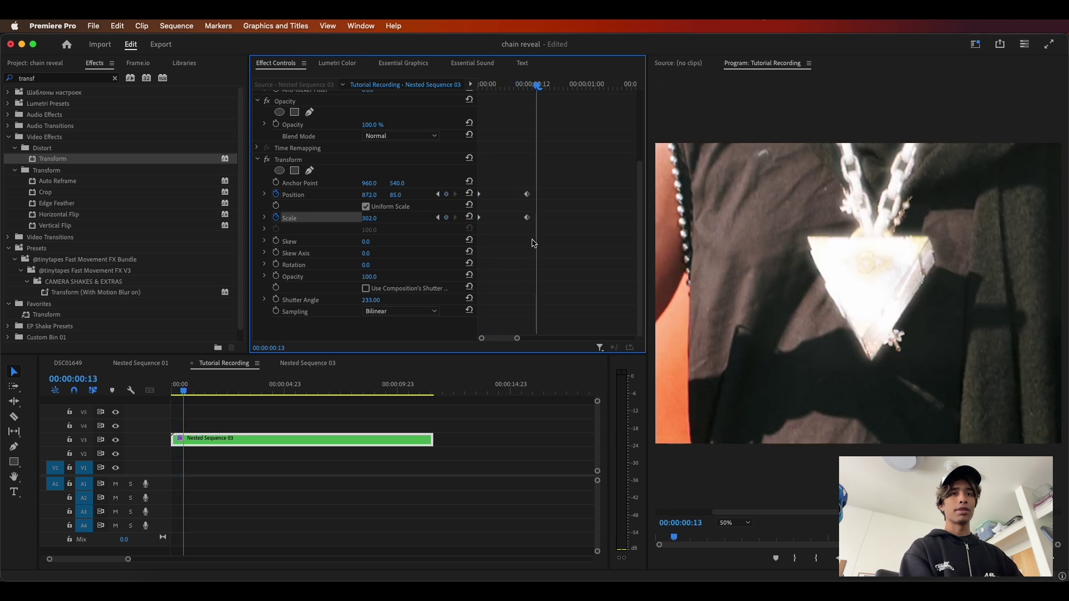
Ease the incoming velocity of the Position and Scale keyframes at 00:00:00:11 so the movement starts fast and slows to a stop
{"action": "left_click", "coordinate": [265, 194]}
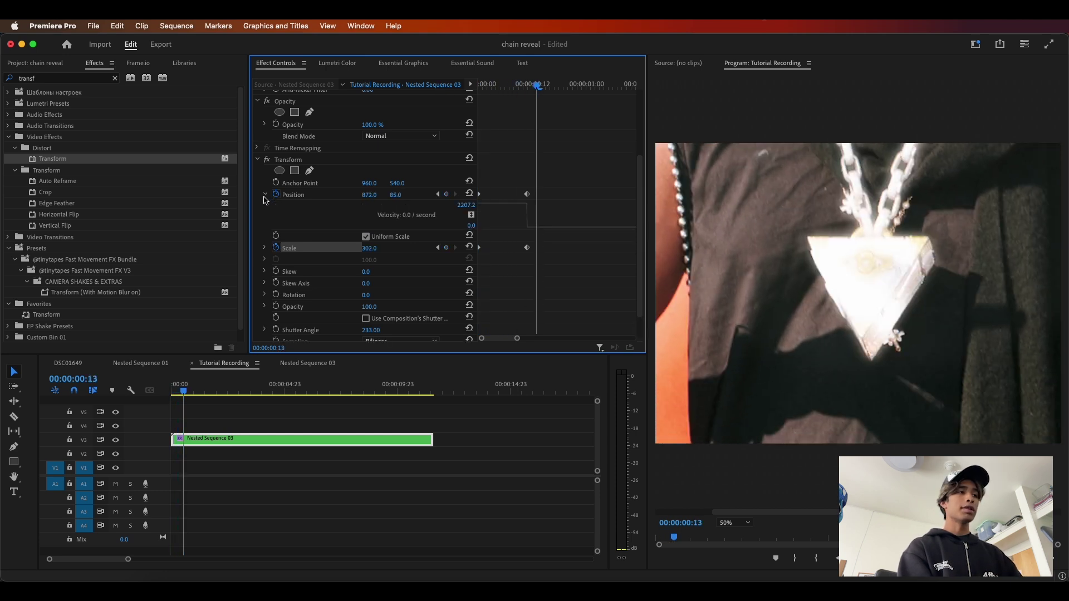
{"action": "left_click", "coordinate": [264, 248]}
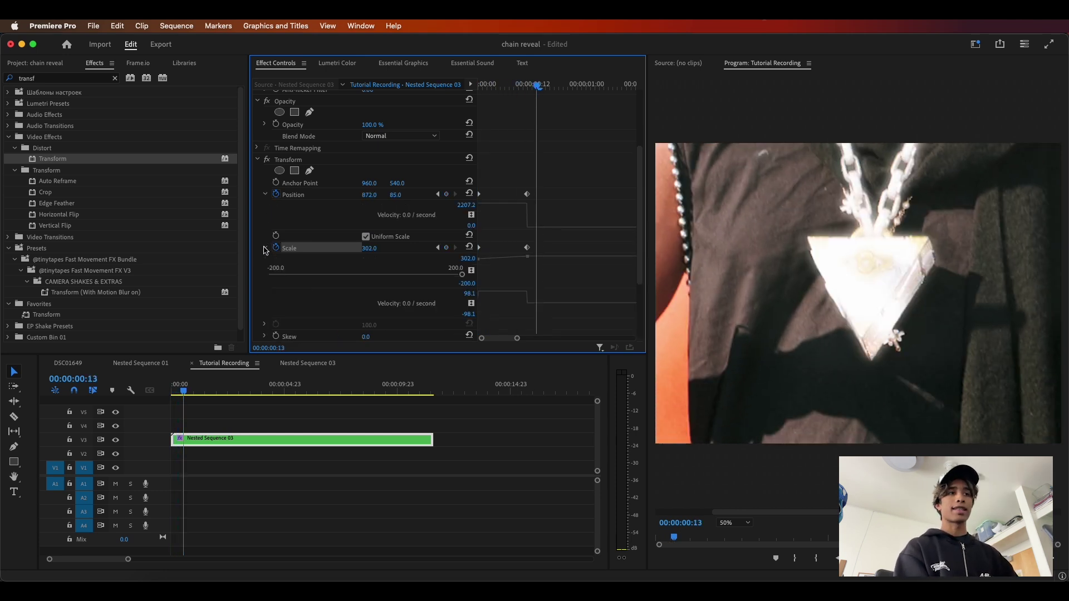
{"action": "left_click_drag", "start_coordinate": [538, 84], "coordinate": [496, 84]}
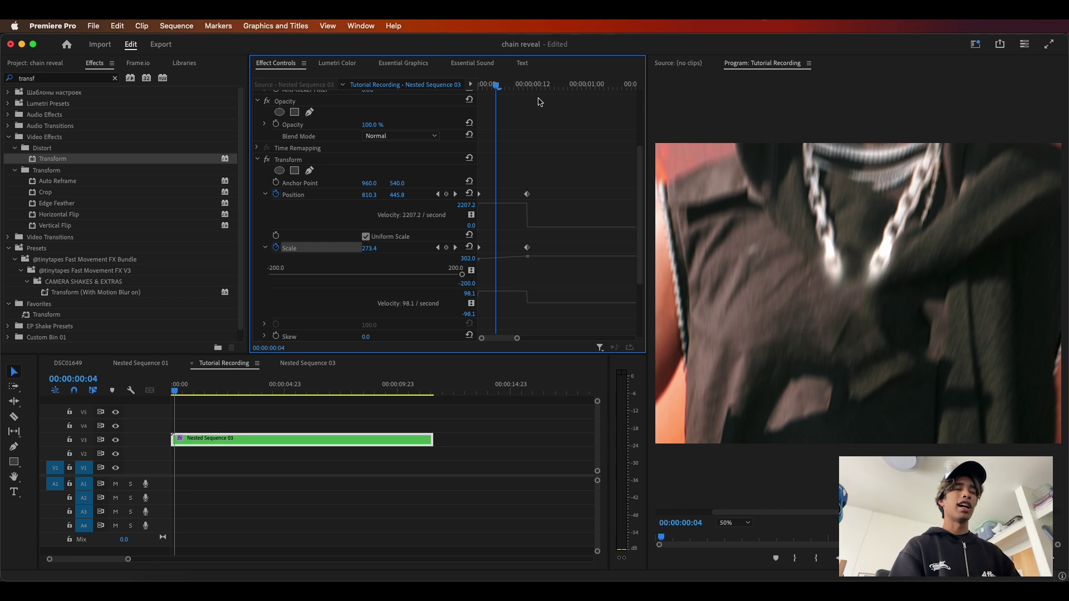
{"action": "left_click_drag", "start_coordinate": [507, 84], "coordinate": [528, 84]}
{"action": "left_click", "coordinate": [265, 195]}
{"action": "left_click", "coordinate": [265, 194]}
{"action": "left_click", "coordinate": [264, 248]}
{"action": "left_click", "coordinate": [264, 247]}
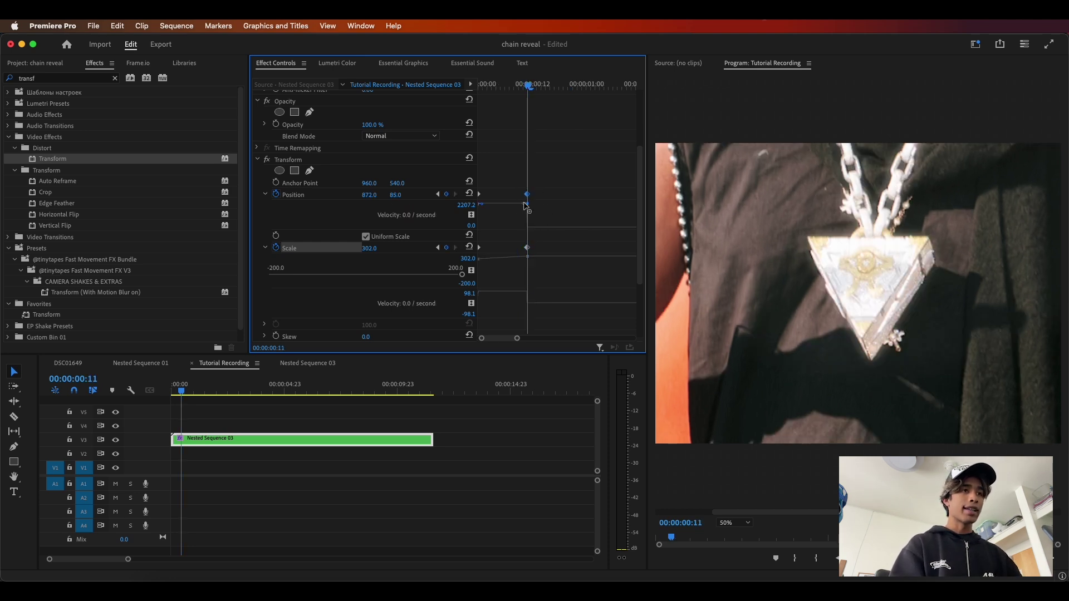
{"action": "left_click_drag", "start_coordinate": [522, 206], "coordinate": [501, 227]}
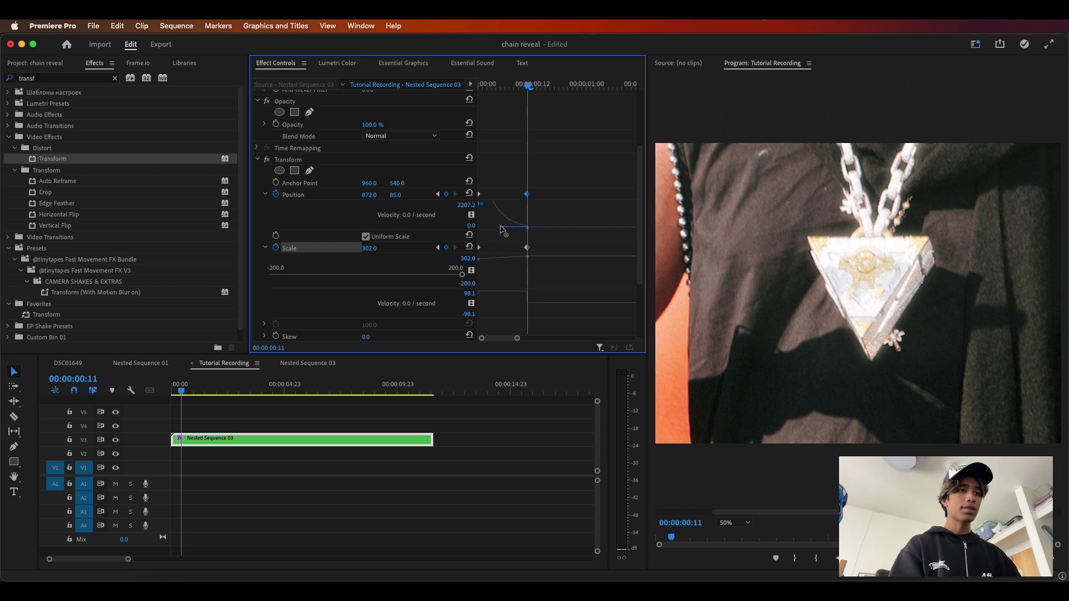
{"action": "left_click_drag", "start_coordinate": [496, 230], "coordinate": [495, 229]}
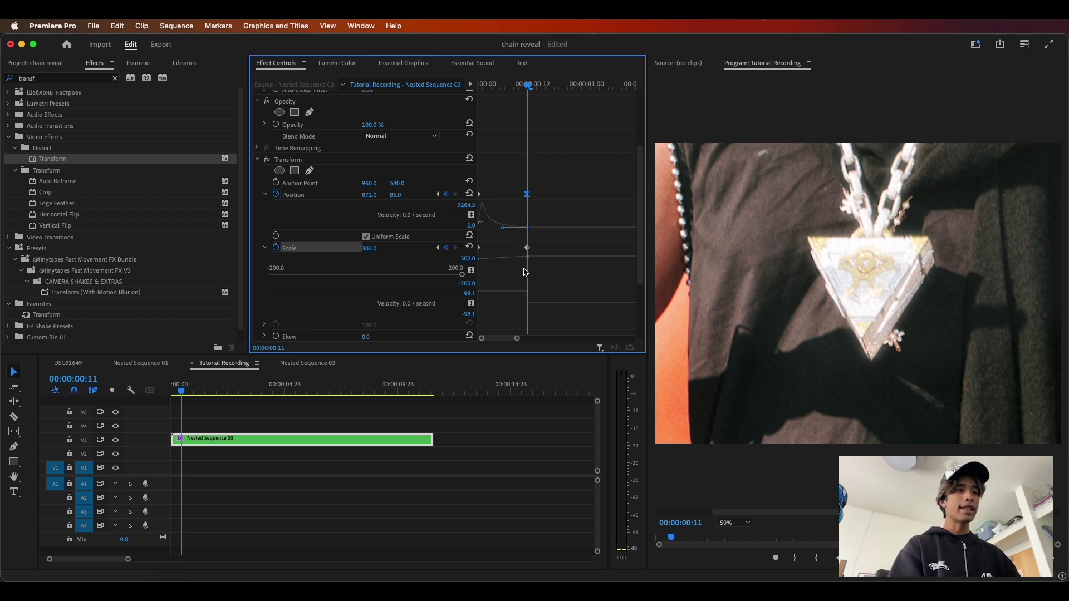
{"action": "left_click_drag", "start_coordinate": [526, 295], "coordinate": [503, 302]}
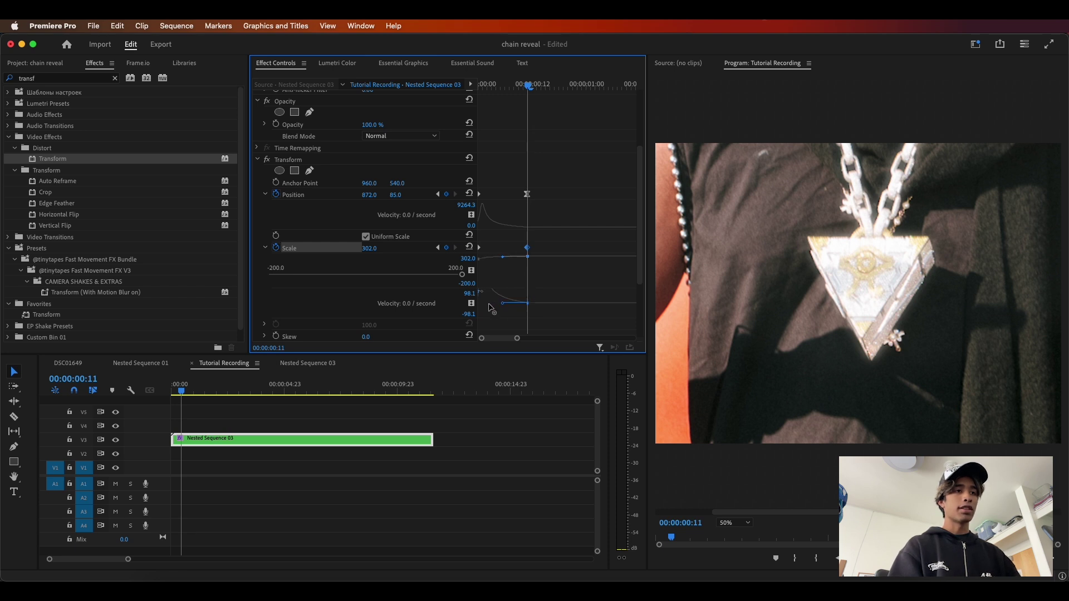
Play back and scrub the eased Transform movement, then place the playhead at 00:00:00:19
{"action": "scroll", "coordinate": [495, 256], "scroll_direction": "up", "scroll_amount": 1}
{"action": "key", "text": "Right"}
{"action": "key", "text": "shift+Right"}
{"action": "left_click_drag", "start_coordinate": [173, 391], "coordinate": [131, 413]}
{"action": "key", "text": "space"}
{"action": "key", "text": "space"}
{"action": "left_click_drag", "start_coordinate": [188, 390], "coordinate": [174, 402]}
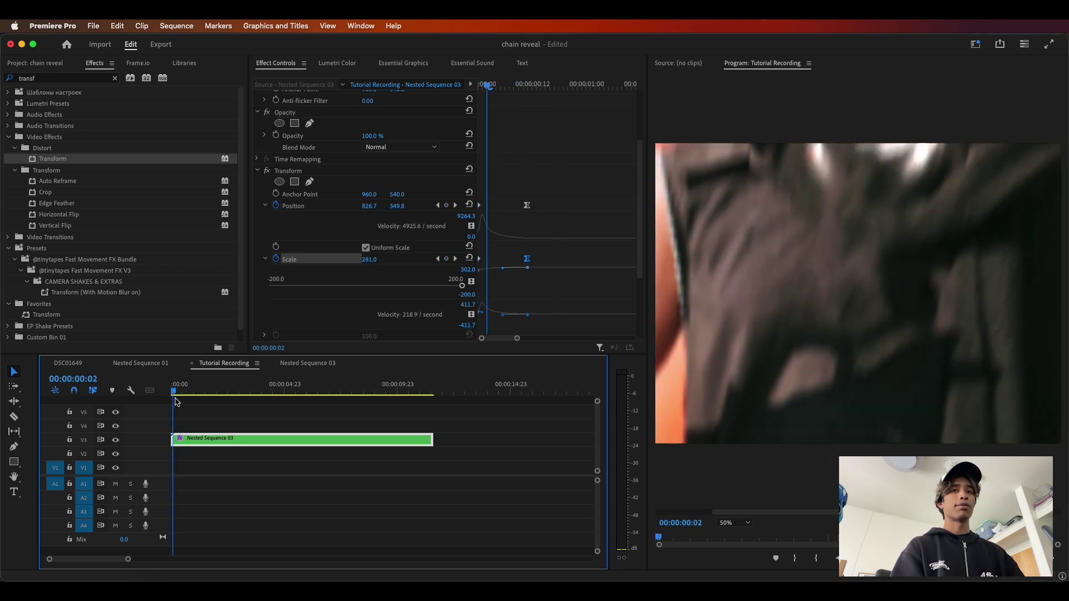
{"action": "key", "text": "space"}
{"action": "key", "text": "space"}
{"action": "left_click_drag", "start_coordinate": [542, 88], "coordinate": [513, 88]}
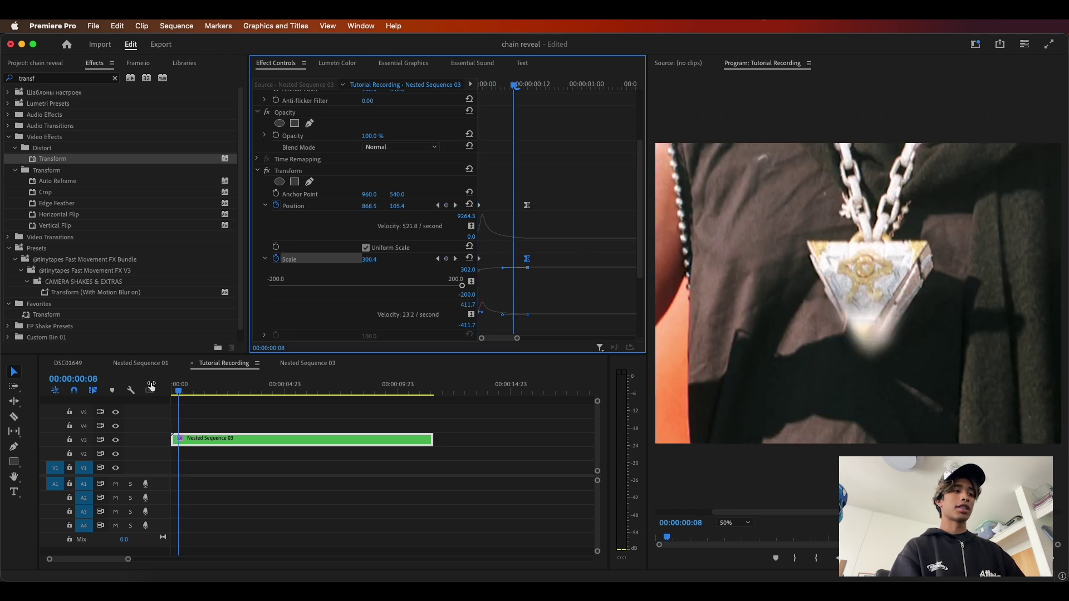
{"action": "left_click", "coordinate": [189, 390]}
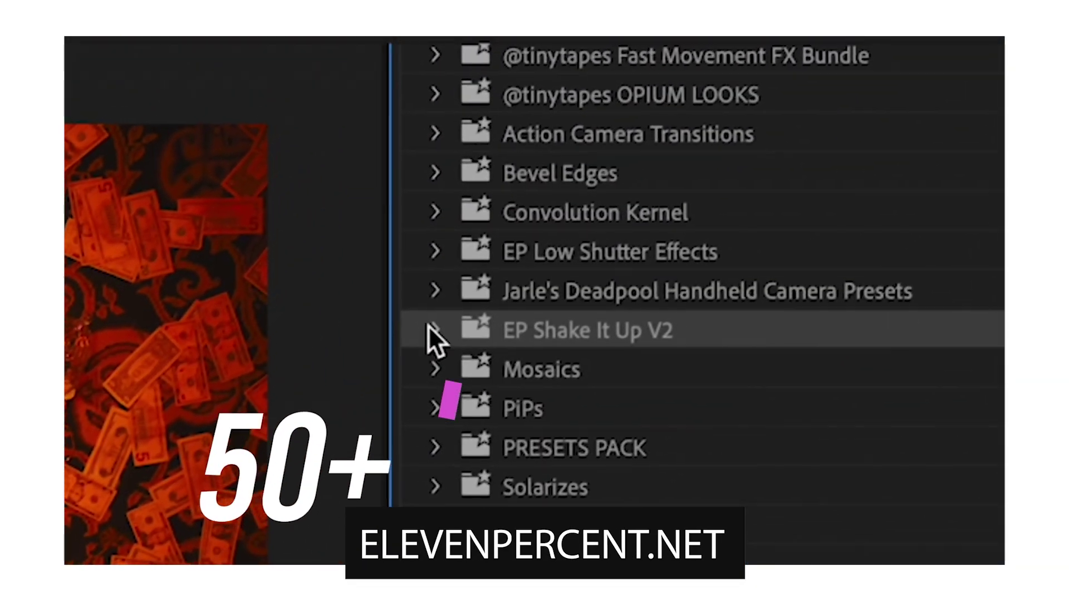
{"action": "left_click", "coordinate": [434, 330]}
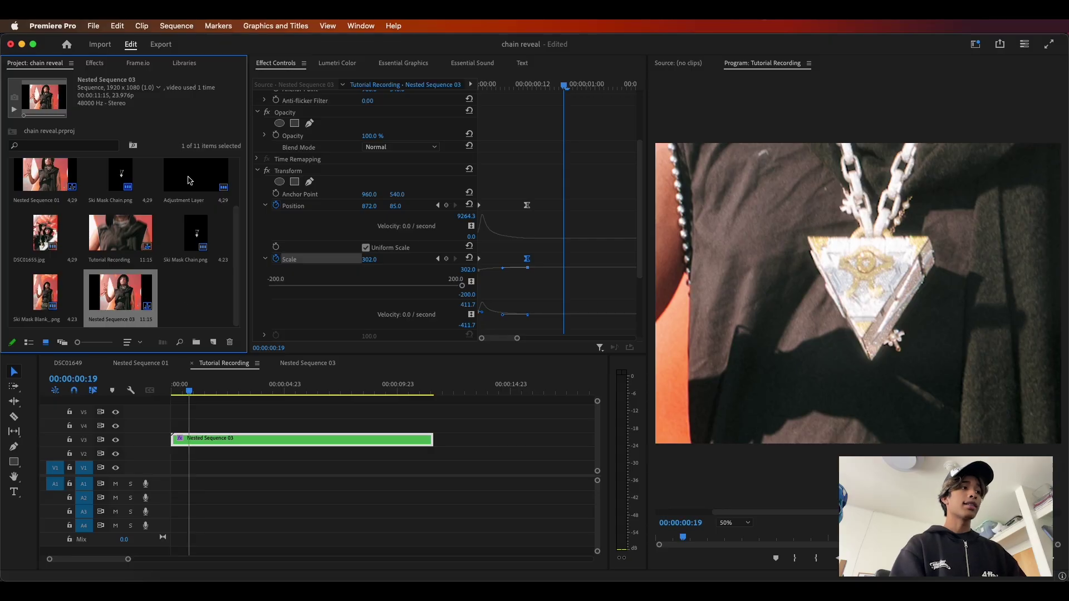
Place the Adjustment Layer on V4 above Nested Sequence 03 and shorten it to a brief clip
{"action": "left_click", "coordinate": [190, 180]}
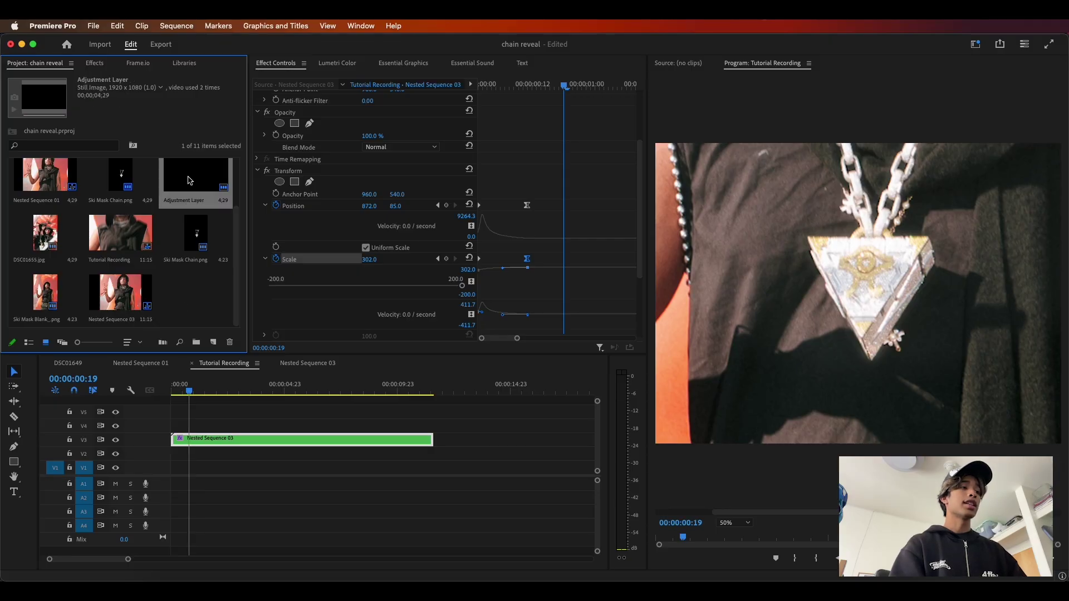
{"action": "left_click_drag", "start_coordinate": [190, 180], "coordinate": [277, 424]}
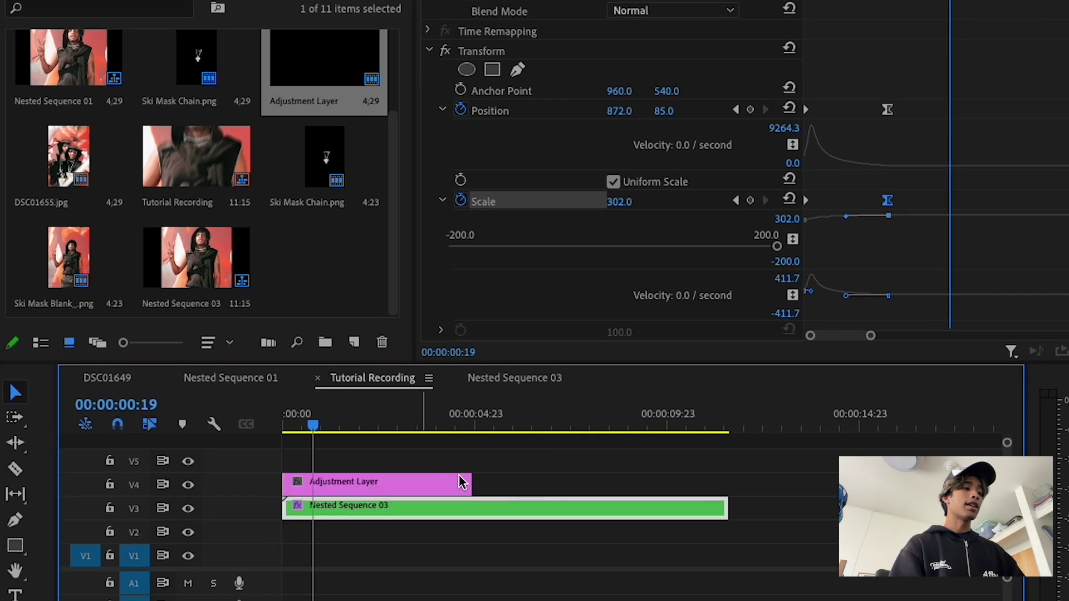
{"action": "left_click_drag", "start_coordinate": [471, 483], "coordinate": [548, 483]}
{"action": "key", "text": "equal"}
{"action": "key", "text": "equal"}
Move the adjustment layer to start at 00:00:00:07, spanning the 00:00:00:11 landing frame, and trim its end to make it 8 frames long
{"action": "left_click_drag", "start_coordinate": [521, 423], "coordinate": [420, 452]}
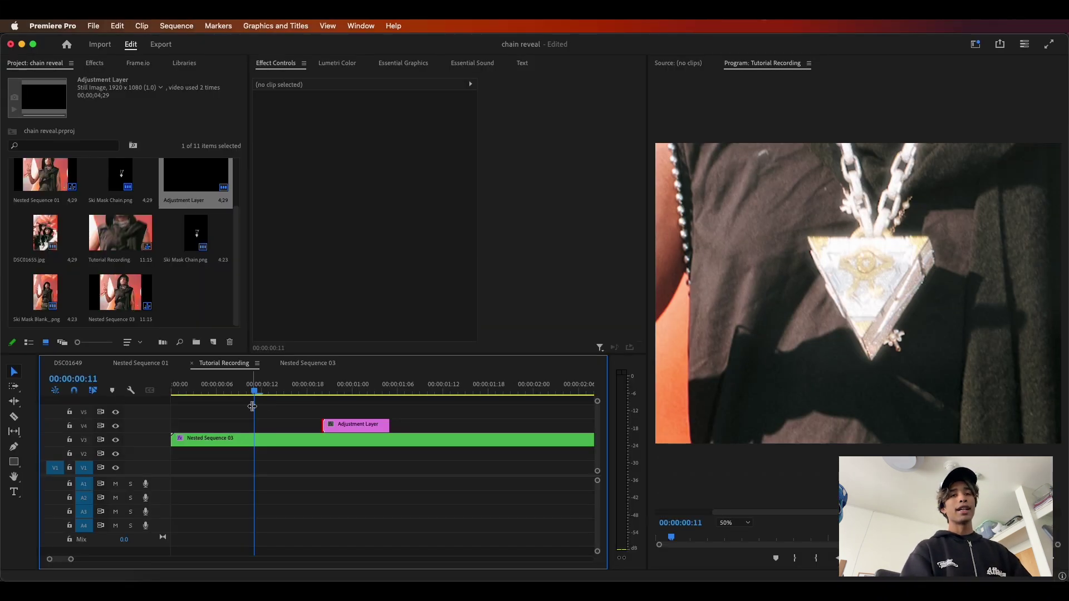
{"action": "mouse_move", "coordinate": [252, 407]}
{"action": "left_mouse_down"}
{"action": "mouse_move", "coordinate": [127, 425]}
{"action": "mouse_move", "coordinate": [255, 412]}
{"action": "left_mouse_up"}
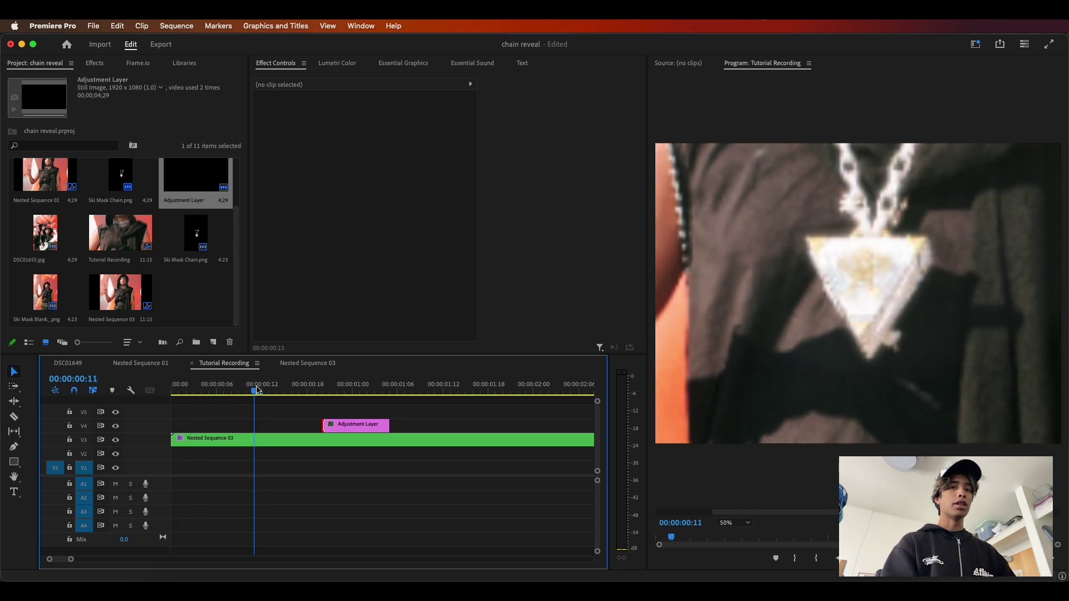
{"action": "left_click_drag", "start_coordinate": [358, 429], "coordinate": [259, 429]}
{"action": "key", "text": "="}
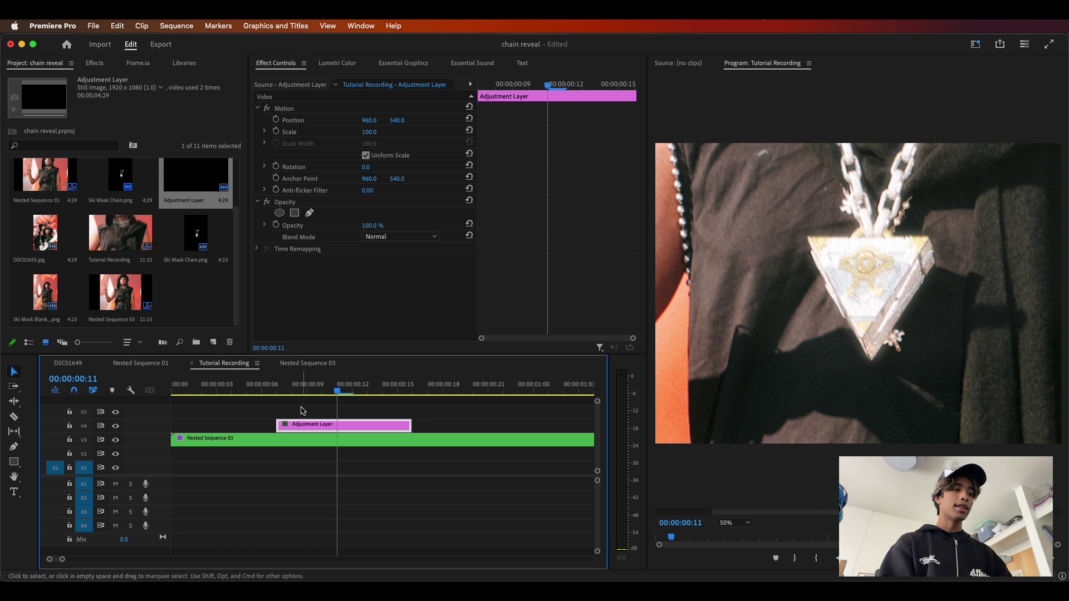
{"action": "left_click_drag", "start_coordinate": [410, 425], "coordinate": [396, 424]}
Search the effects for "shakeitup" and expand the EP Shake It Up V2 preset folder
{"action": "left_click", "coordinate": [95, 63]}
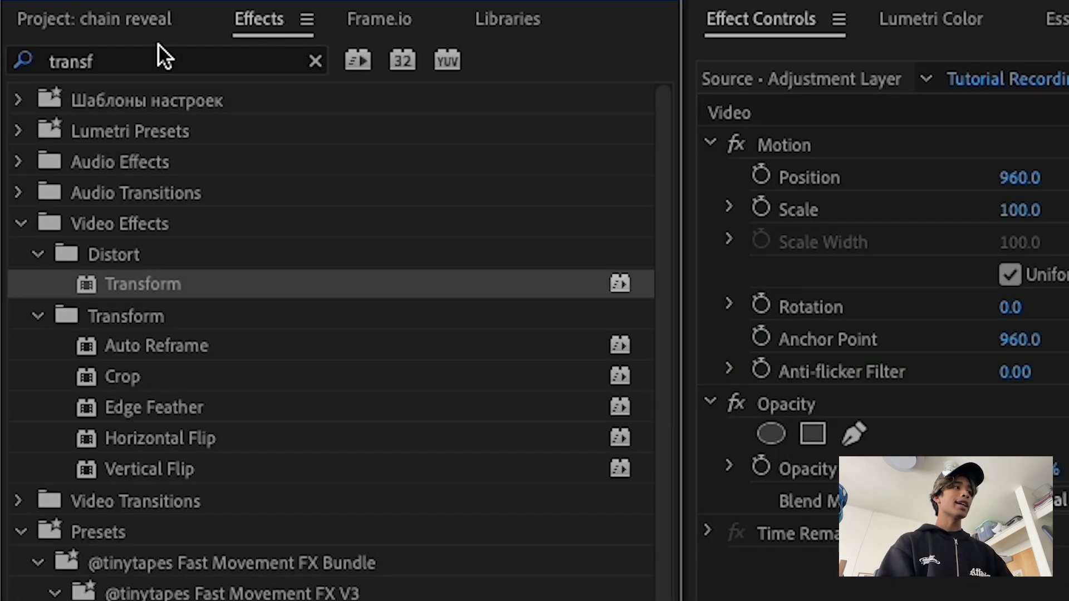
{"action": "double_click", "coordinate": [205, 60]}
{"action": "type", "text": "shakeitup"}
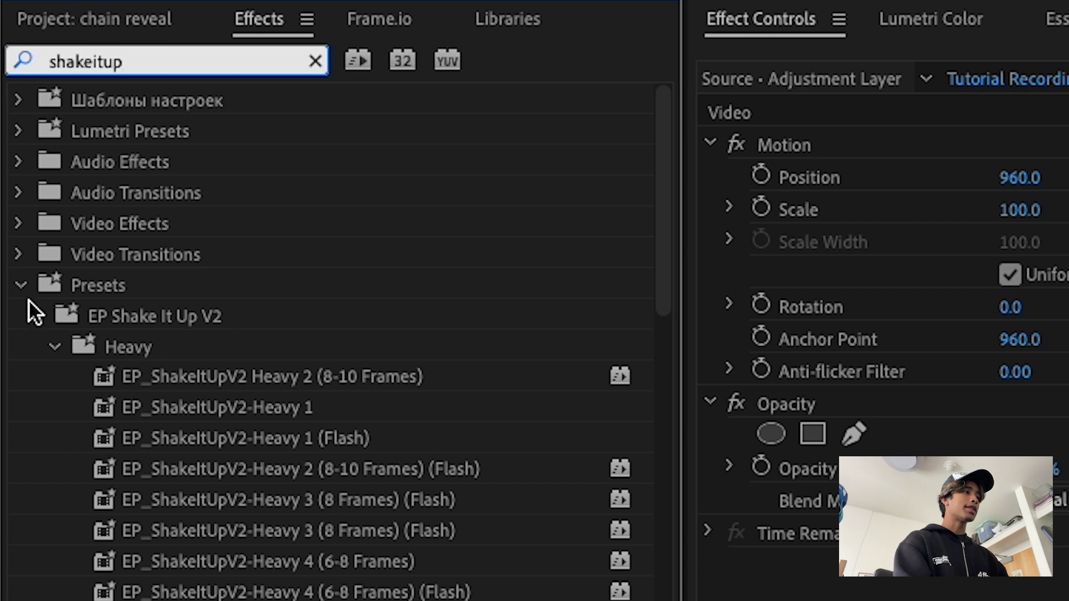
{"action": "left_click", "coordinate": [41, 307]}
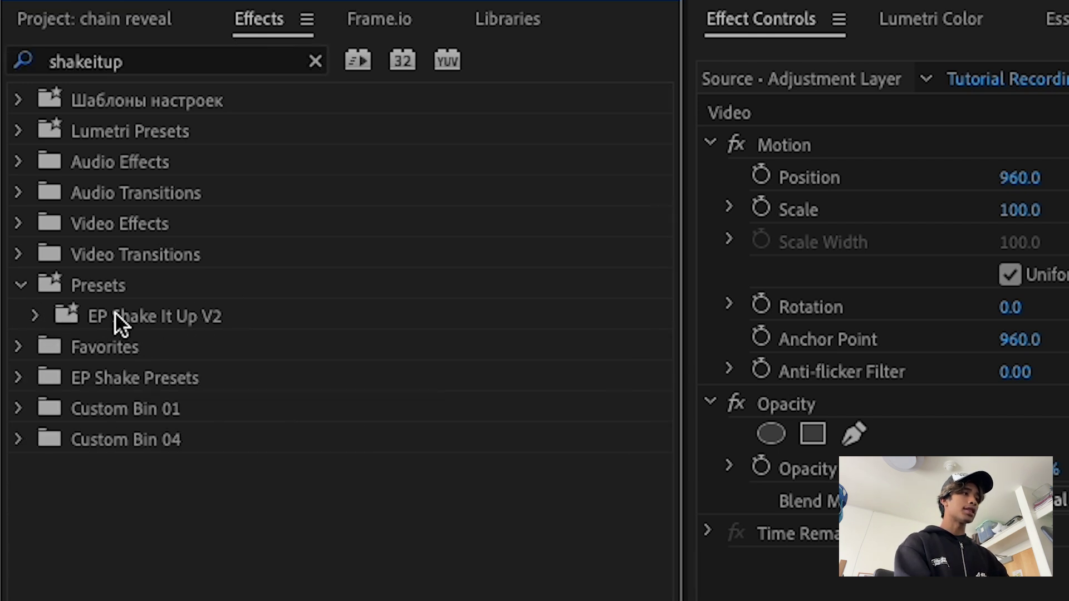
{"action": "left_click", "coordinate": [36, 311]}
{"action": "scroll", "coordinate": [261, 484], "scroll_direction": "down", "scroll_amount": 4}
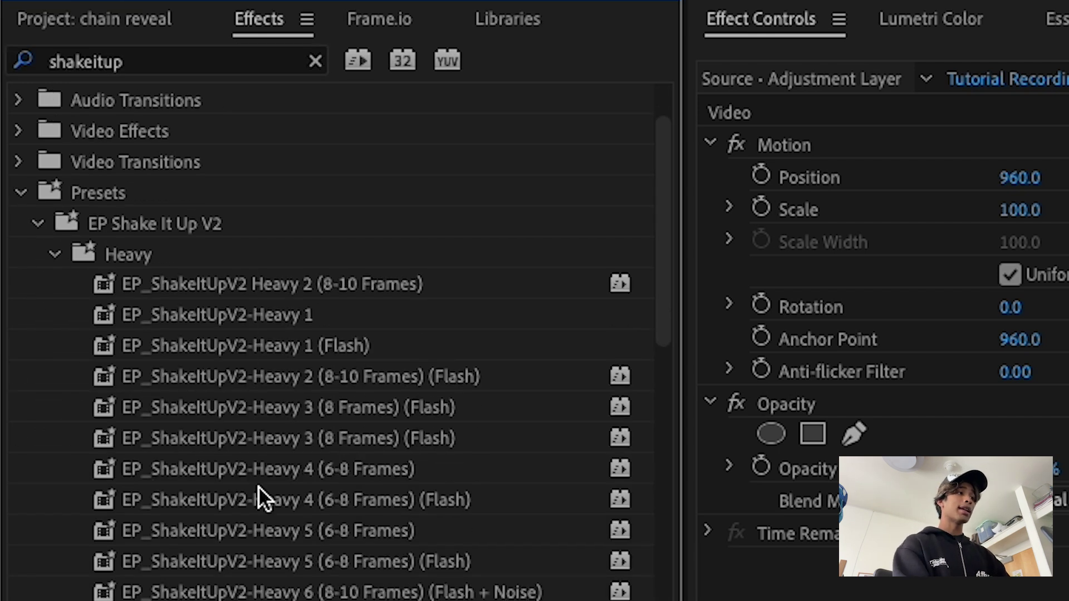
Apply the EP_ShakeItUpV2- Hit 1 (6-8 Frames) (Flash) preset from the HITs folder to the adjustment layer
{"action": "scroll", "coordinate": [265, 478], "scroll_direction": "down", "scroll_amount": 3}
{"action": "scroll", "coordinate": [389, 538], "scroll_direction": "down", "scroll_amount": 10}
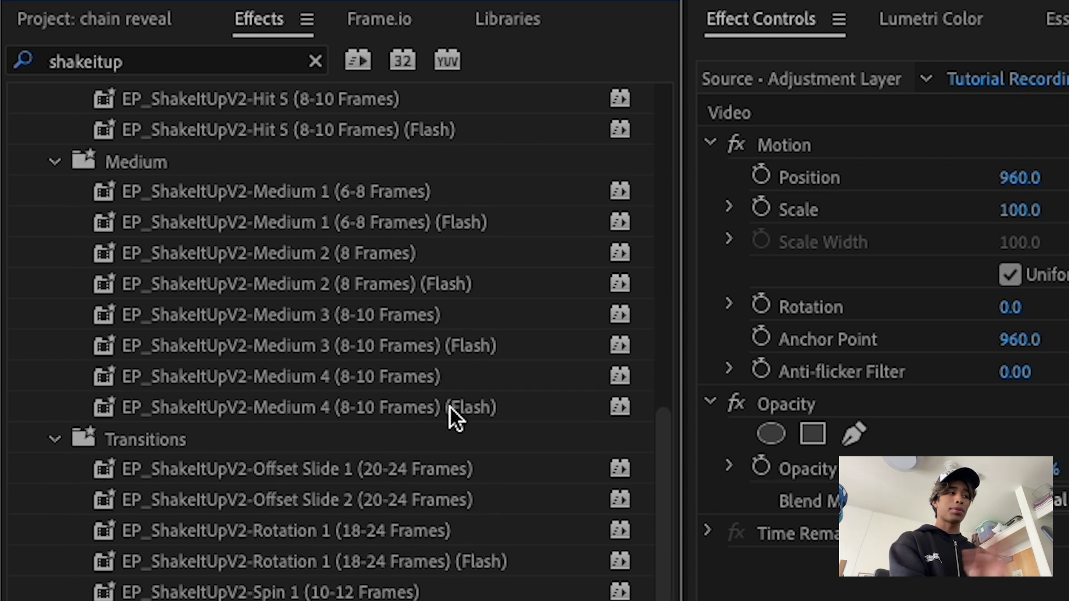
{"action": "scroll", "coordinate": [422, 406], "scroll_direction": "up", "scroll_amount": 2}
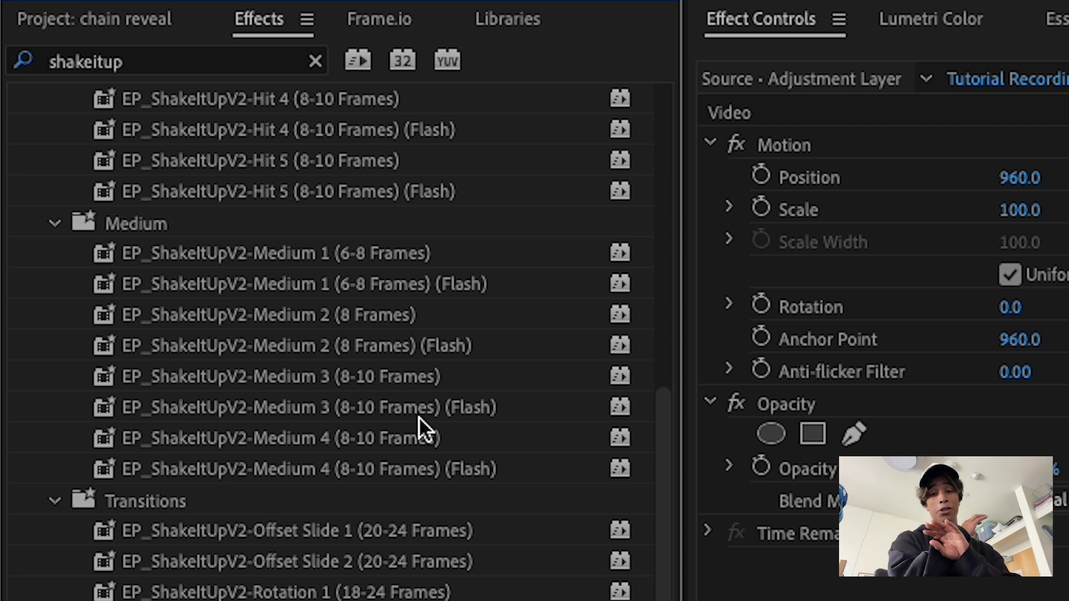
{"action": "scroll", "coordinate": [418, 416], "scroll_direction": "up", "scroll_amount": 6}
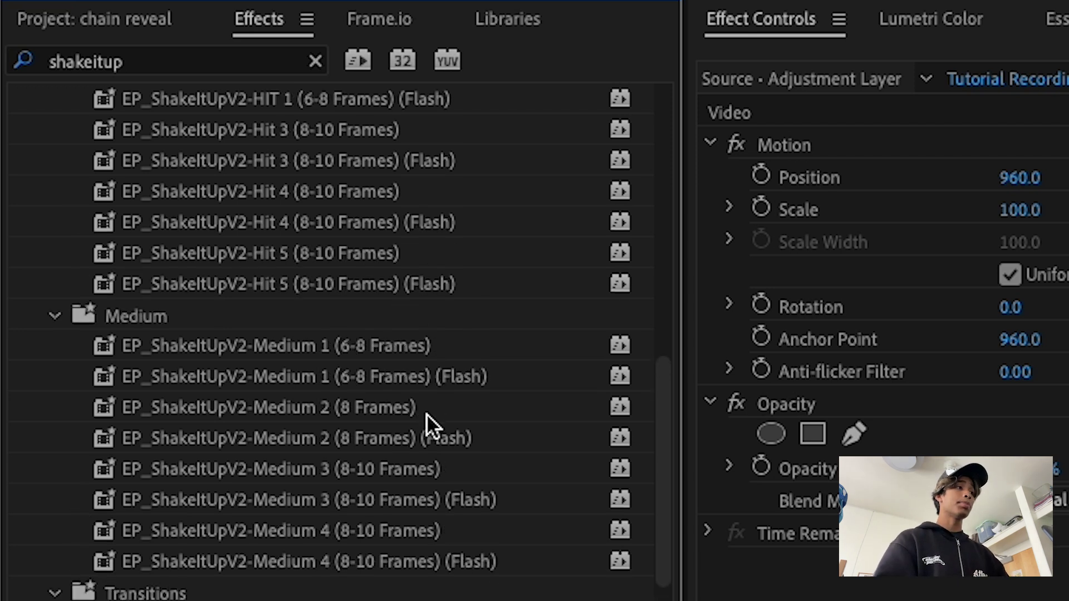
{"action": "scroll", "coordinate": [423, 410], "scroll_direction": "up", "scroll_amount": 5}
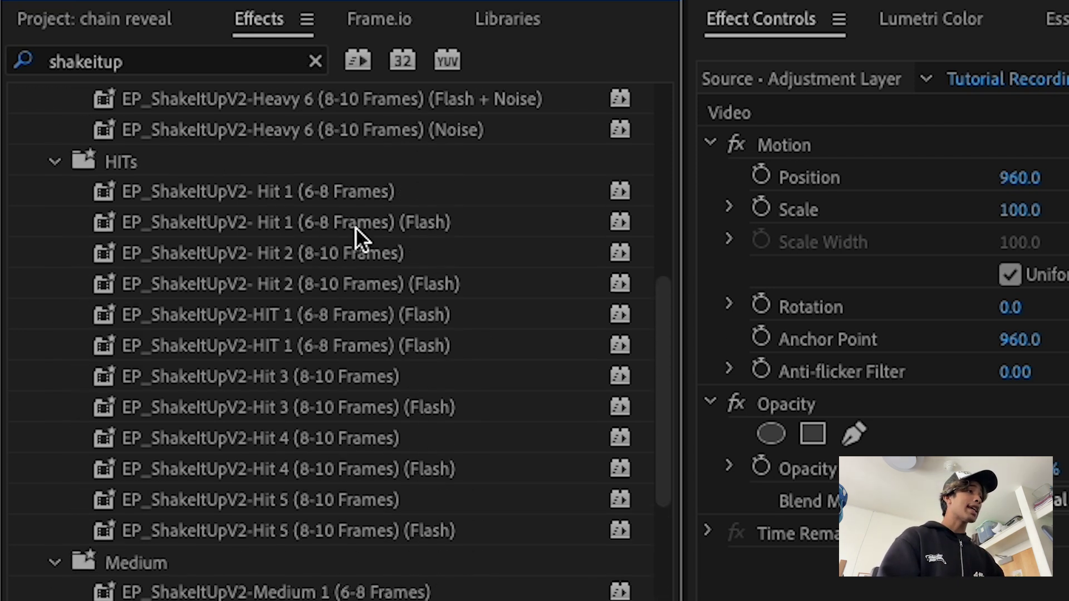
{"action": "left_click_drag", "start_coordinate": [362, 222], "coordinate": [599, 364]}
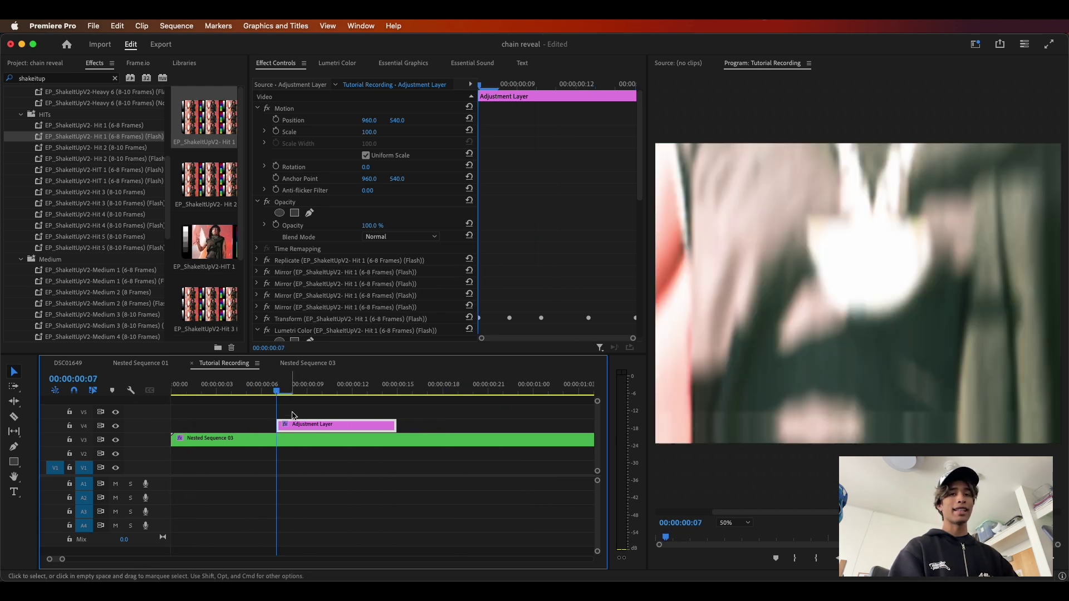
Move the adjustment layer to start at 00:00:00:11 and play back the shake with the pendant zoom
{"action": "left_click_drag", "start_coordinate": [365, 427], "coordinate": [70, 446]}
{"action": "key", "text": "space"}
{"action": "left_click_drag", "start_coordinate": [255, 385], "coordinate": [85, 444]}
{"action": "key", "text": "space"}
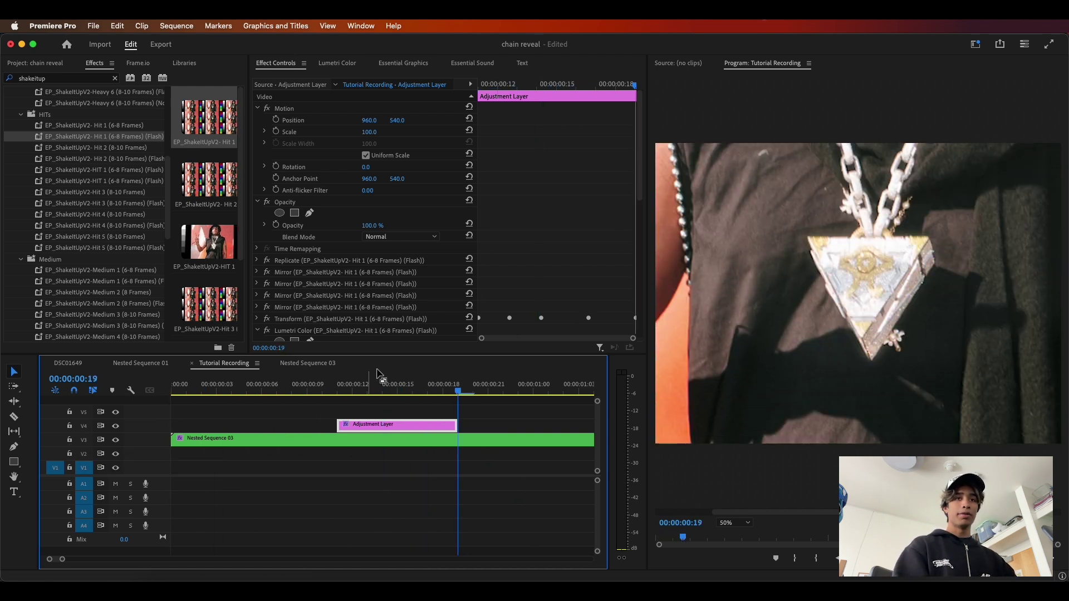
Split the Nested Sequence 03 clip at 00:00:01:06
{"action": "key", "text": "space"}
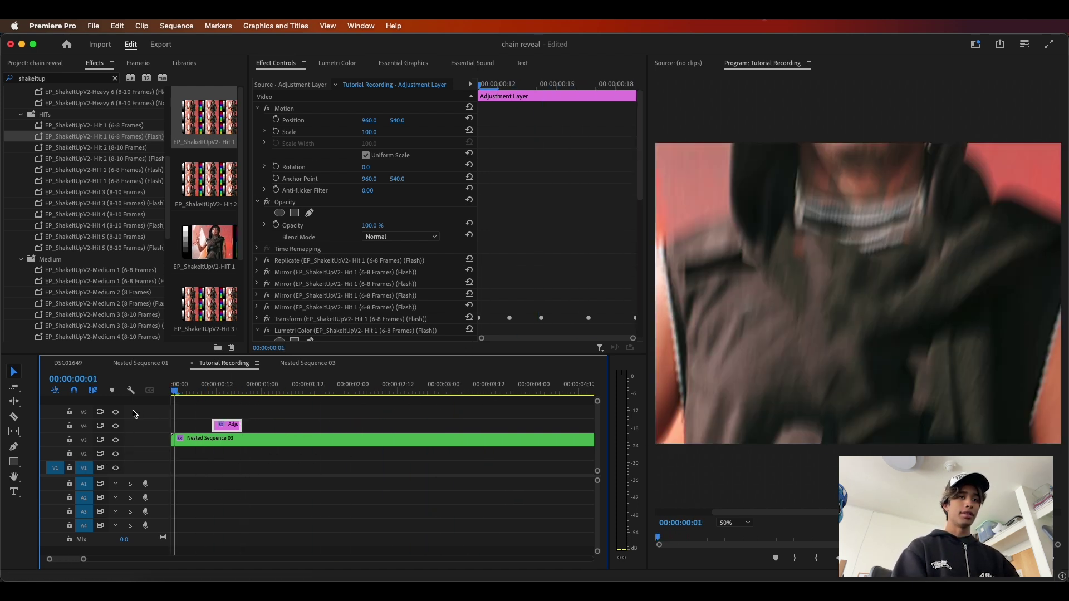
{"action": "key", "text": "super+k"}
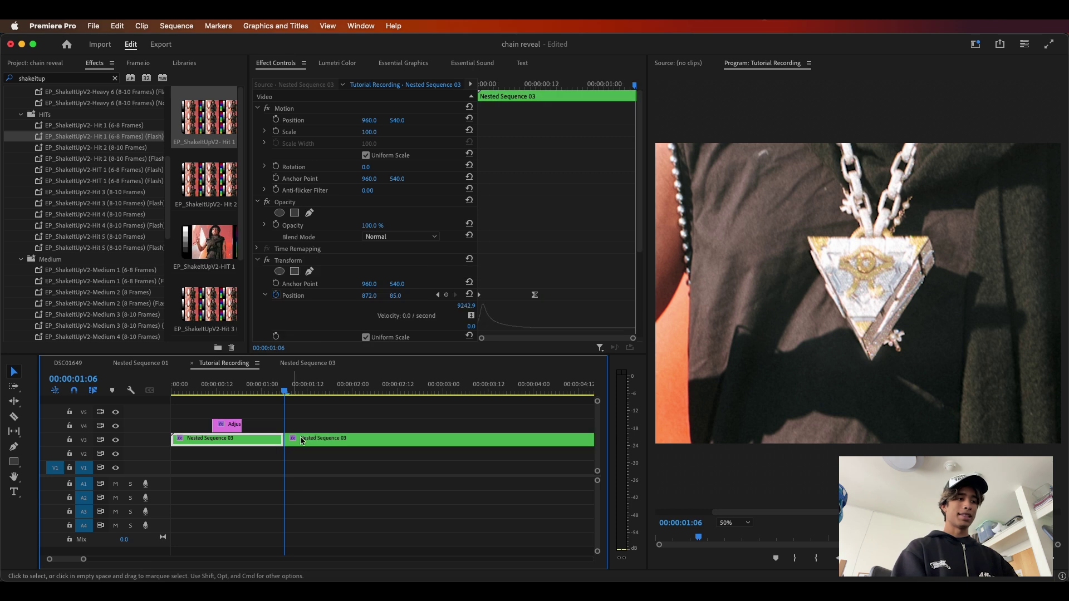
Place a second adjustment layer on V4, trimmed to span 00:00:00:23 to 00:00:01:14 over the Nested Sequence 03 cut
{"action": "left_click", "coordinate": [233, 427]}
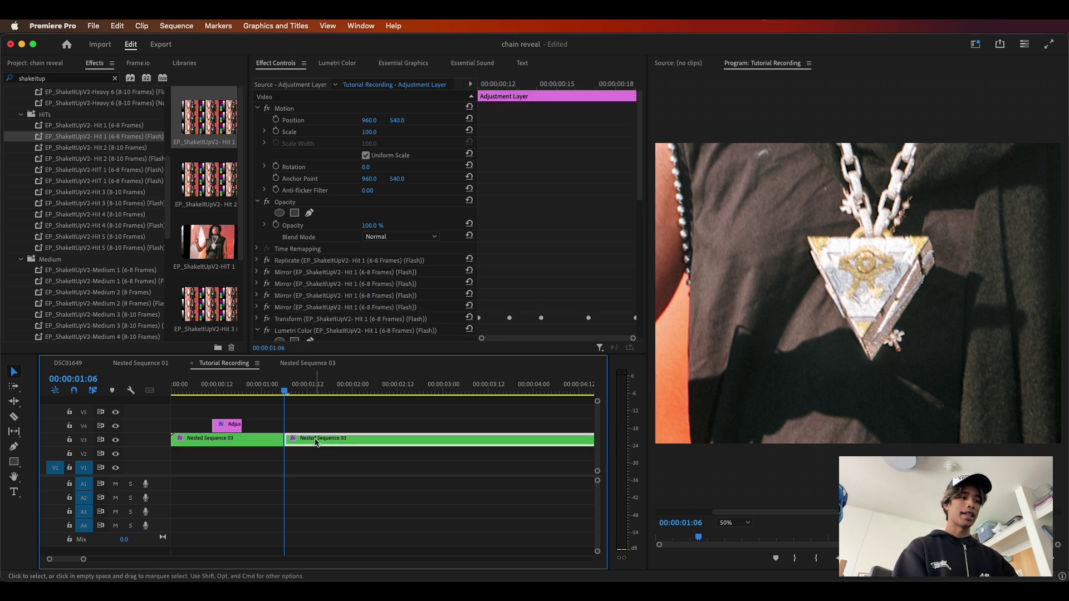
{"action": "left_click", "coordinate": [236, 429]}
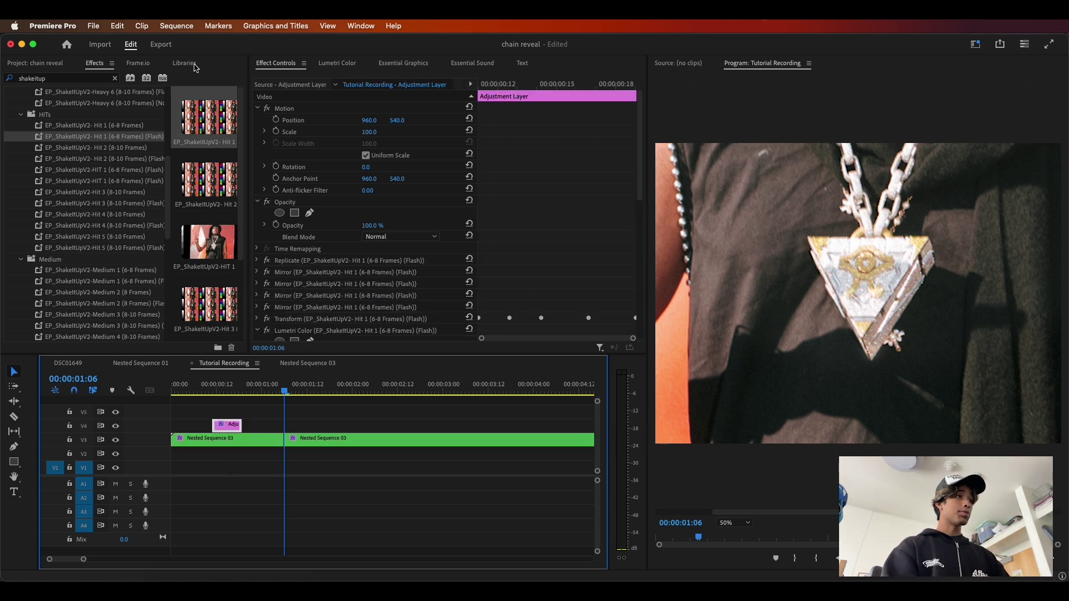
{"action": "left_click", "coordinate": [60, 66]}
{"action": "left_click_drag", "start_coordinate": [200, 193], "coordinate": [309, 427]}
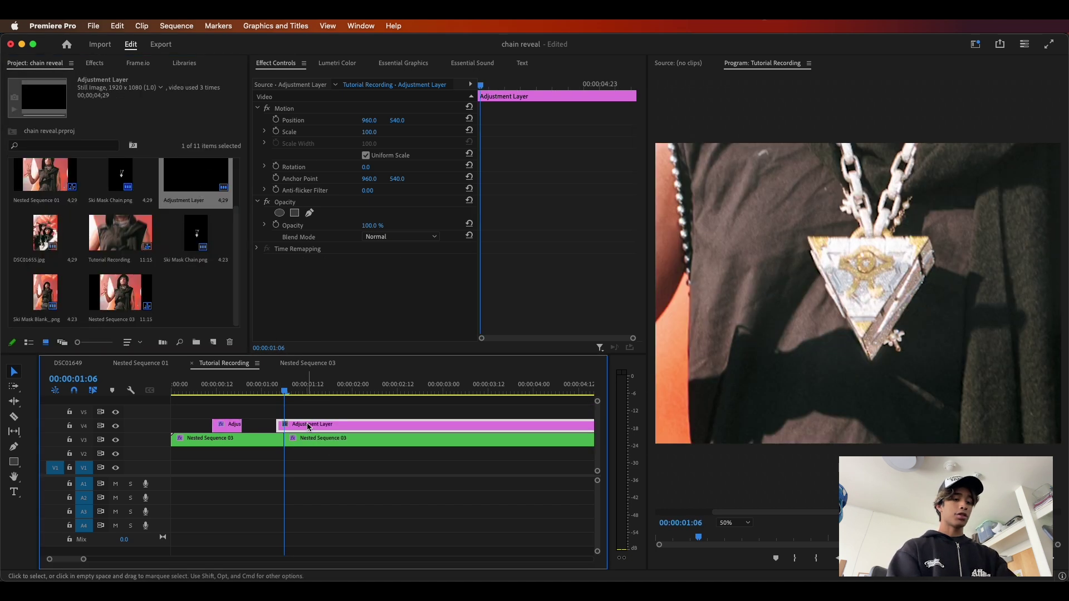
{"action": "left_click_drag", "start_coordinate": [419, 384], "coordinate": [542, 396]}
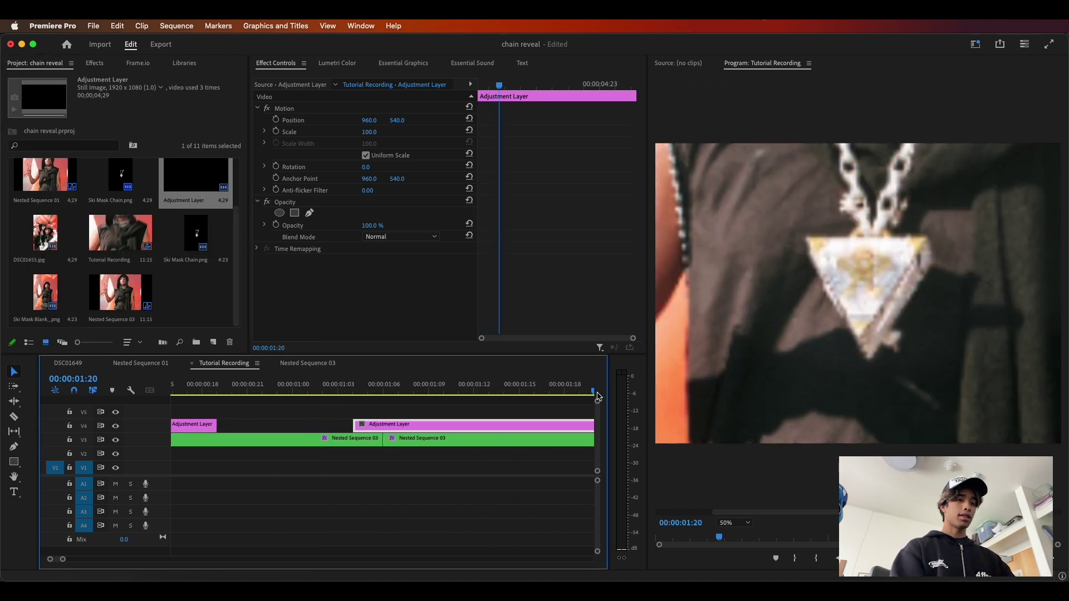
{"action": "key", "text": "super+k"}
{"action": "left_click_drag", "start_coordinate": [534, 427], "coordinate": [434, 422]}
Apply the EP_ShakeItUpV2-Spin 1 (10-12 Frames) preset from the Transitions folder to the new adjustment layer and preview it across the cut
{"action": "left_click", "coordinate": [95, 63]}
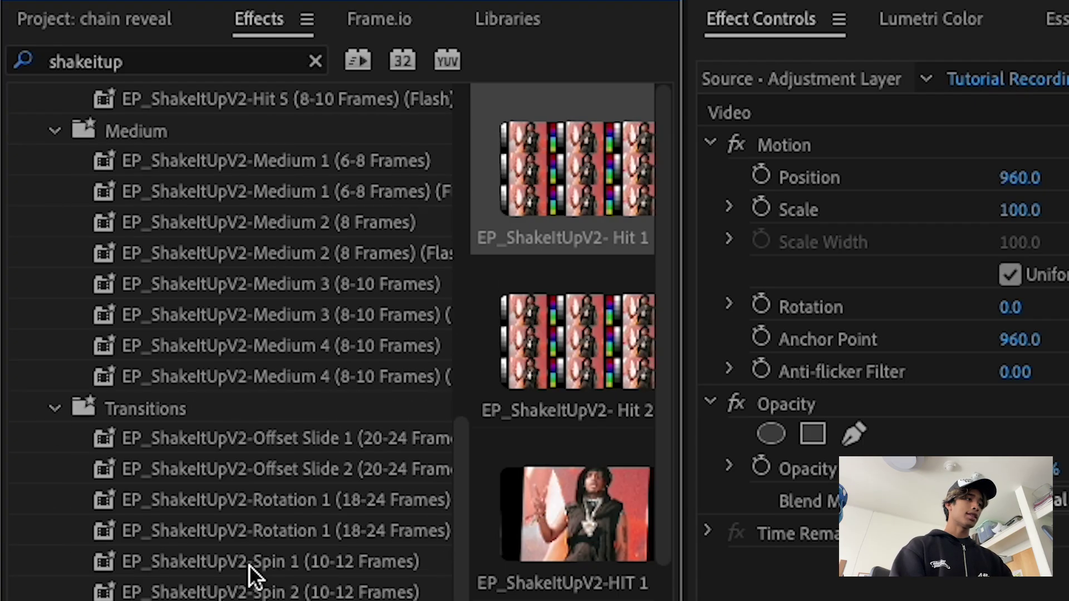
{"action": "scroll", "coordinate": [91, 263], "scroll_direction": "down", "scroll_amount": 5}
{"action": "scroll", "coordinate": [279, 479], "scroll_direction": "up", "scroll_amount": 4}
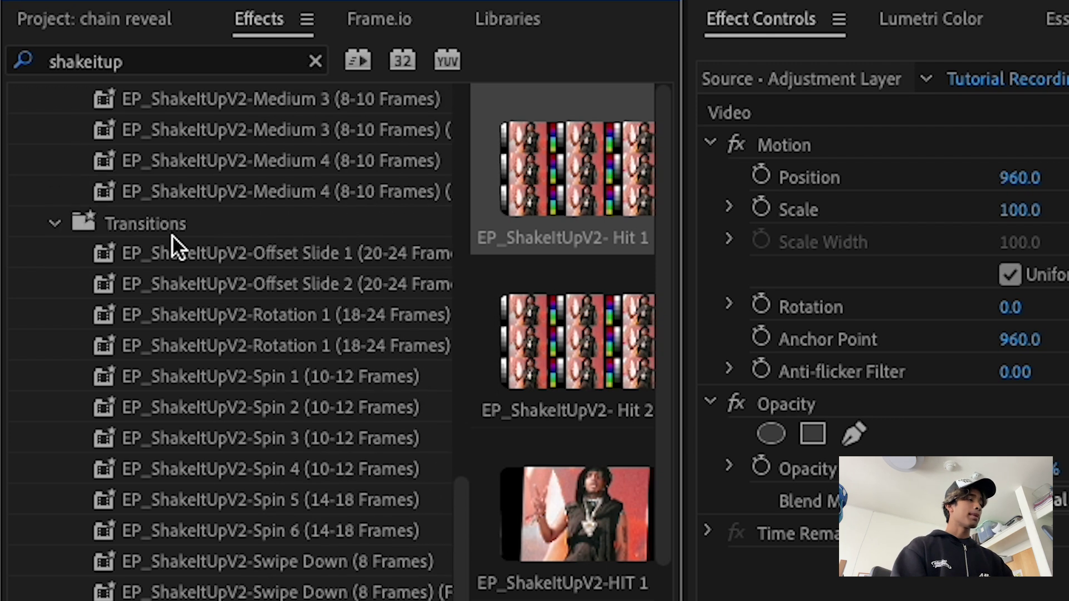
{"action": "left_click_drag", "start_coordinate": [265, 372], "coordinate": [1068, 600]}
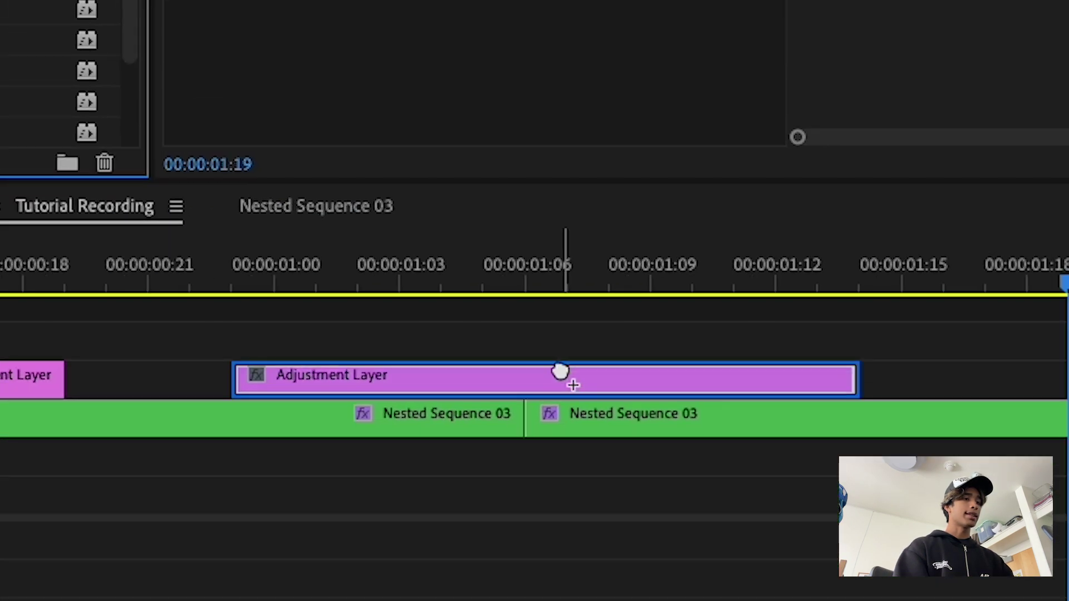
{"action": "left_click_drag", "start_coordinate": [560, 372], "coordinate": [560, 372]}
{"action": "left_click_drag", "start_coordinate": [533, 286], "coordinate": [0, 295]}
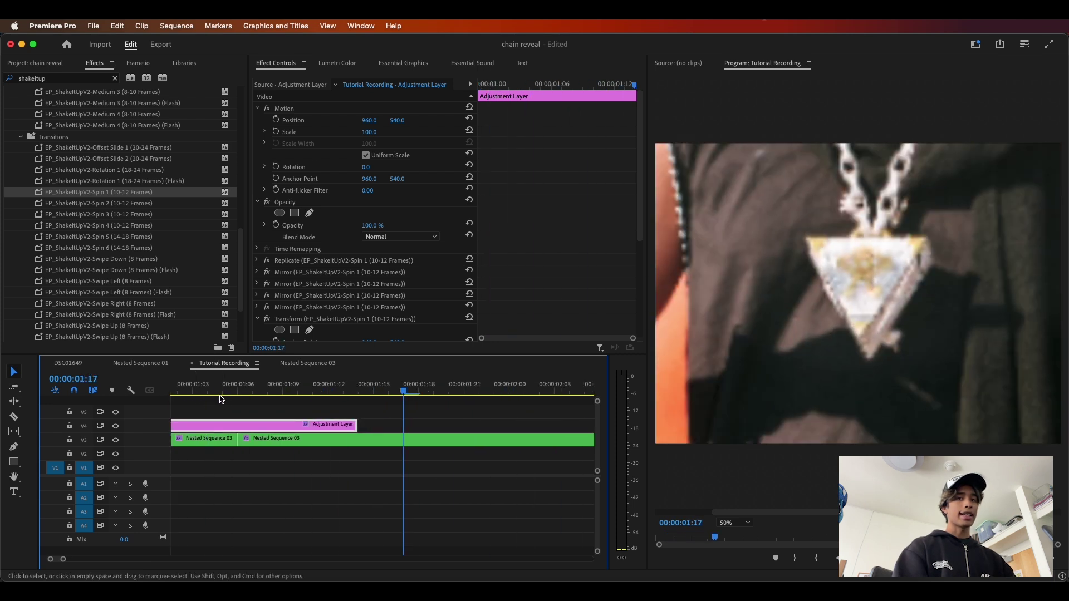
Replace the second Nested Sequence 03 clip on V3 with the still photo from the project, placed directly after the cut
{"action": "left_click", "coordinate": [301, 442]}
{"action": "key", "text": "Delete"}
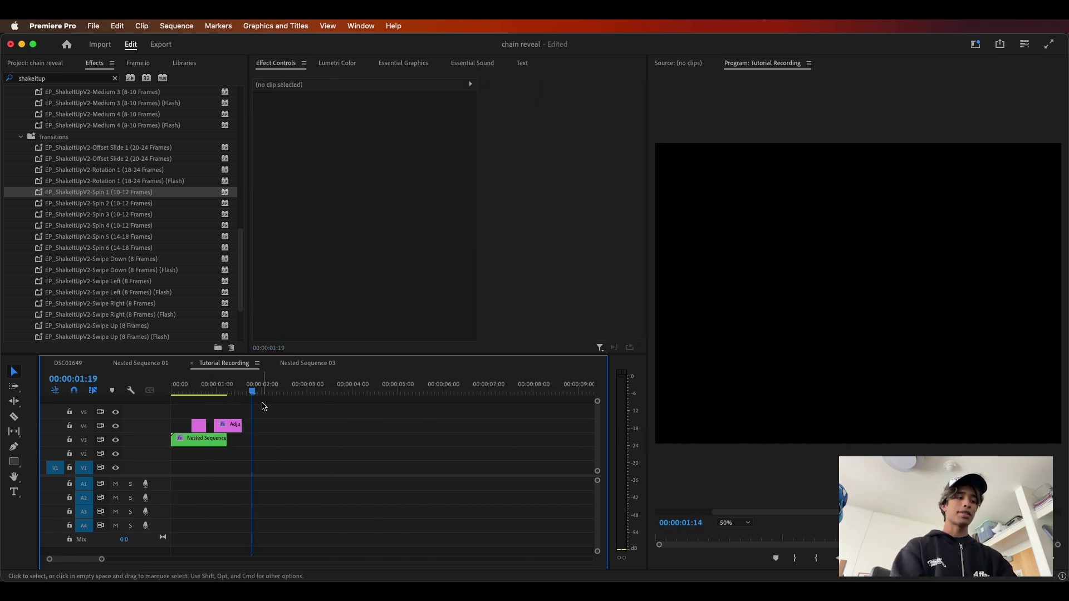
{"action": "left_click", "coordinate": [204, 394]}
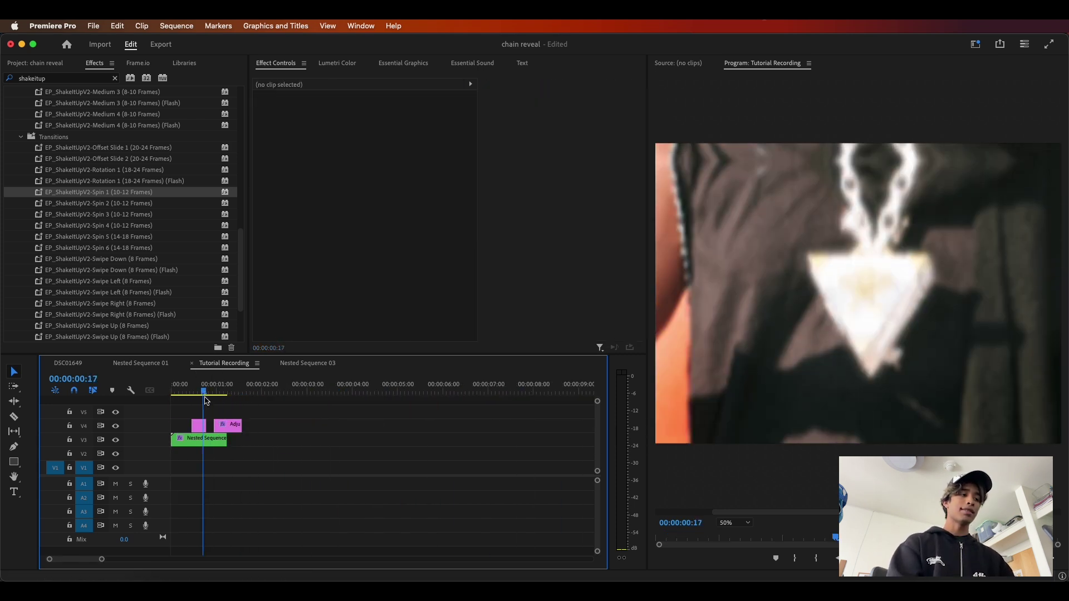
{"action": "left_click", "coordinate": [58, 63]}
{"action": "left_click_drag", "start_coordinate": [45, 234], "coordinate": [239, 440]}
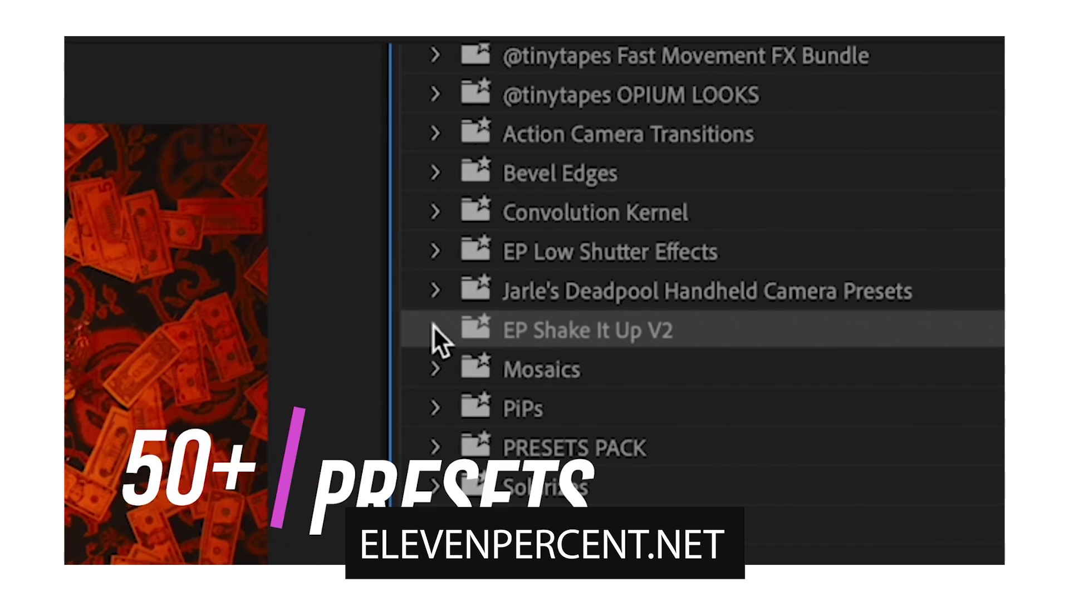
{"action": "left_click", "coordinate": [433, 328]}
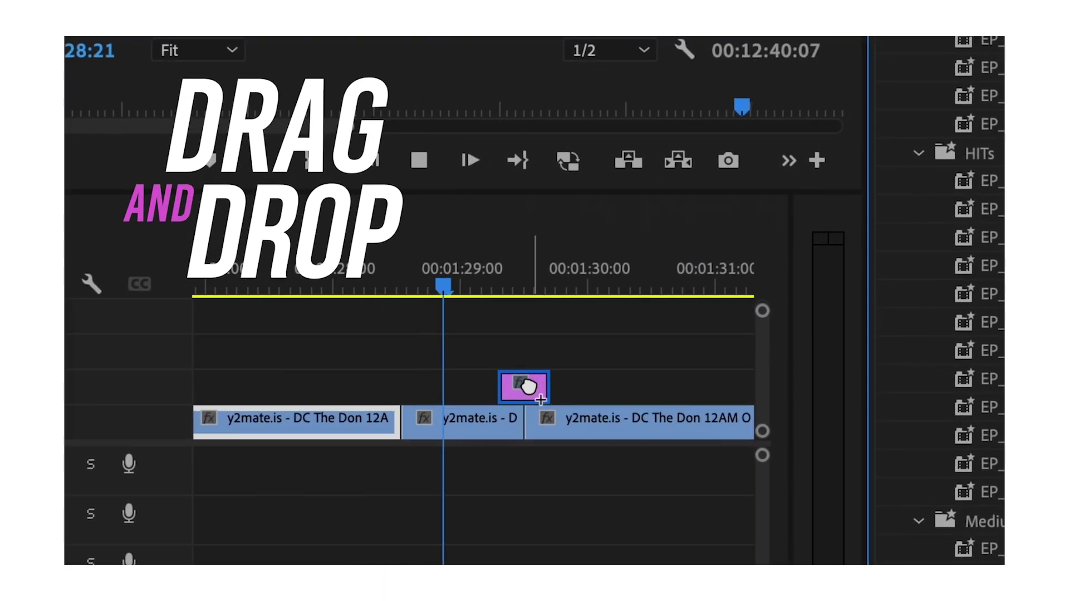
{"action": "left_click_drag", "start_coordinate": [529, 385], "coordinate": [529, 385]}
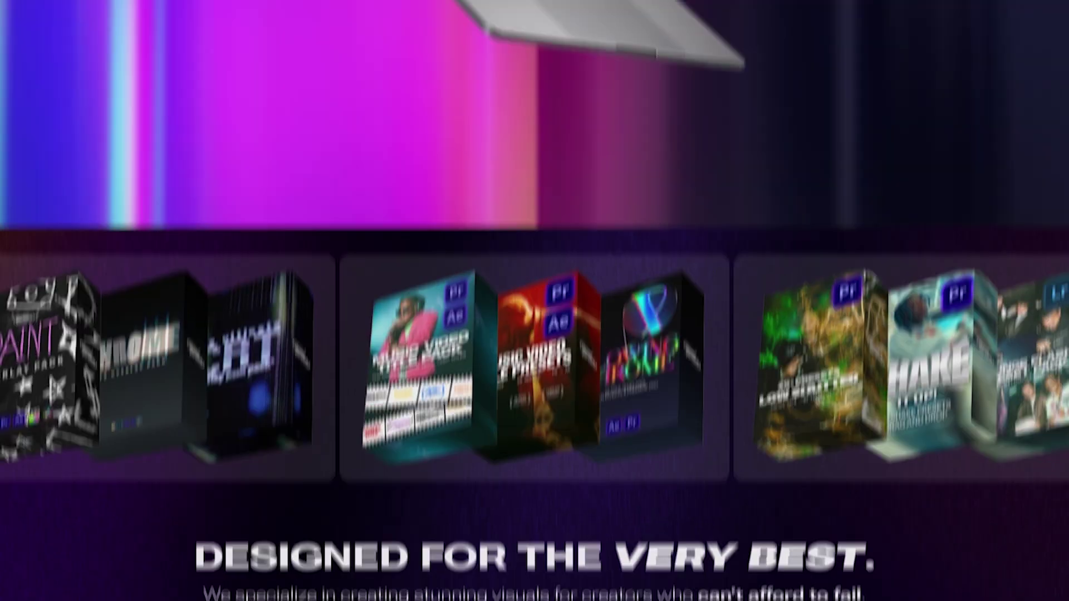
{"action": "scroll", "coordinate": [557, 390], "scroll_direction": "up", "scroll_amount": 10}
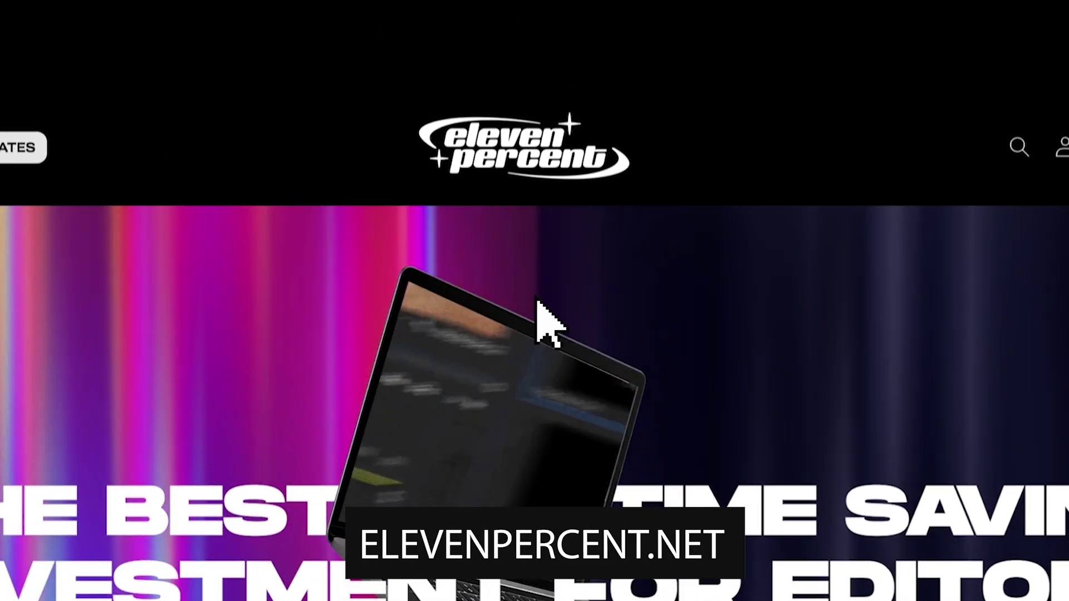